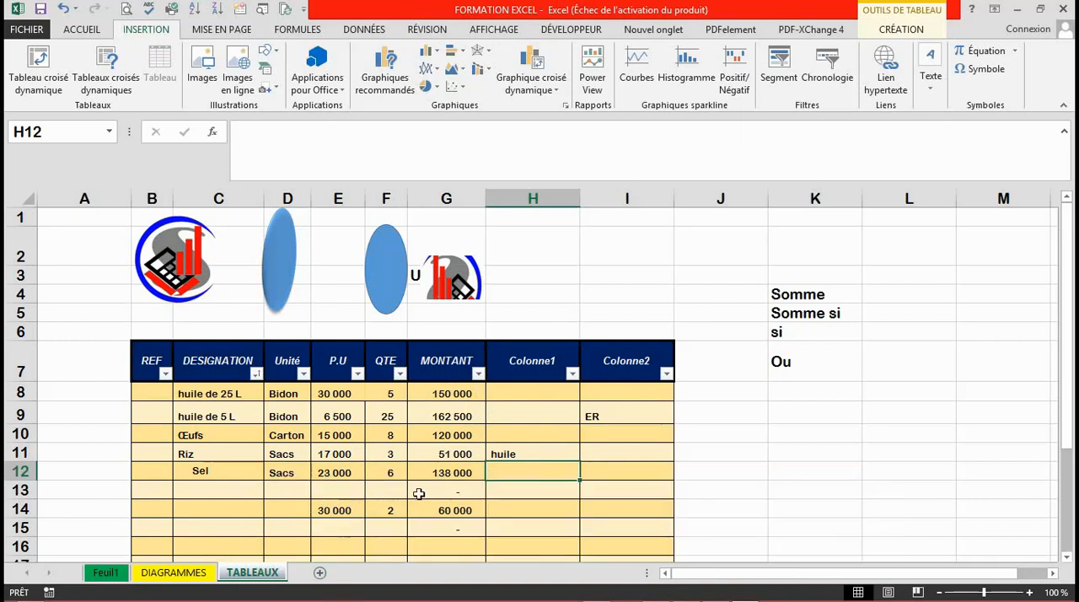
Add a new worksheet after TABLEAUX and name it FACTURE.
{"action": "left_click", "coordinate": [321, 574]}
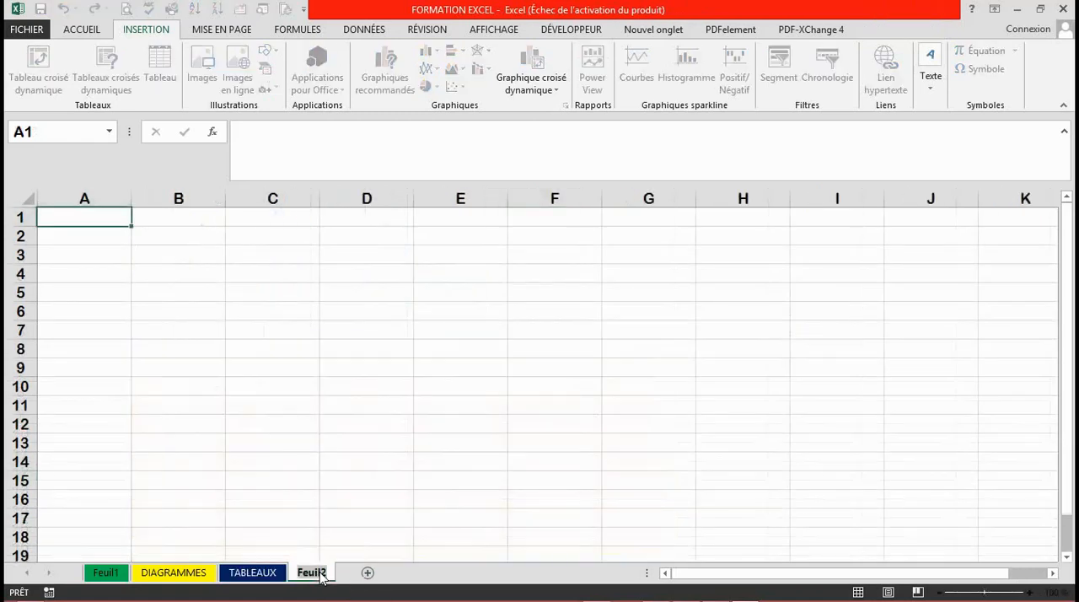
{"action": "type", "text": "FOCTRE"}
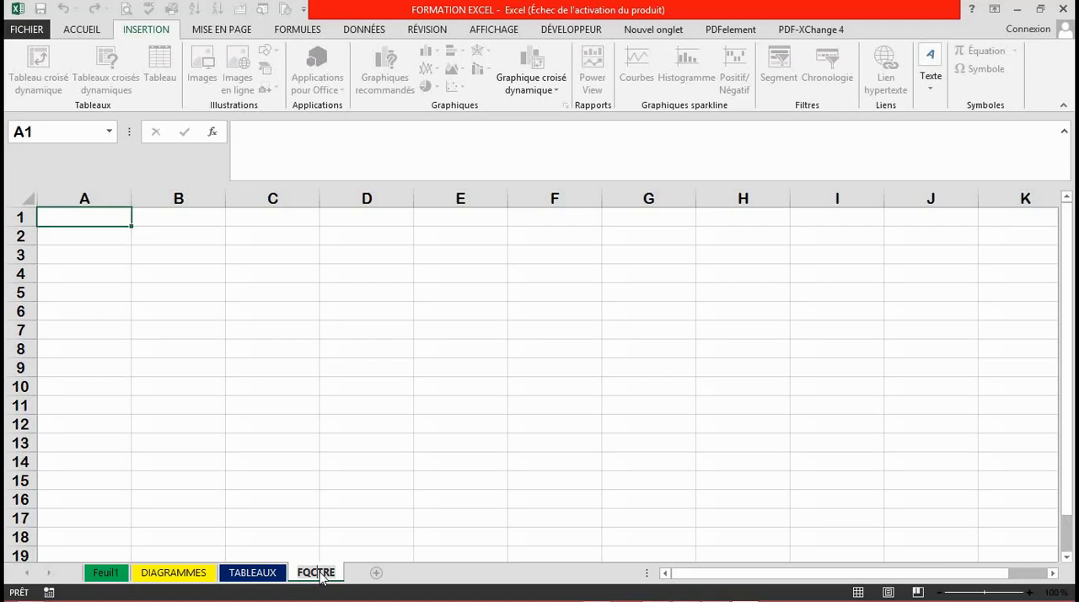
{"action": "key", "text": "BackSpace"}
{"action": "type", "text": "A"}
{"action": "left_click", "coordinate": [323, 573]}
{"action": "type", "text": "U"}
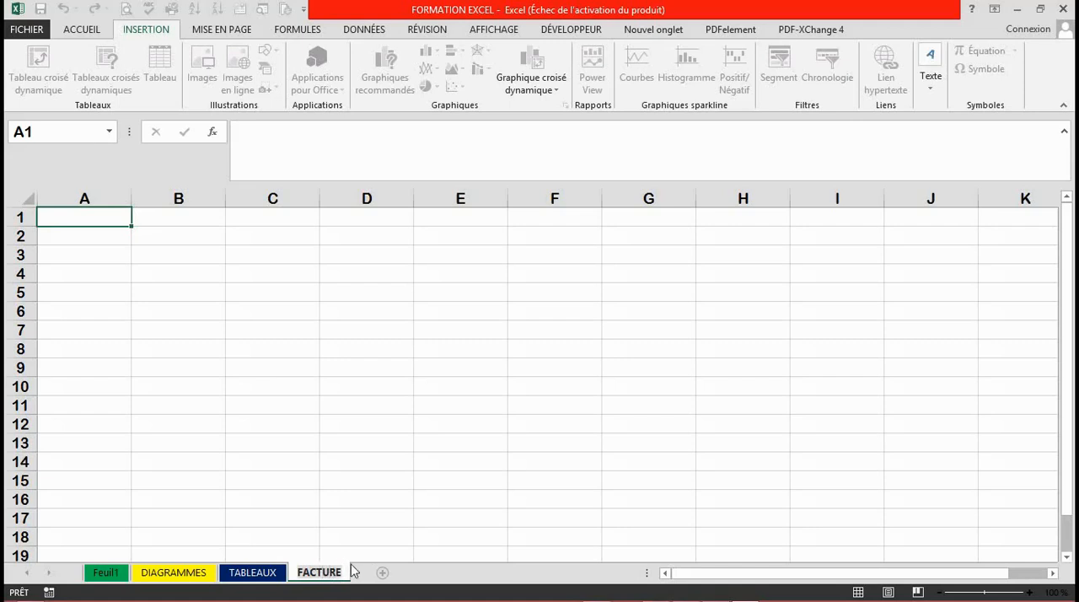
{"action": "key", "text": "Return"}
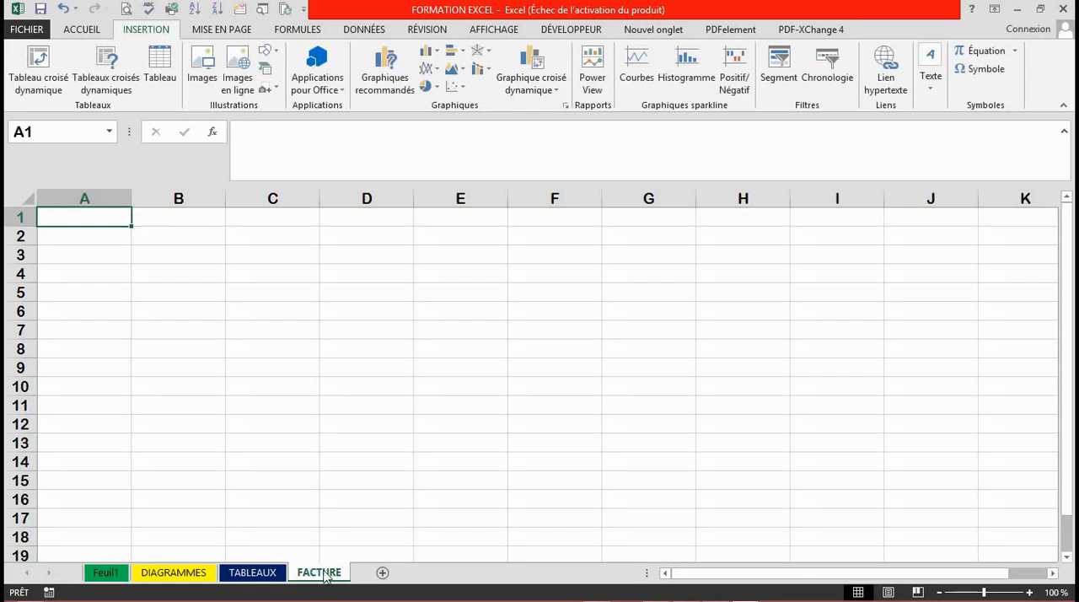
Colour the FACTURE sheet tab dark blue, compare it with the TABLEAUX sheet's tab, and return to FACTURE.
{"action": "right_click", "coordinate": [325, 577]}
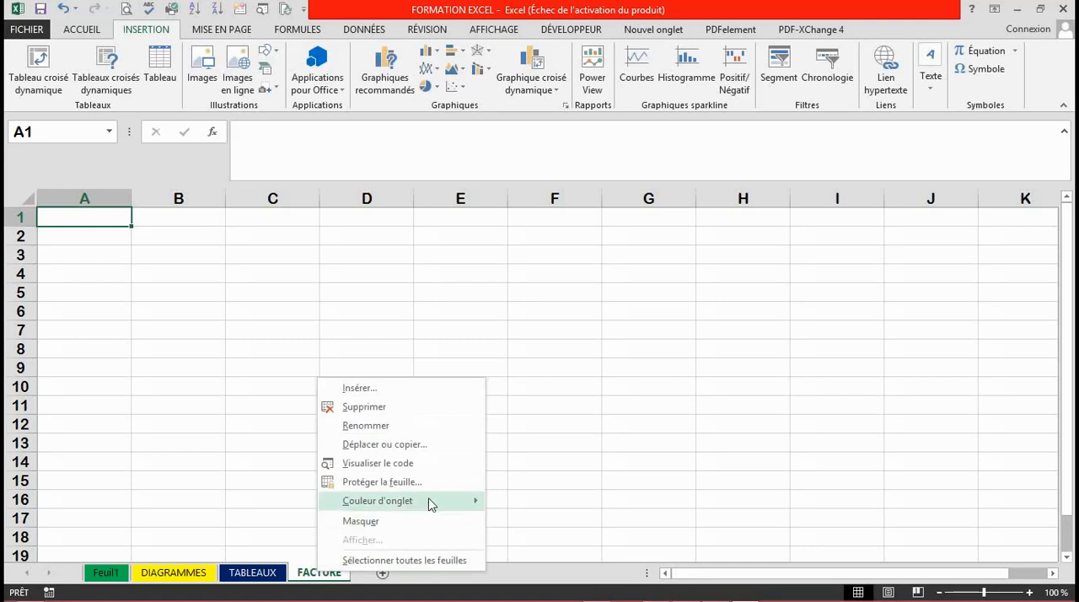
{"action": "mouse_move", "coordinate": [445, 502]}
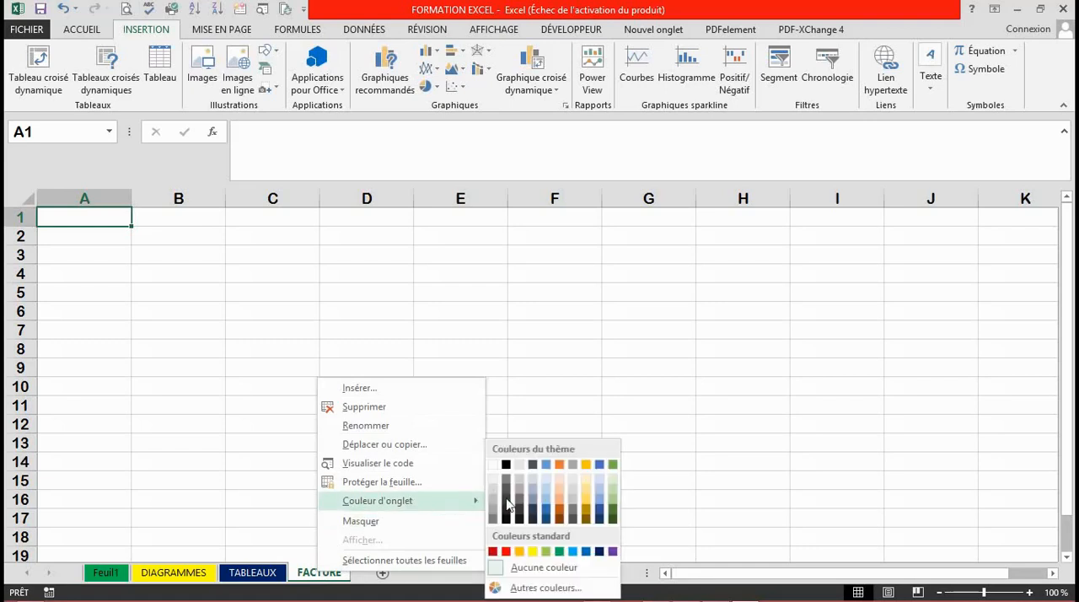
{"action": "left_click", "coordinate": [612, 513]}
{"action": "left_click", "coordinate": [555, 555]}
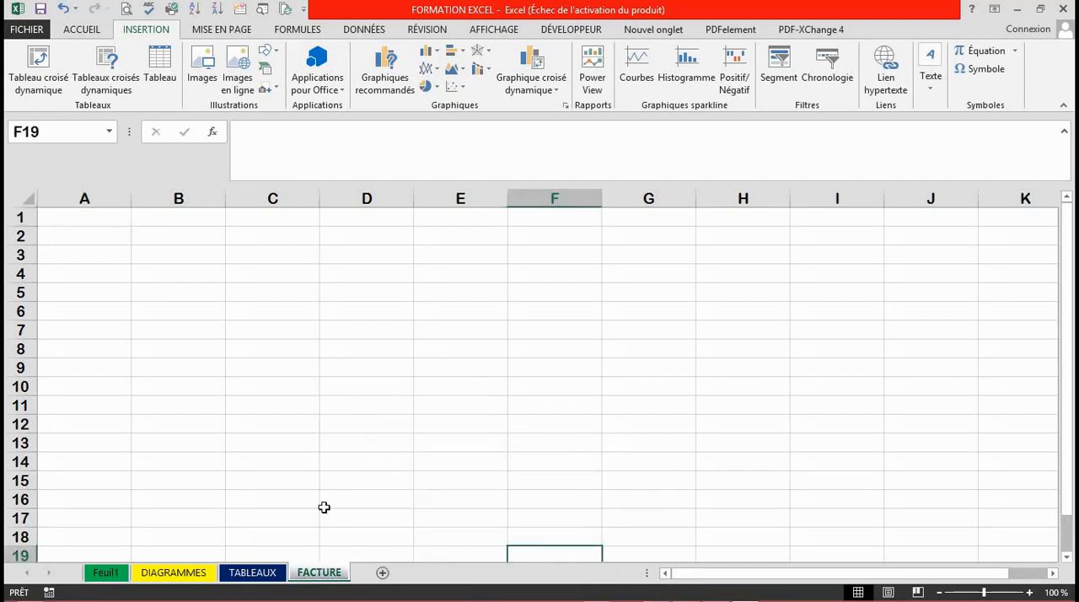
{"action": "left_click", "coordinate": [264, 574]}
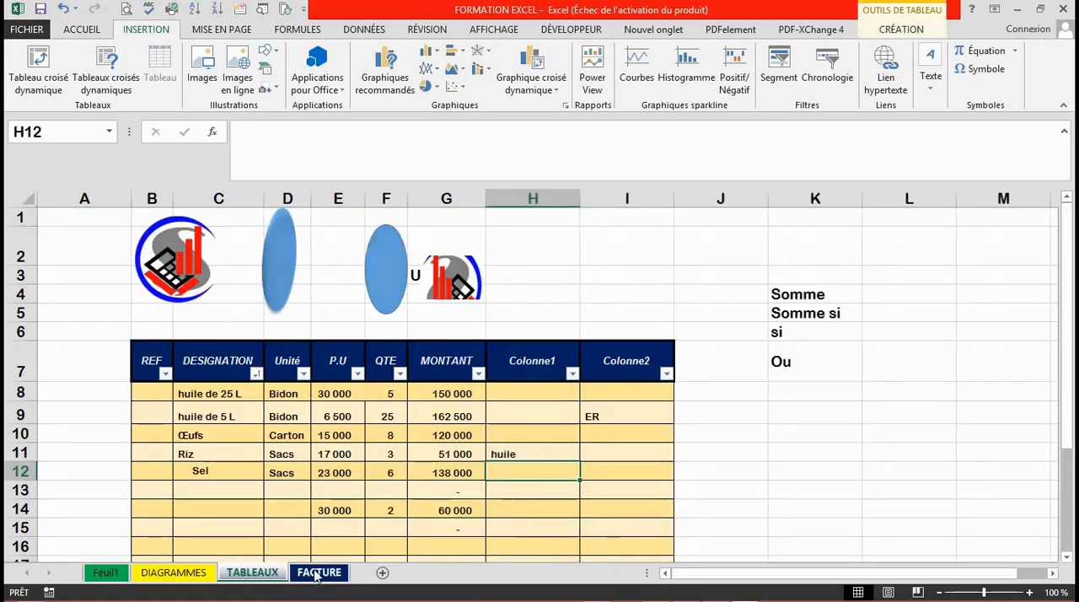
{"action": "left_click", "coordinate": [318, 573]}
{"action": "left_click", "coordinate": [257, 267]}
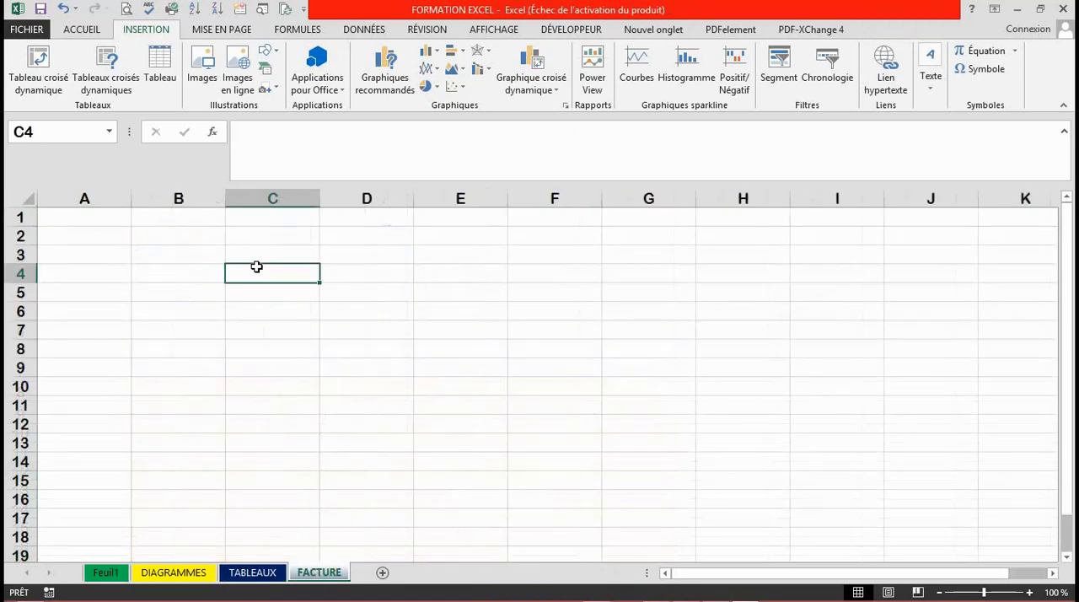
{"action": "left_click", "coordinate": [260, 307]}
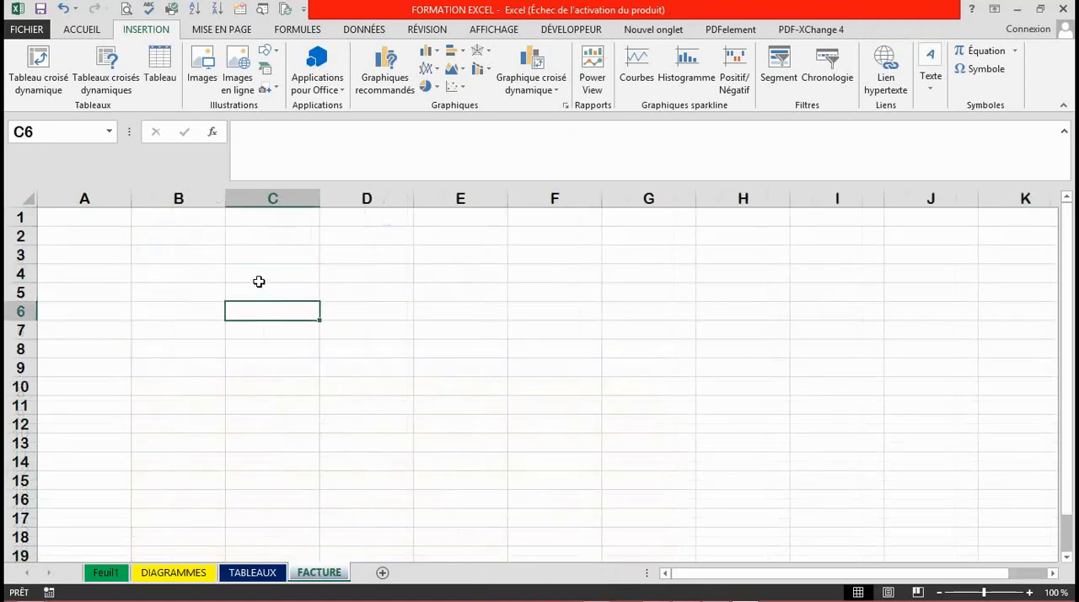
{"action": "left_click", "coordinate": [259, 290]}
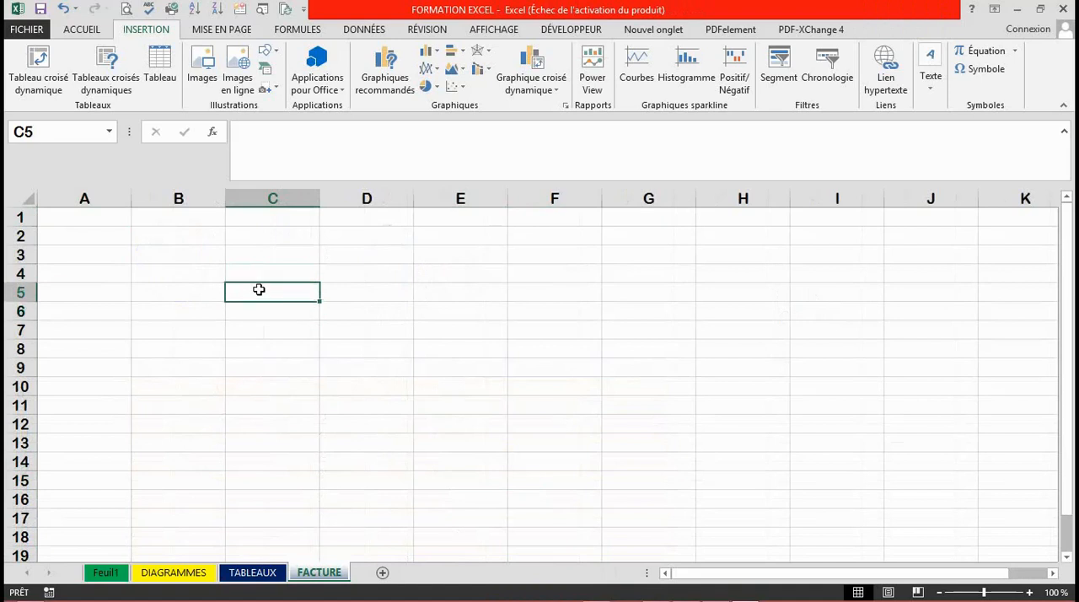
{"action": "key", "text": "F2"}
{"action": "type", "text": "R"}
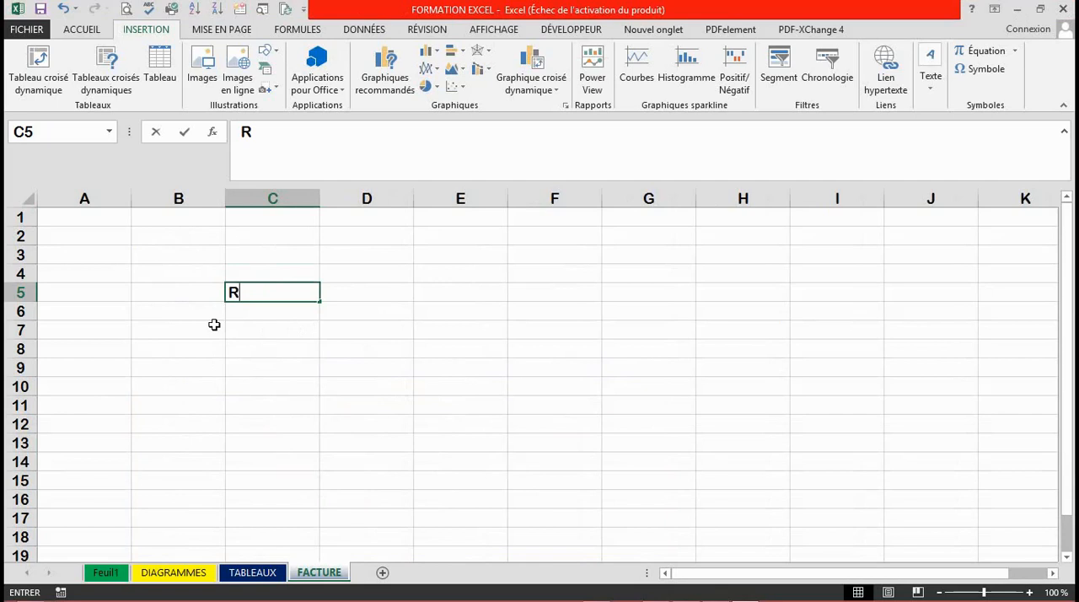
{"action": "key", "text": "ctrl+Return"}
{"action": "type", "text": "EF"}
{"action": "key", "text": "BackSpace"}
{"action": "key", "text": "BackSpace"}
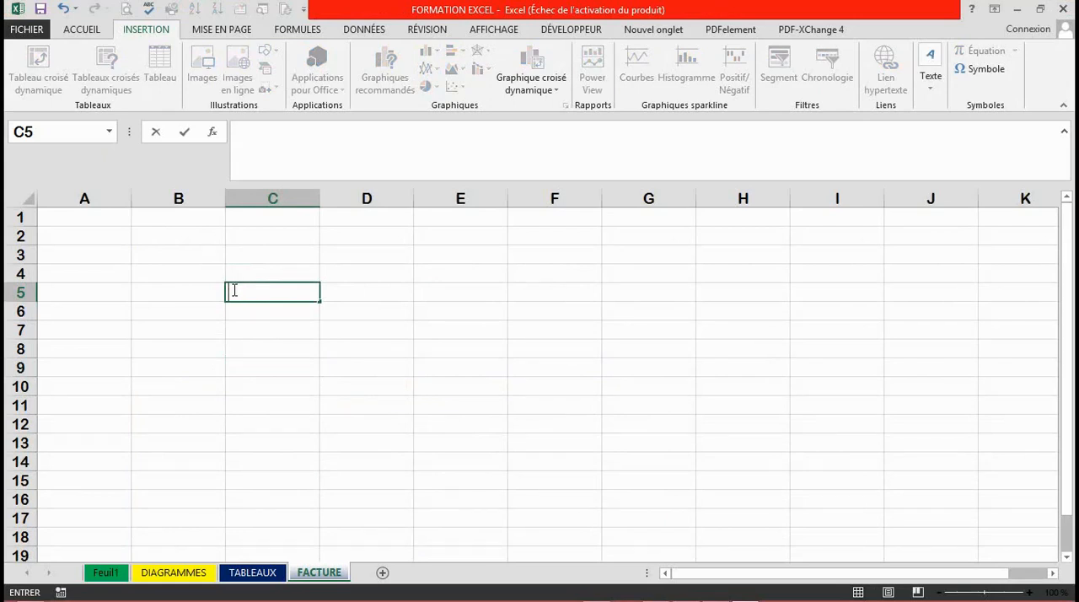
{"action": "left_click", "coordinate": [243, 339]}
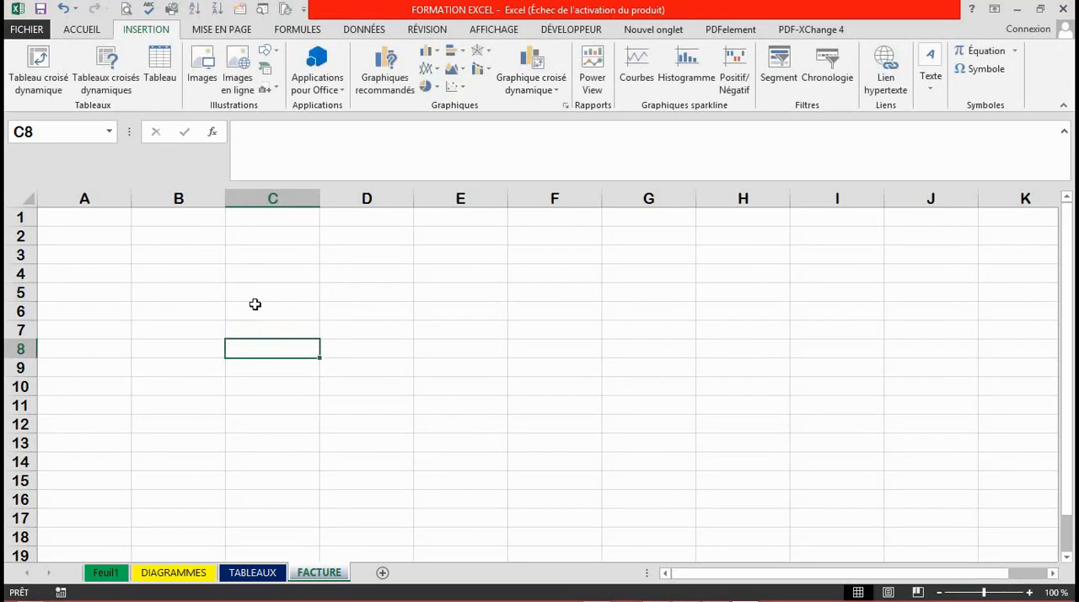
Enter the column headers REF in cell C5 and DESIGNATION in cell D5.
{"action": "left_click", "coordinate": [263, 294]}
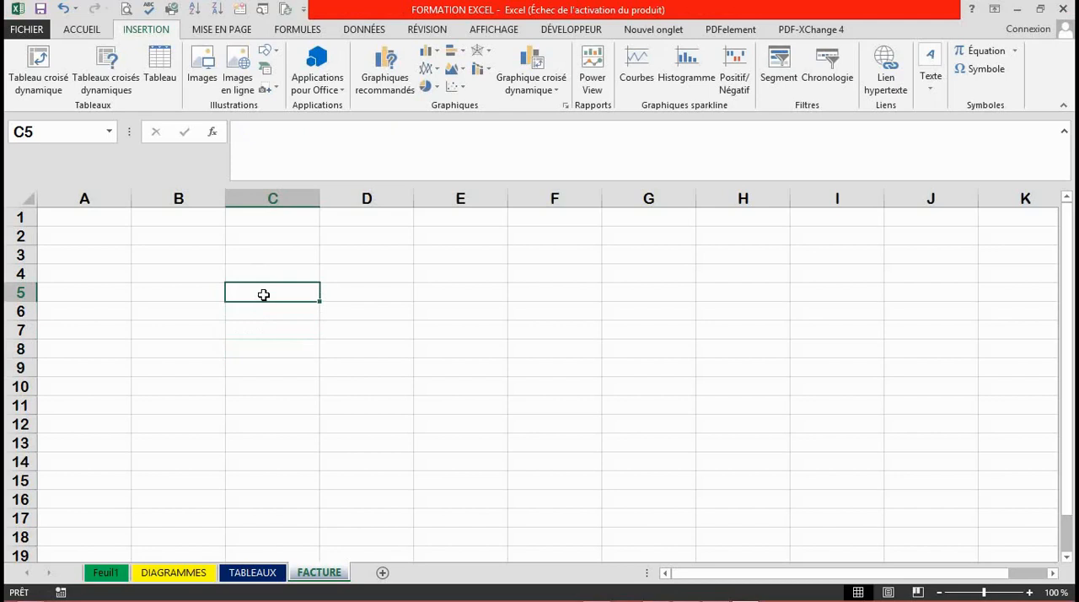
{"action": "type", "text": "REF"}
{"action": "key", "text": "Tab"}
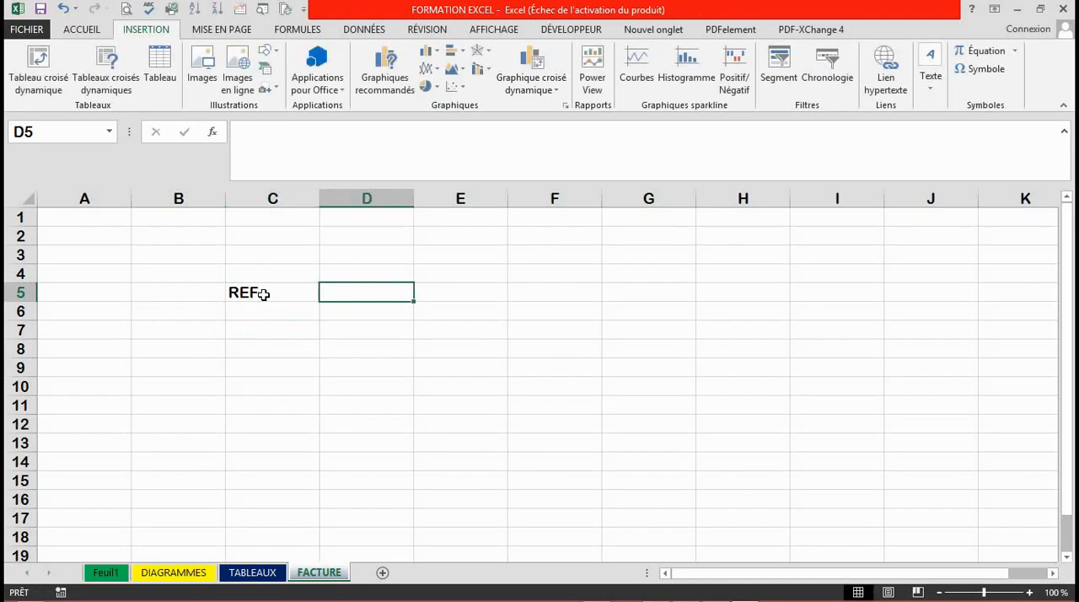
{"action": "type", "text": "DESIGNATION"}
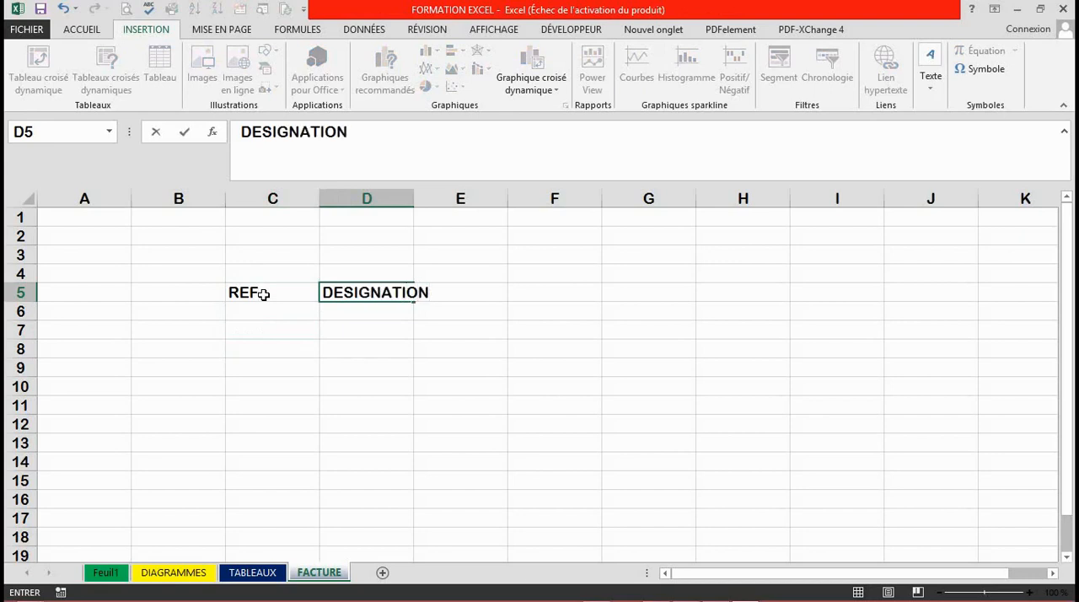
{"action": "key", "text": "Tab"}
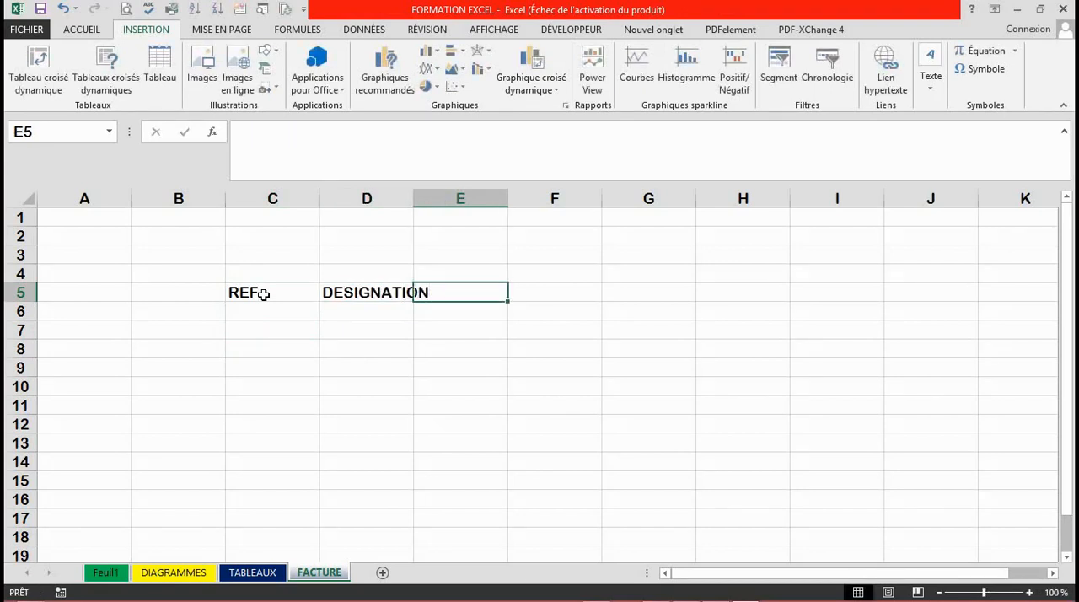
Continue the header row with "P." in E5, QTE in F5 and MONTANT in G5.
{"action": "type", "text": "P"}
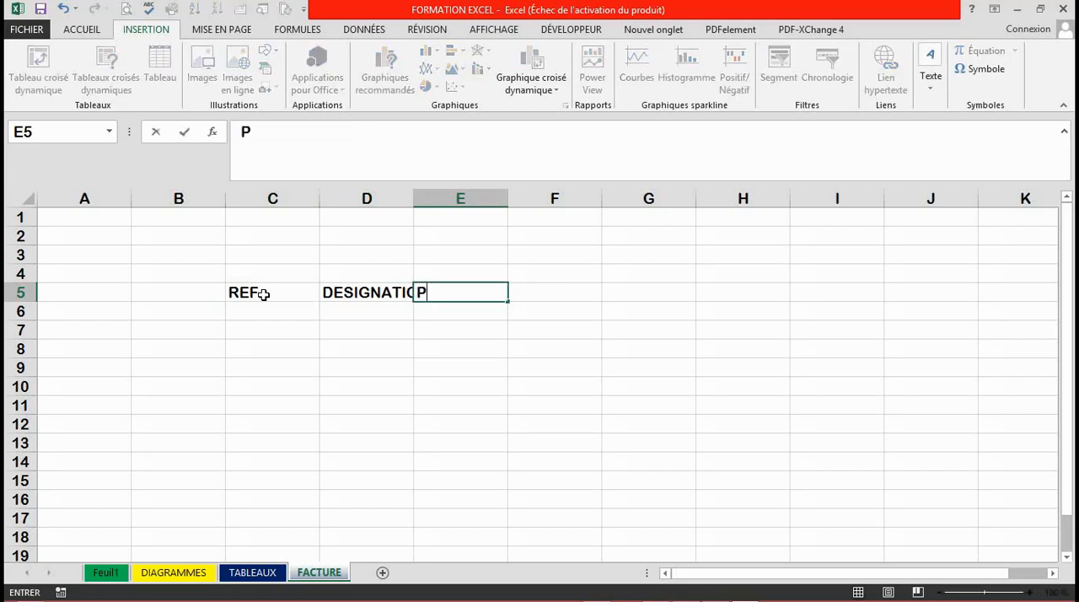
{"action": "type", "text": "."}
{"action": "key", "text": "Tab"}
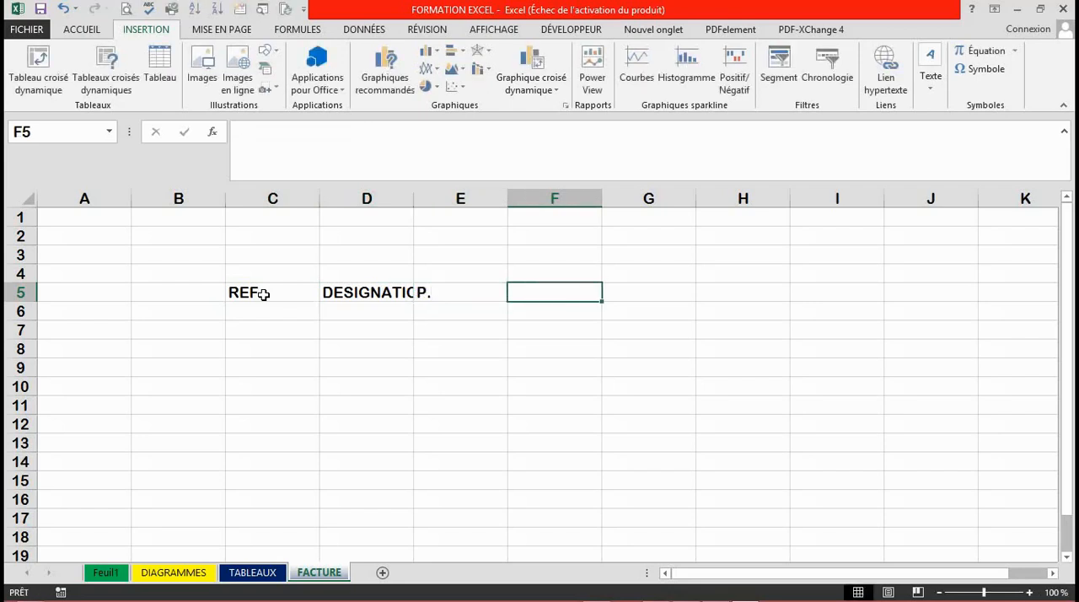
{"action": "type", "text": "Q"}
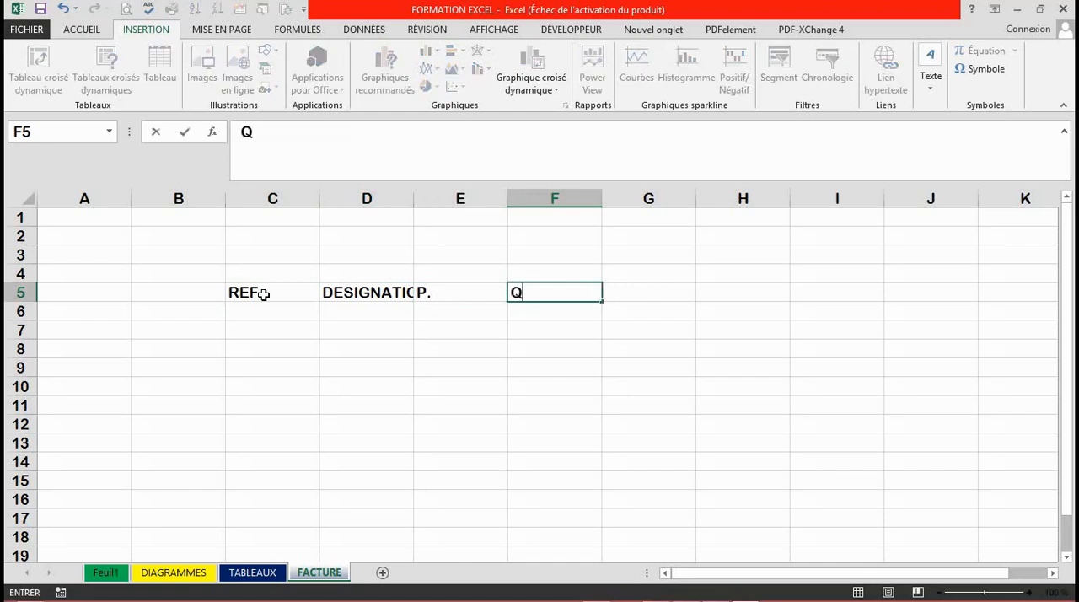
{"action": "type", "text": "TE"}
{"action": "key", "text": "Tab"}
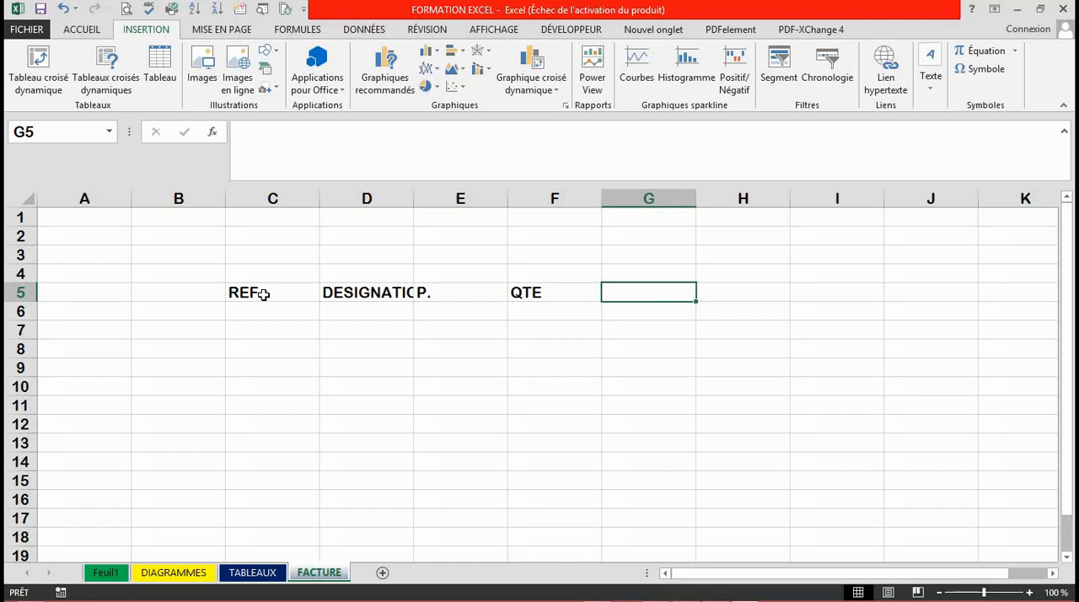
{"action": "type", "text": "MONTANT"}
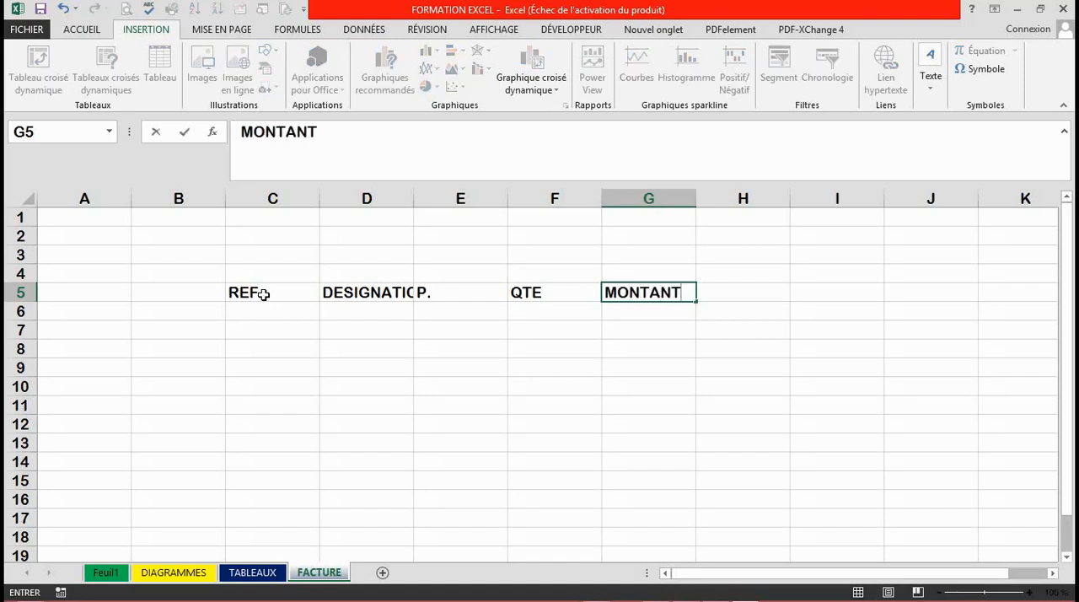
{"action": "key", "text": "Return"}
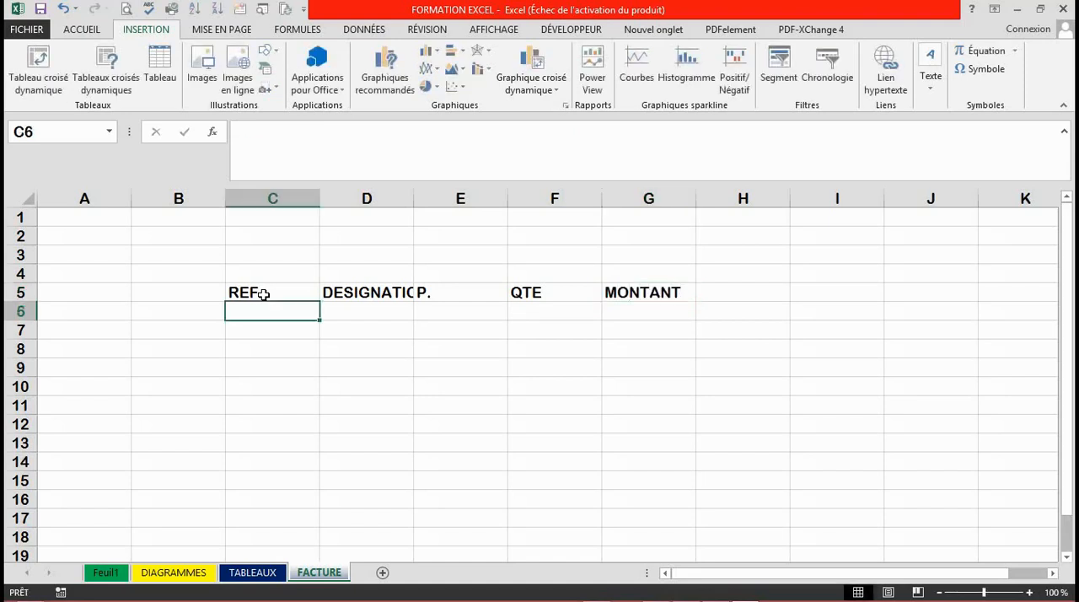
Complete the header in cell E5 so that it reads P.U.
{"action": "double_click", "coordinate": [440, 290]}
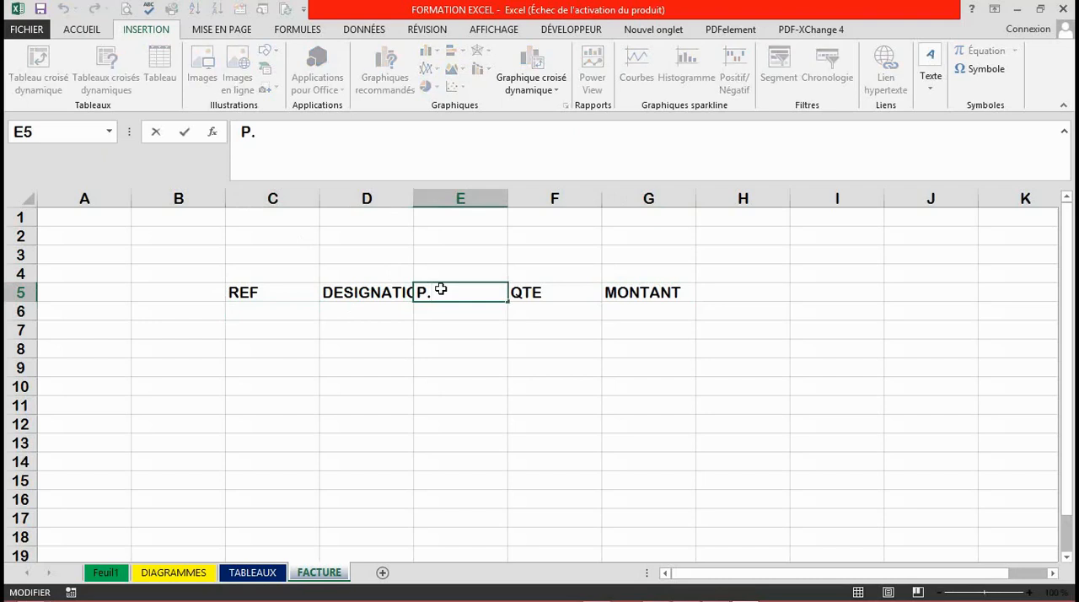
{"action": "type", "text": "U"}
{"action": "key", "text": "Return"}
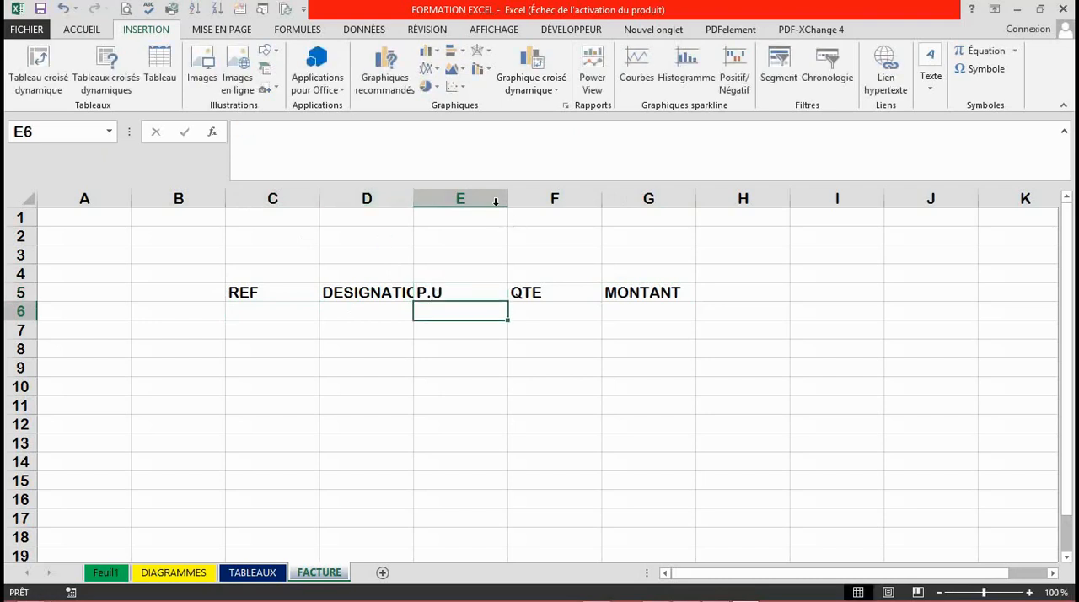
Autofit the widths of columns C, D, E and F to their header text.
{"action": "left_click_drag", "start_coordinate": [507, 200], "coordinate": [507, 201]}
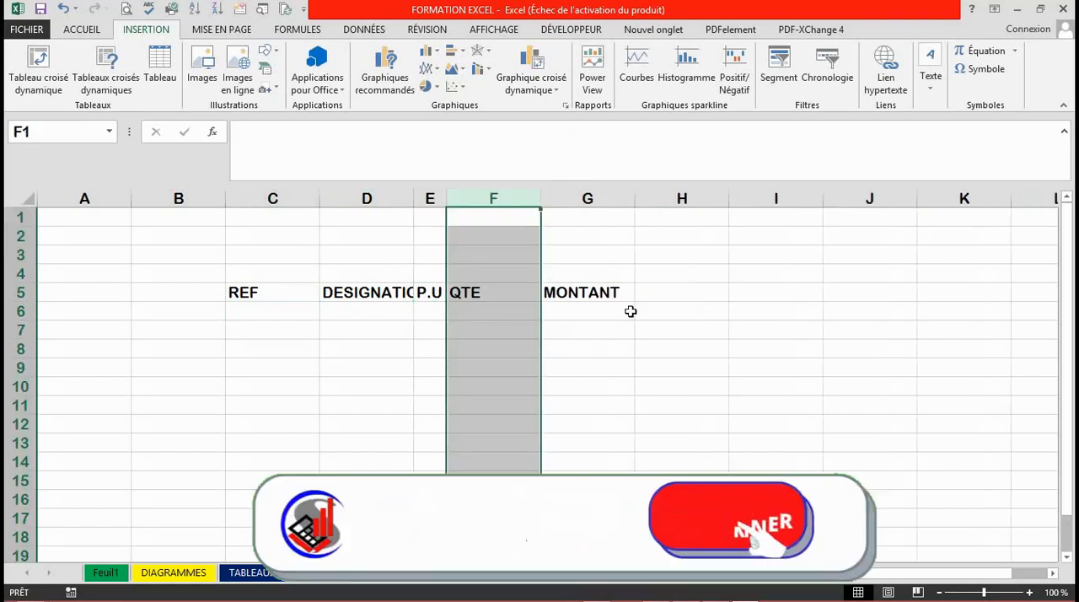
{"action": "left_click", "coordinate": [631, 312]}
{"action": "double_click", "coordinate": [414, 201]}
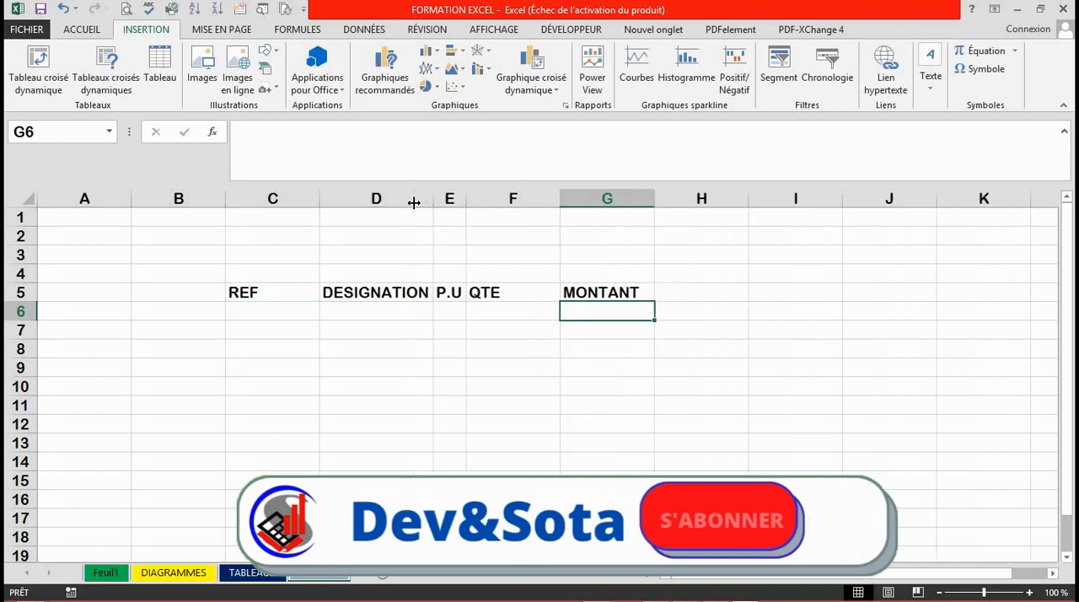
{"action": "double_click", "coordinate": [319, 202]}
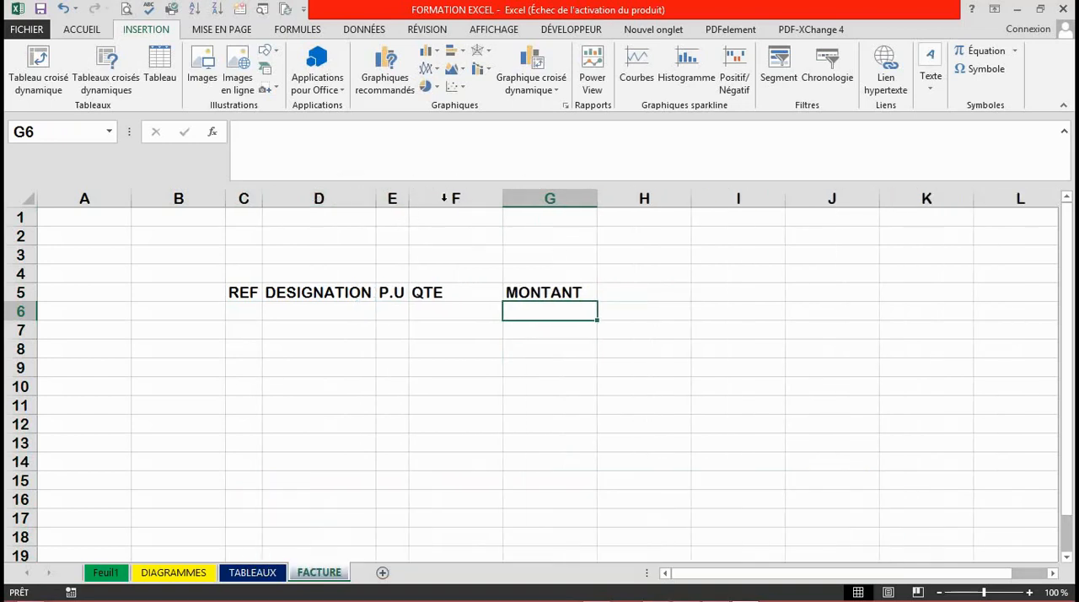
{"action": "double_click", "coordinate": [502, 204]}
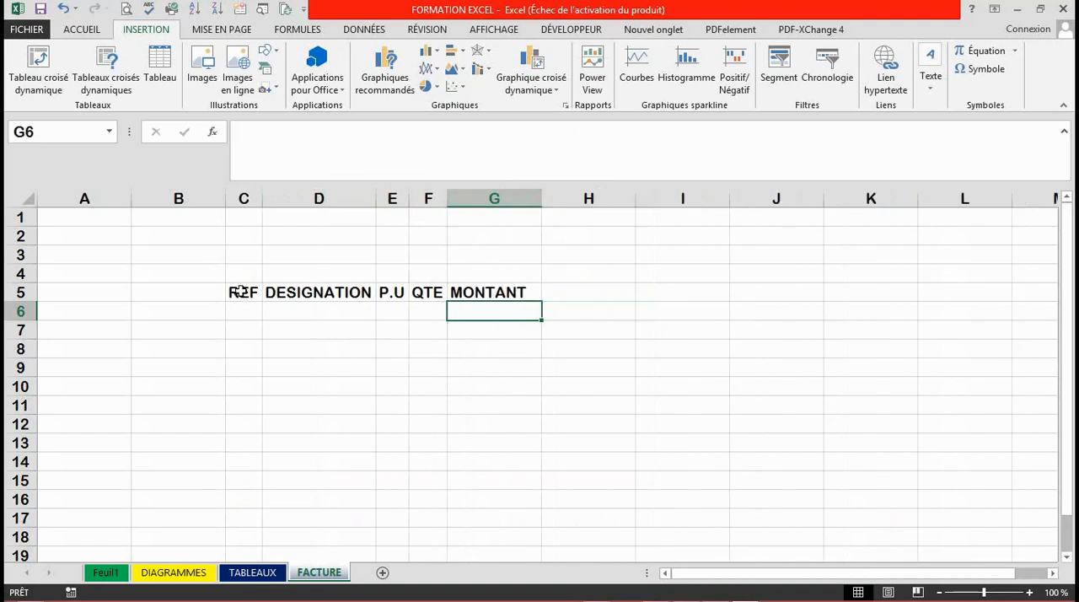
Apply all borders to the range C5:G19 using the medium-thick solid line style.
{"action": "left_click_drag", "start_coordinate": [241, 291], "coordinate": [504, 527]}
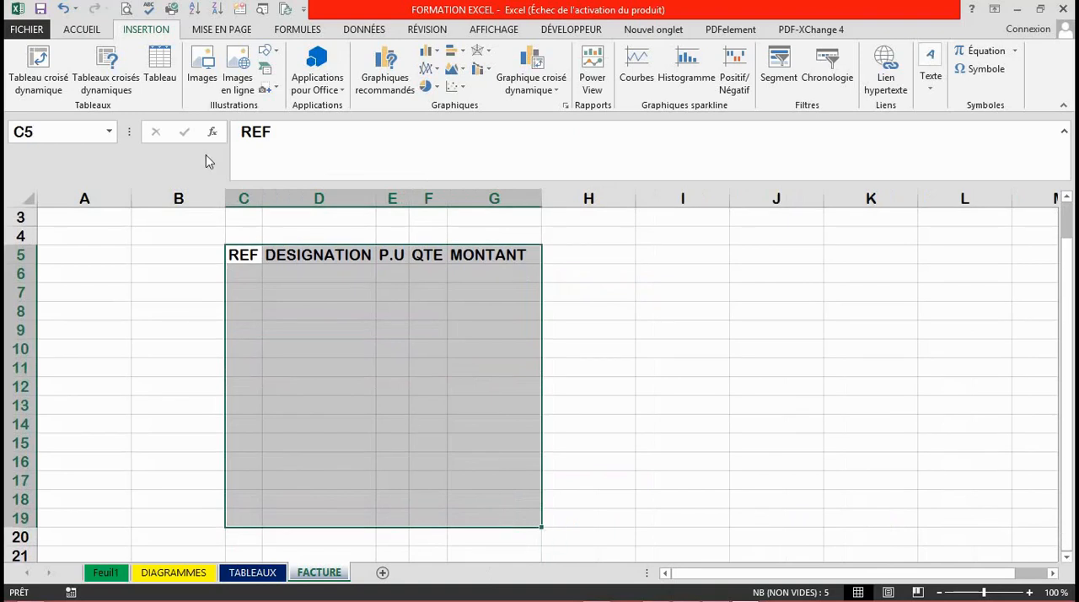
{"action": "left_click", "coordinate": [79, 34]}
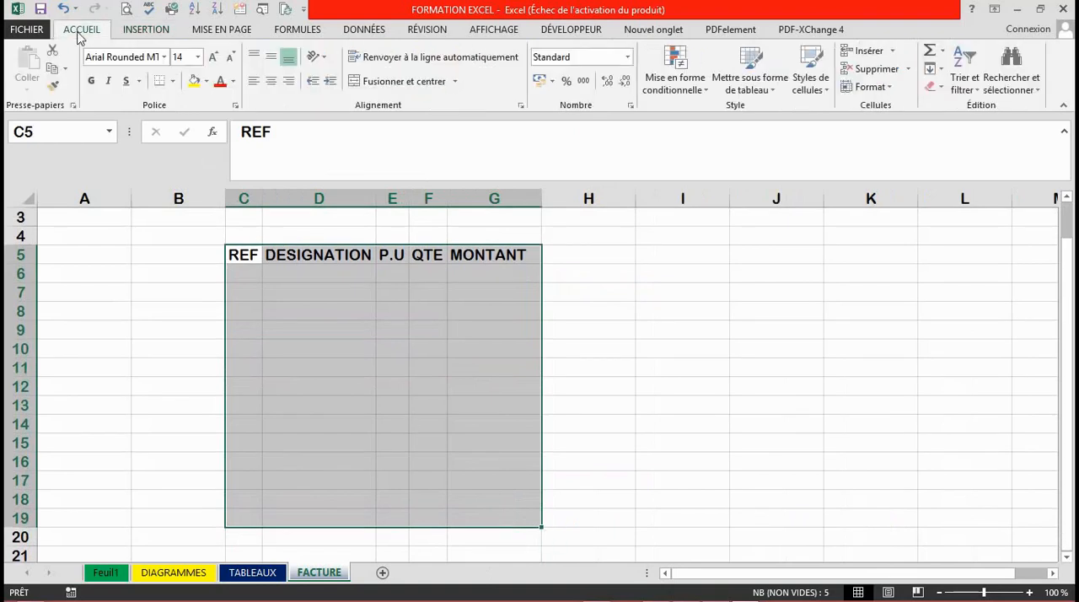
{"action": "left_click", "coordinate": [174, 84]}
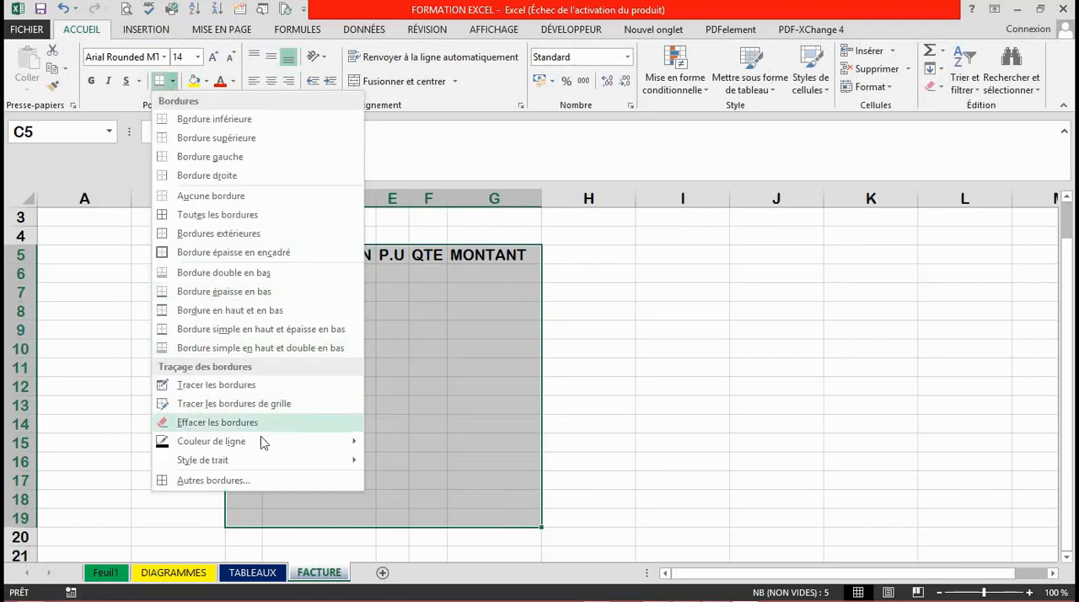
{"action": "mouse_move", "coordinate": [298, 465]}
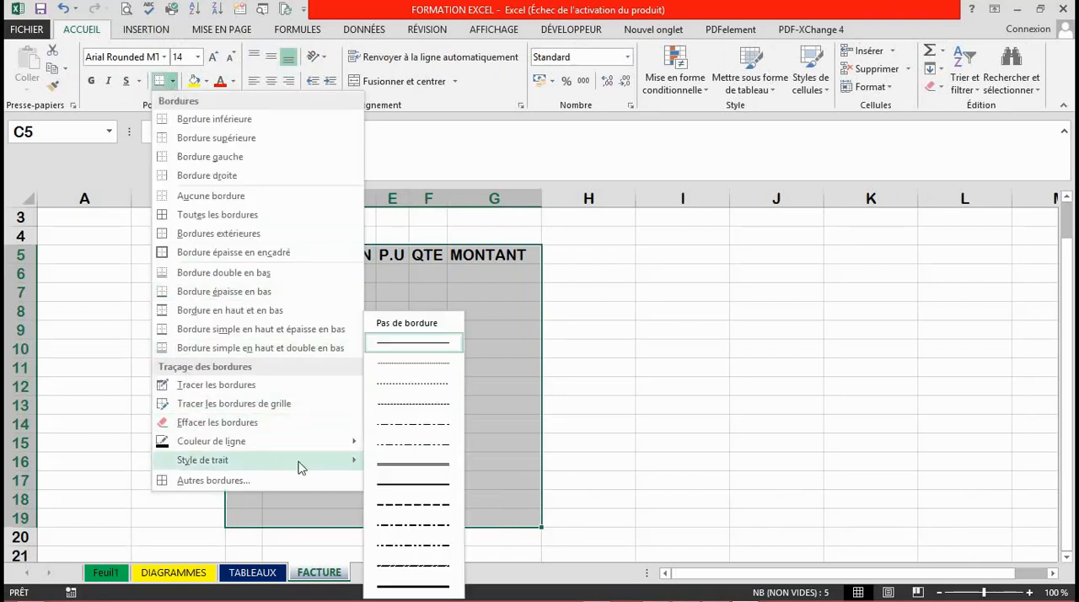
{"action": "left_click", "coordinate": [400, 492]}
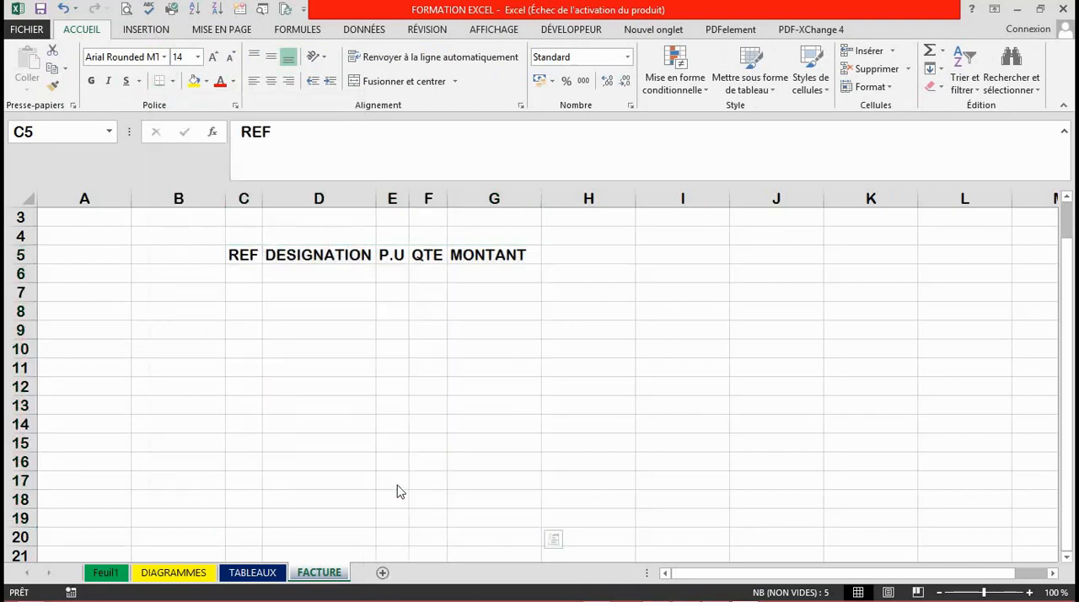
{"action": "left_click", "coordinate": [175, 82]}
{"action": "left_click", "coordinate": [240, 216]}
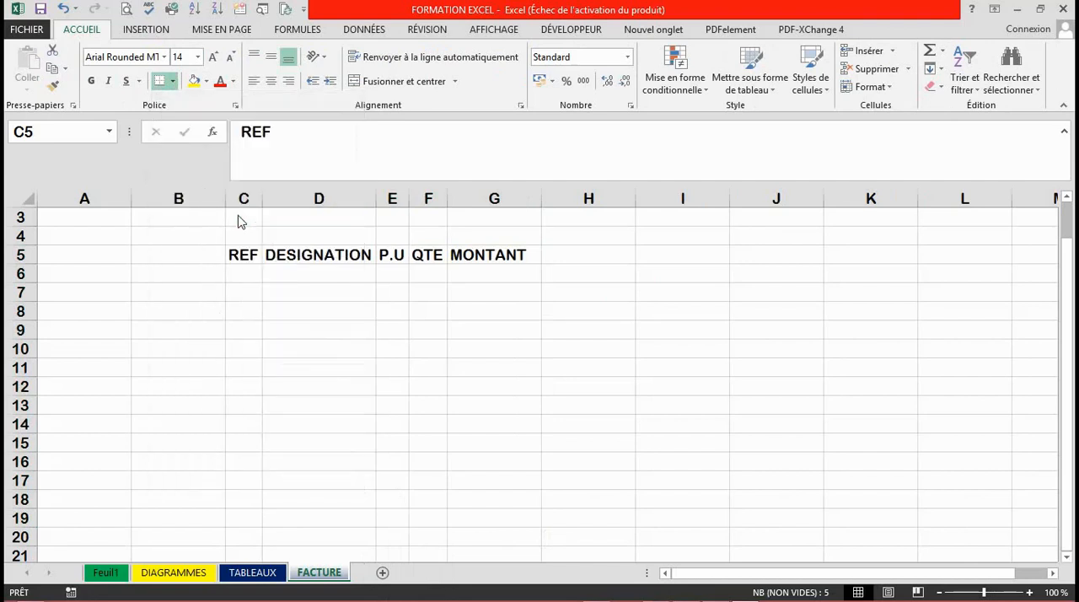
{"action": "left_click", "coordinate": [369, 454]}
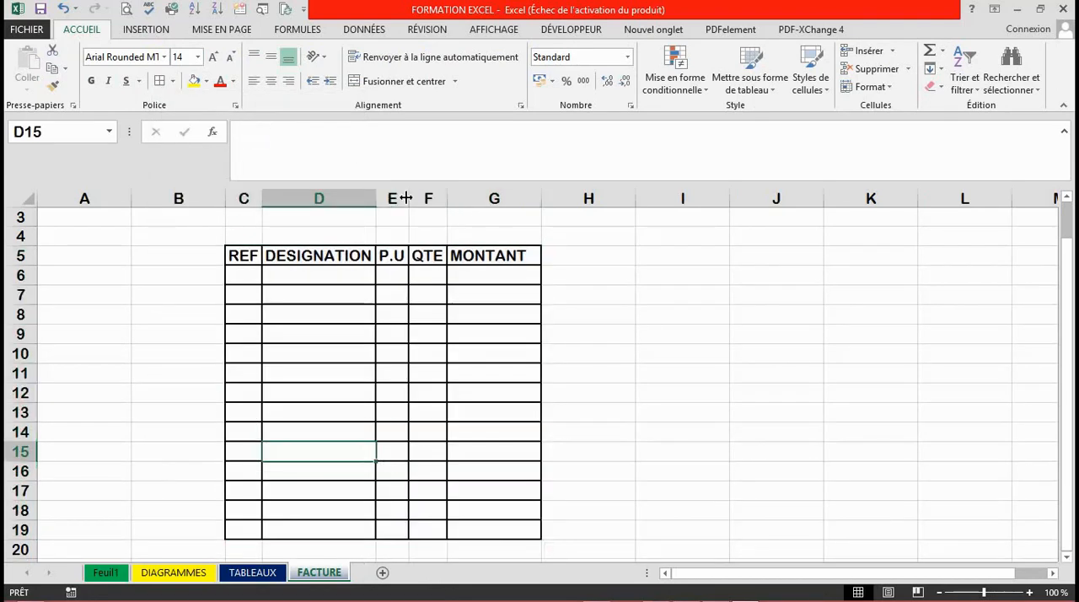
Center the header text of row 5 both horizontally and vertically.
{"action": "left_click", "coordinate": [20, 255]}
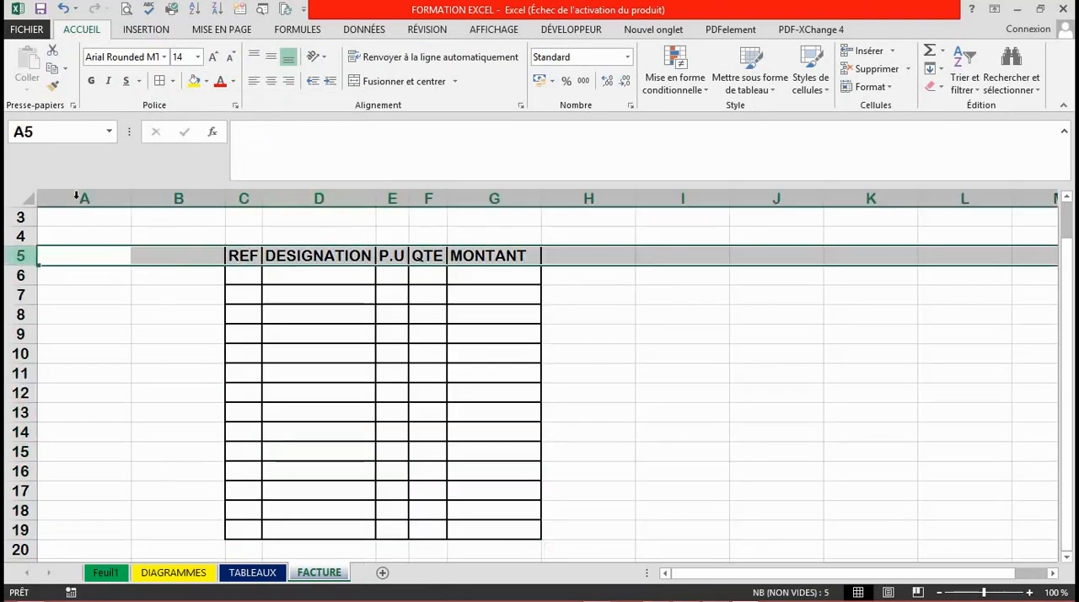
{"action": "left_click", "coordinate": [207, 81]}
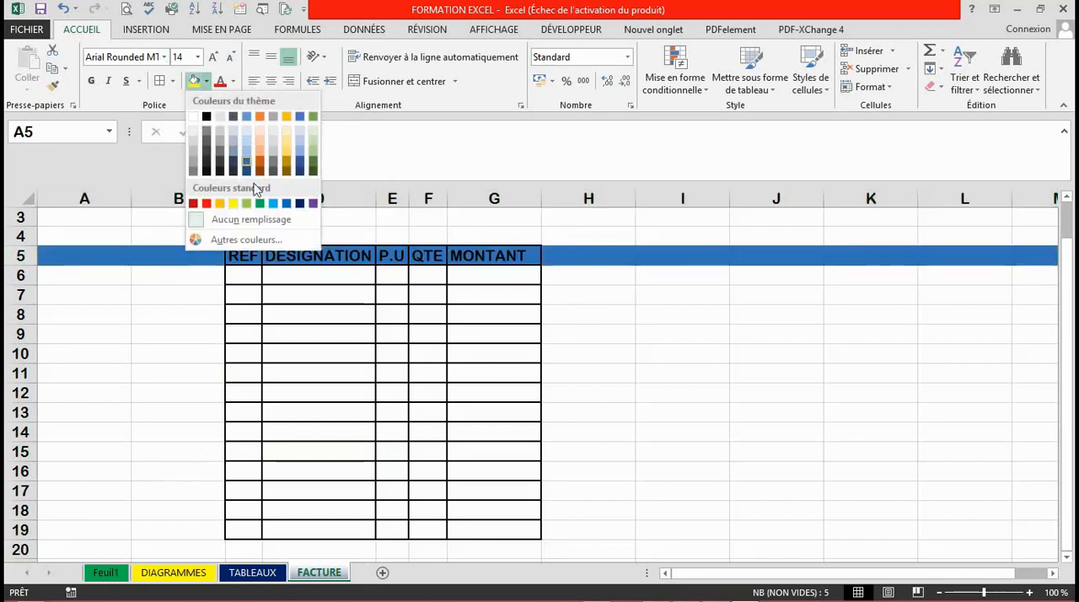
{"action": "left_click", "coordinate": [355, 330]}
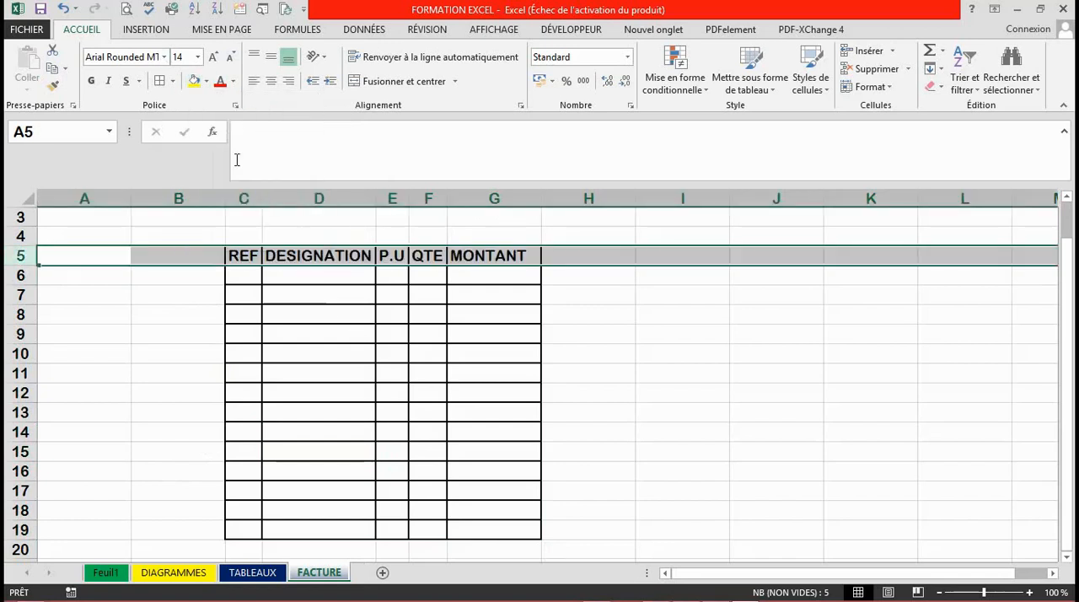
{"action": "left_click", "coordinate": [271, 81]}
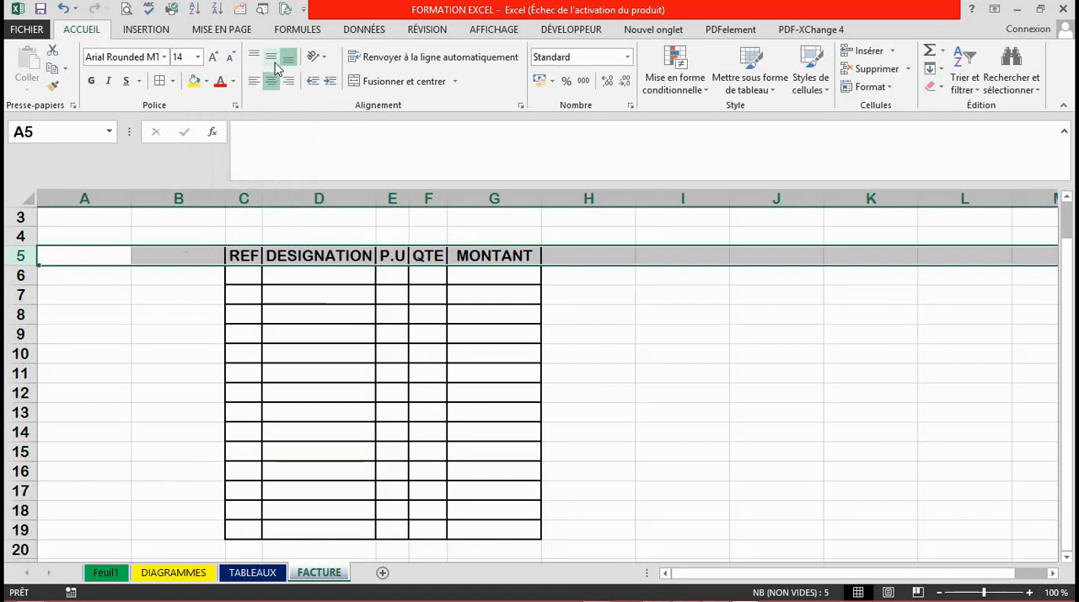
{"action": "left_click", "coordinate": [354, 315]}
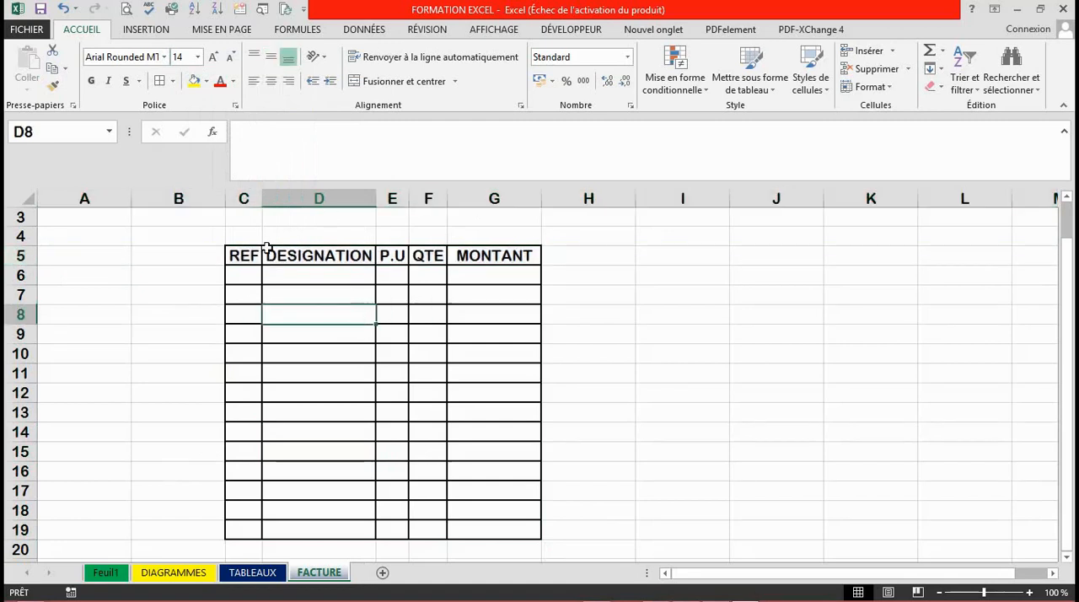
Increase the font size of headers C5:G5 to 22 and autofit the widths of columns C through G.
{"action": "left_click_drag", "start_coordinate": [242, 254], "coordinate": [486, 254]}
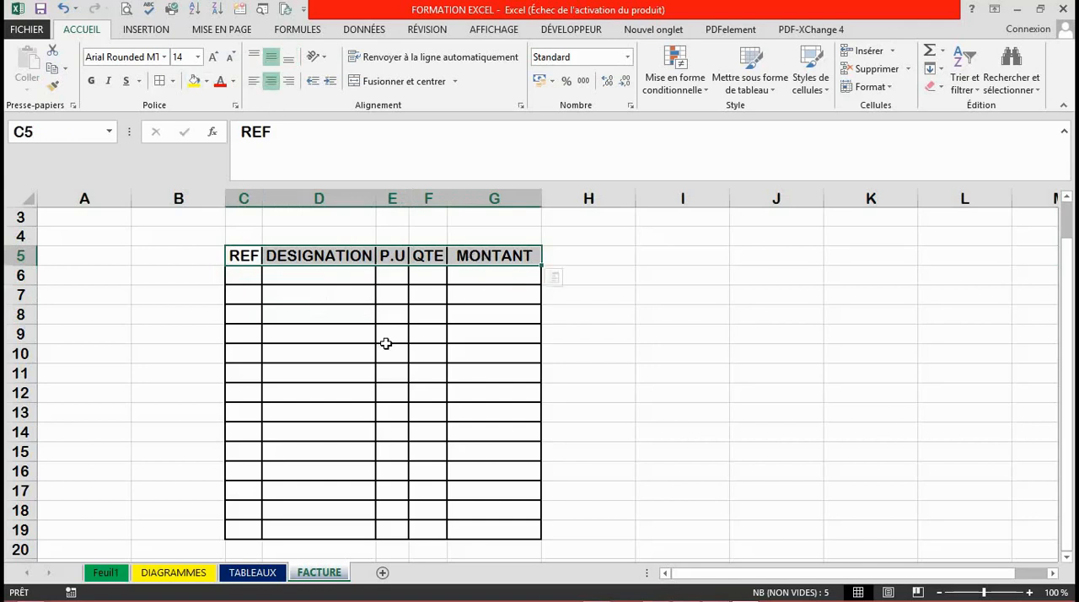
{"action": "left_click", "coordinate": [214, 57]}
{"action": "left_click", "coordinate": [214, 57]}
{"action": "left_click", "coordinate": [214, 57]}
{"action": "left_click", "coordinate": [214, 57]}
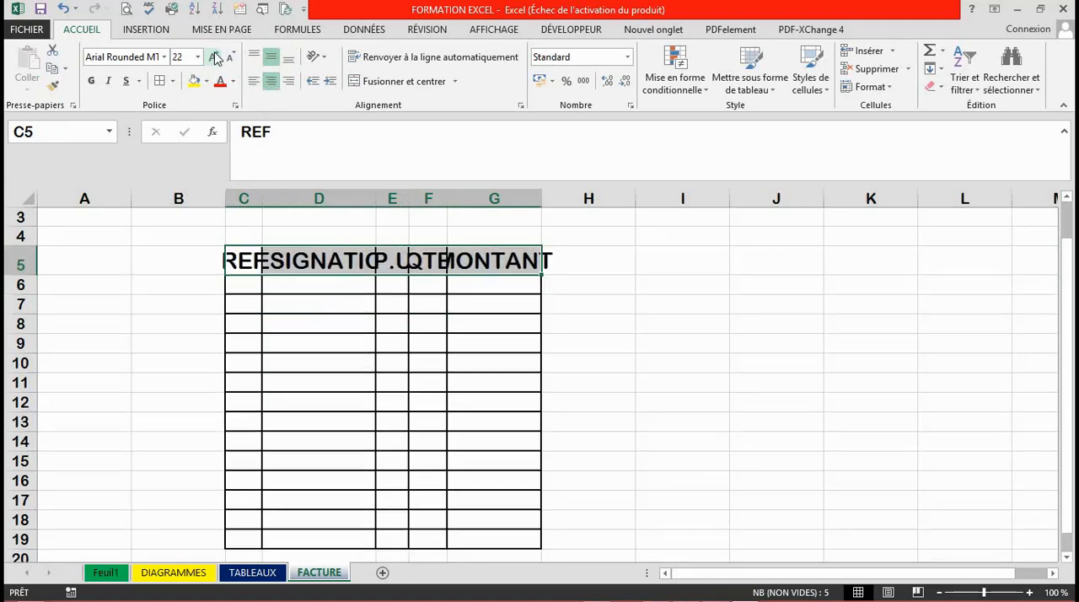
{"action": "double_click", "coordinate": [267, 202]}
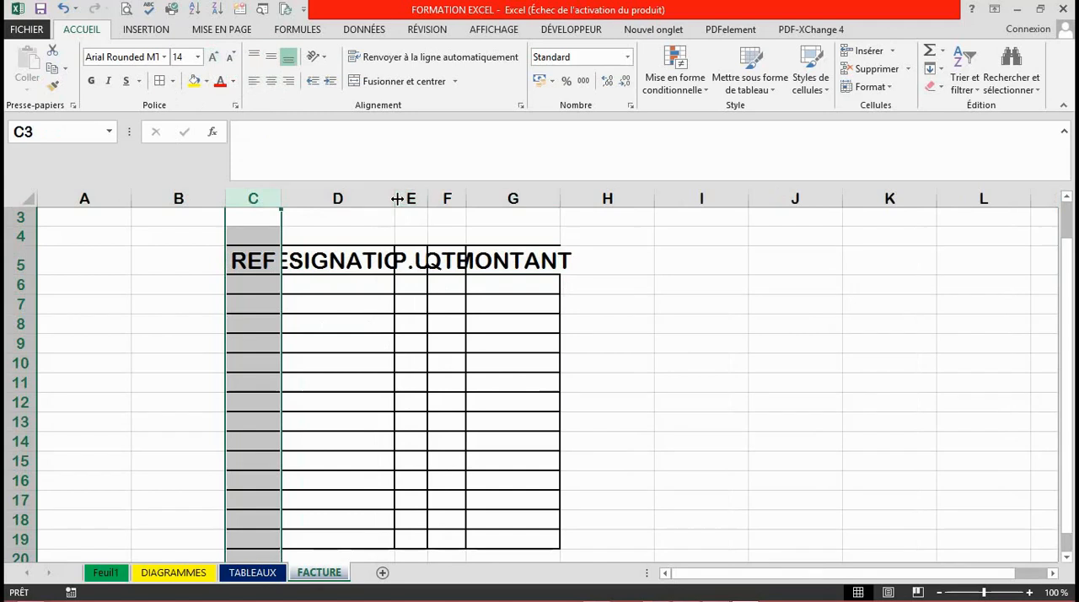
{"action": "double_click", "coordinate": [397, 199]}
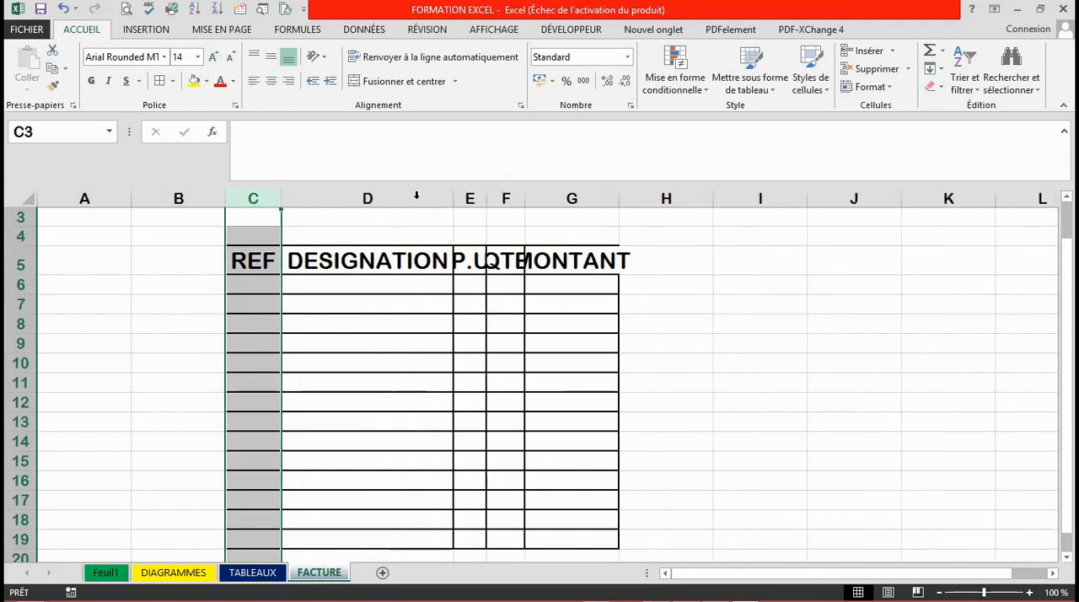
{"action": "double_click", "coordinate": [488, 201]}
{"action": "double_click", "coordinate": [541, 198]}
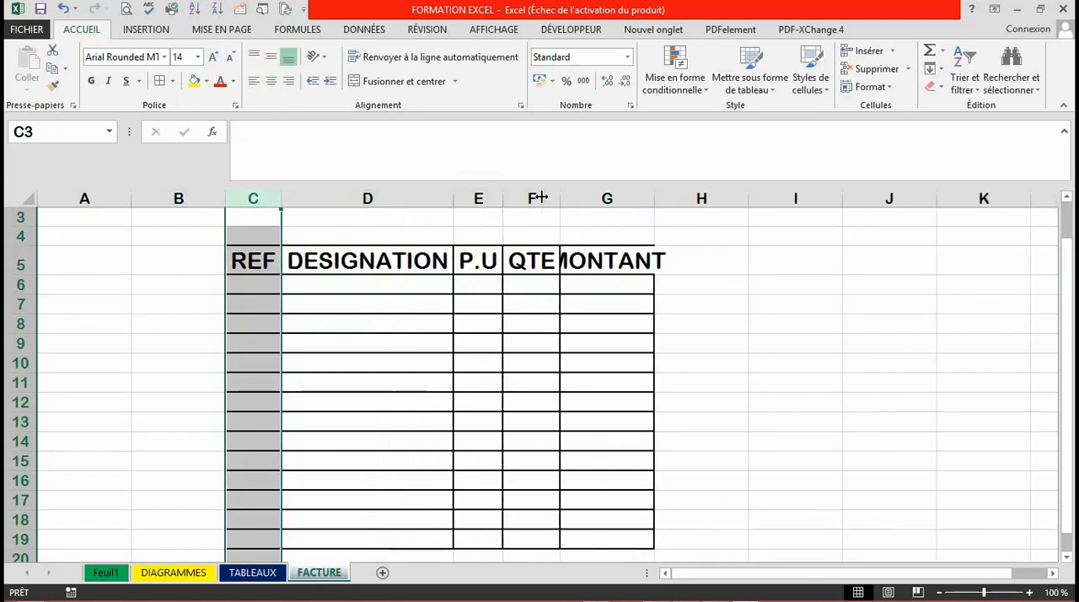
{"action": "double_click", "coordinate": [654, 200]}
{"action": "left_click", "coordinate": [609, 426]}
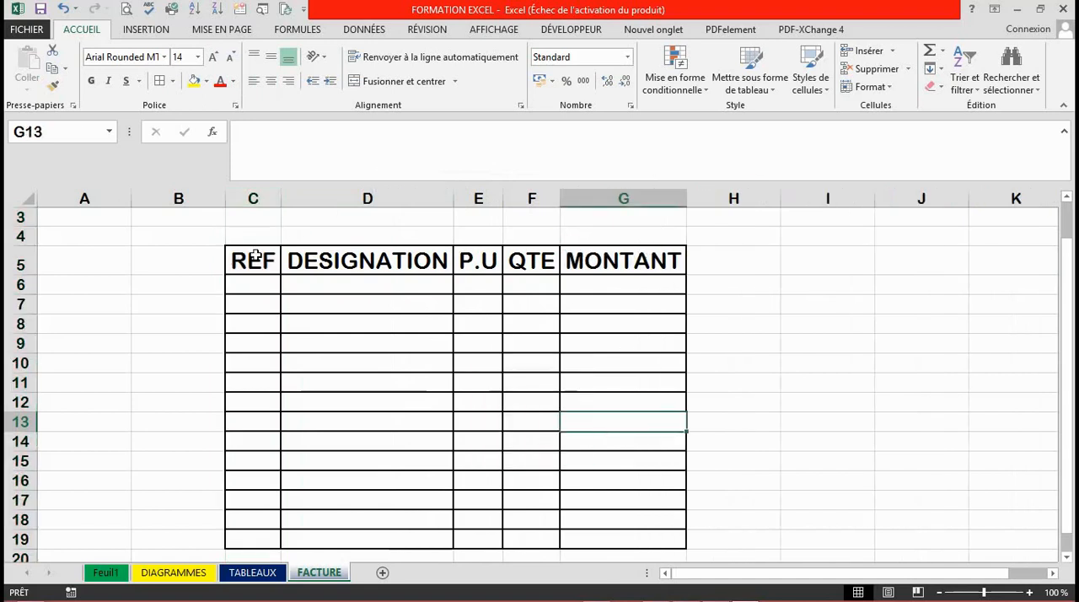
Fill the header cells C5:G5 with light gray.
{"action": "left_click_drag", "start_coordinate": [243, 260], "coordinate": [598, 261]}
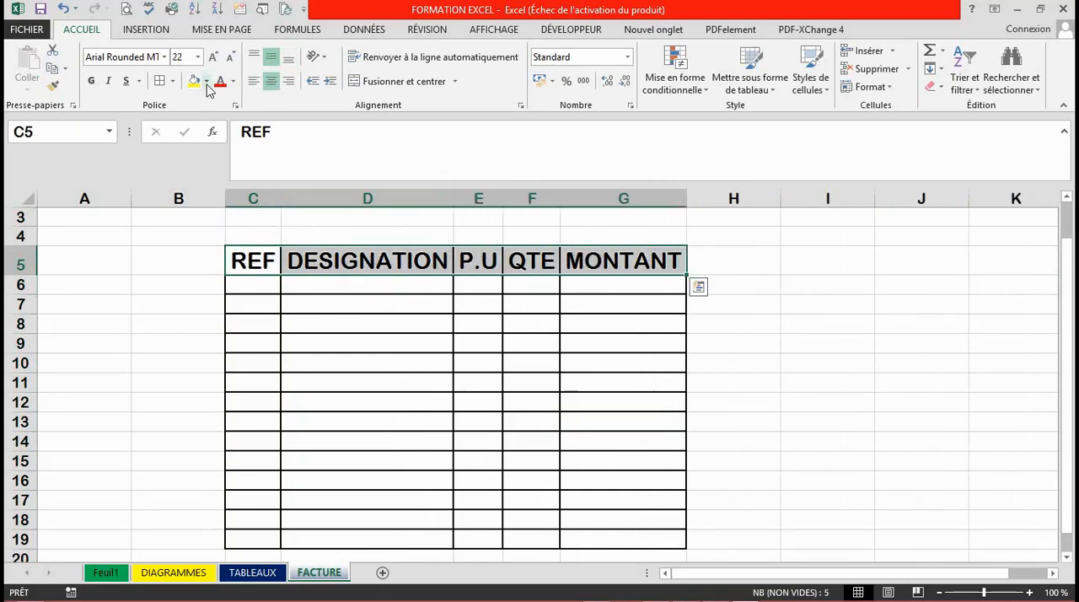
{"action": "left_click", "coordinate": [207, 82]}
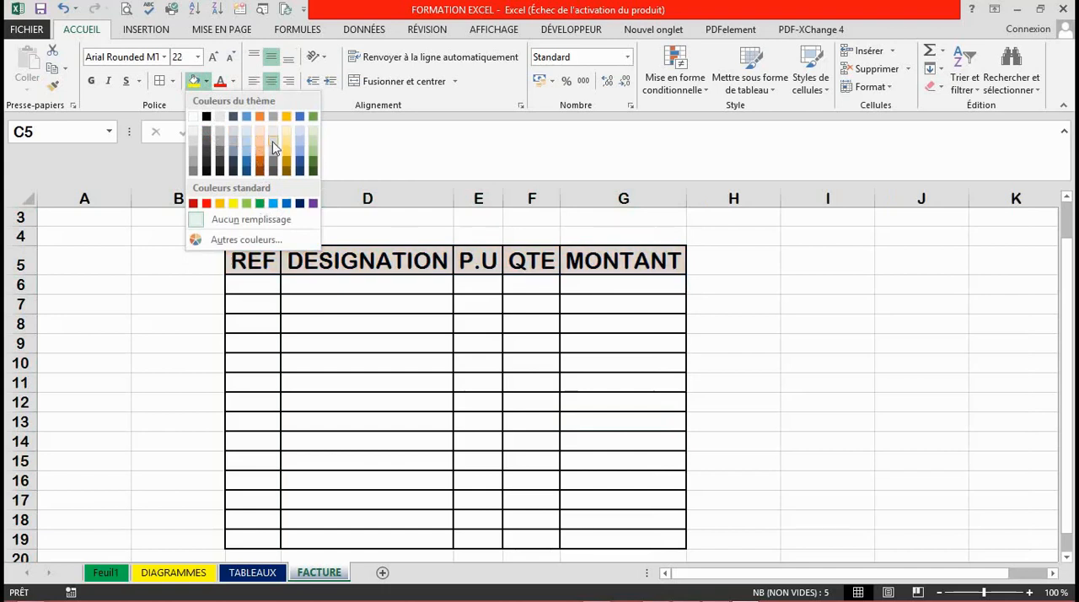
{"action": "left_click", "coordinate": [325, 236]}
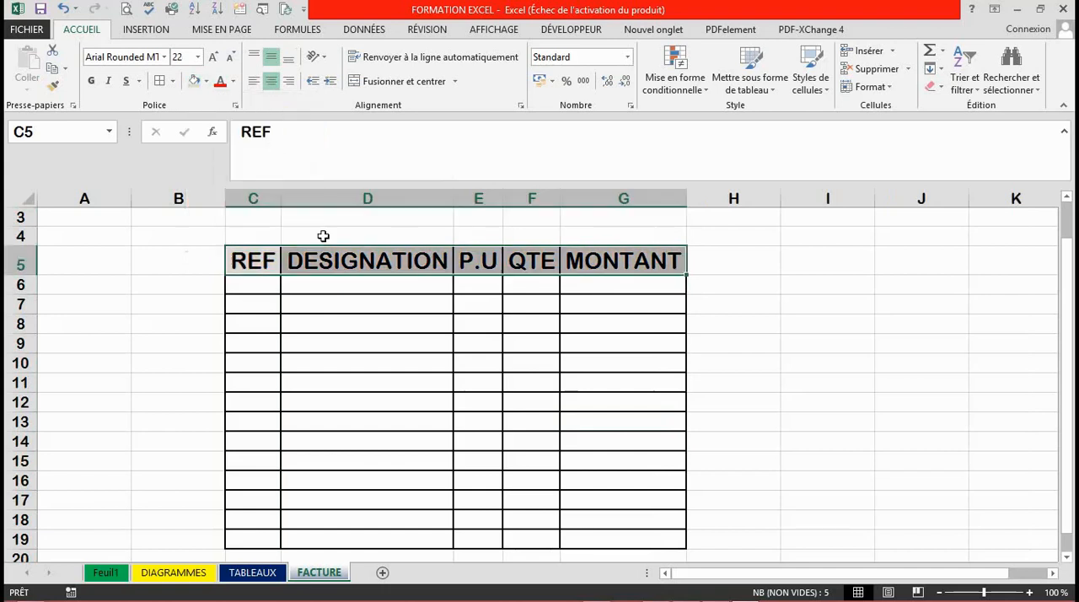
{"action": "left_click", "coordinate": [396, 355]}
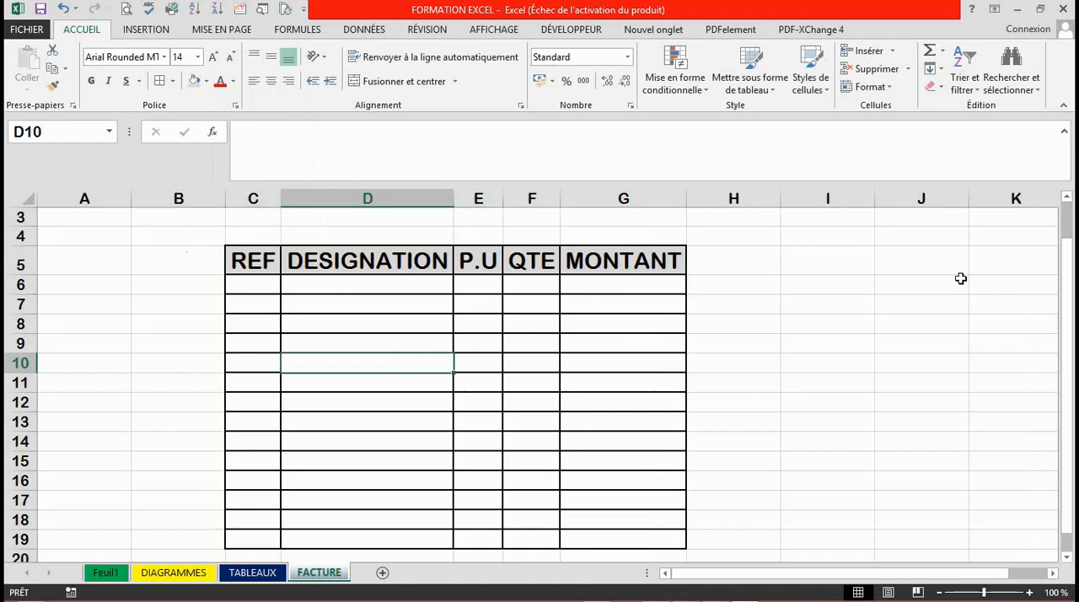
Enter the formula =E6*F6 in cell G6, multiplying the unit price by the quantity.
{"action": "mouse_move", "coordinate": [1069, 292]}
{"action": "left_mouse_down"}
{"action": "mouse_move", "coordinate": [1072, 328]}
{"action": "mouse_move", "coordinate": [1073, 290]}
{"action": "left_mouse_up"}
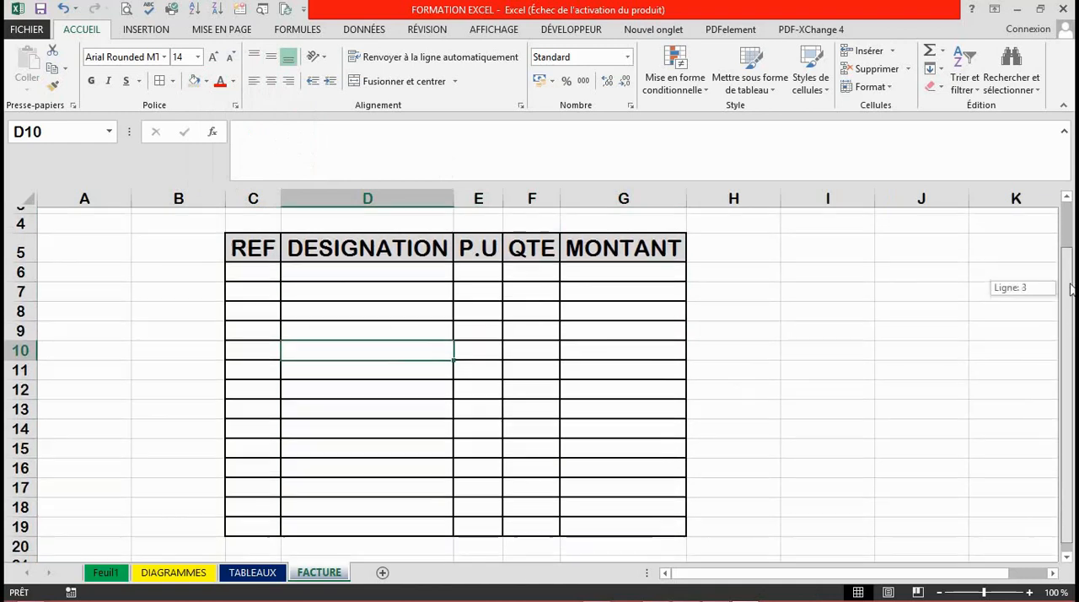
{"action": "left_click", "coordinate": [621, 283]}
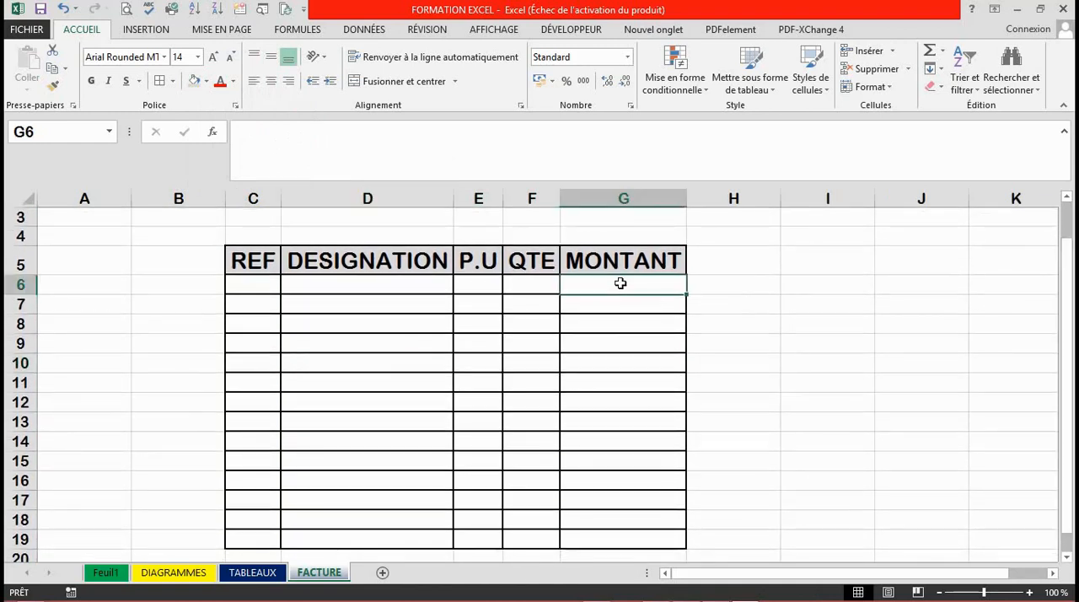
{"action": "type", "text": "="}
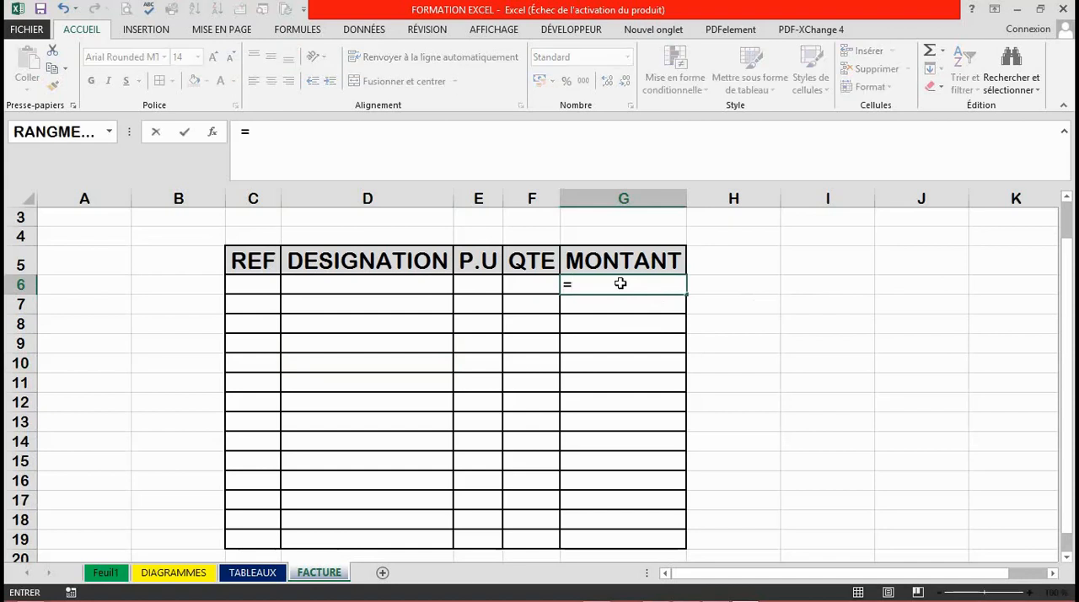
{"action": "left_click", "coordinate": [495, 280]}
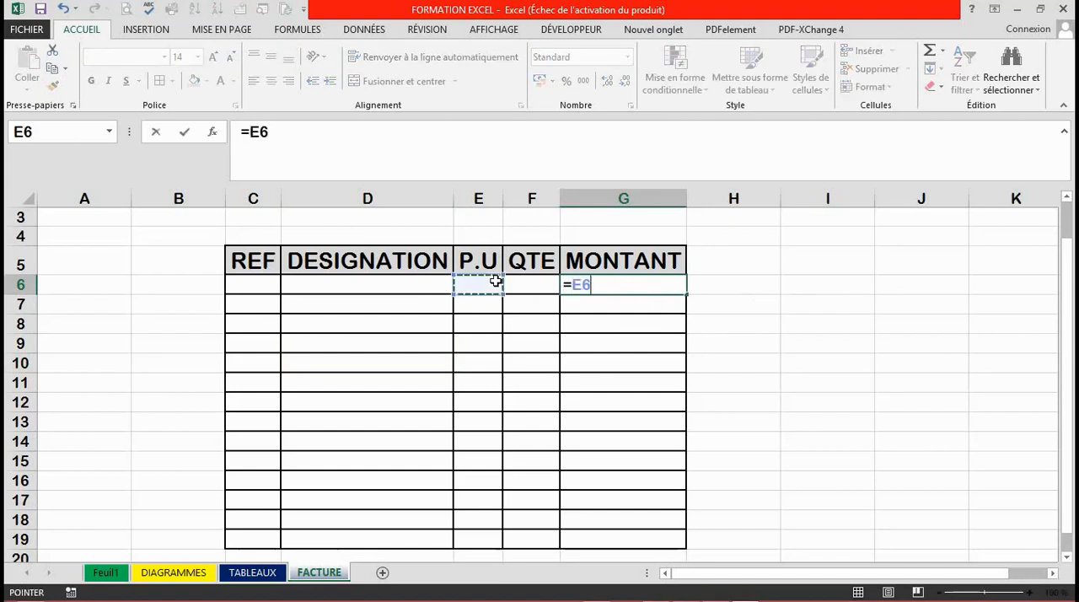
{"action": "type", "text": "*"}
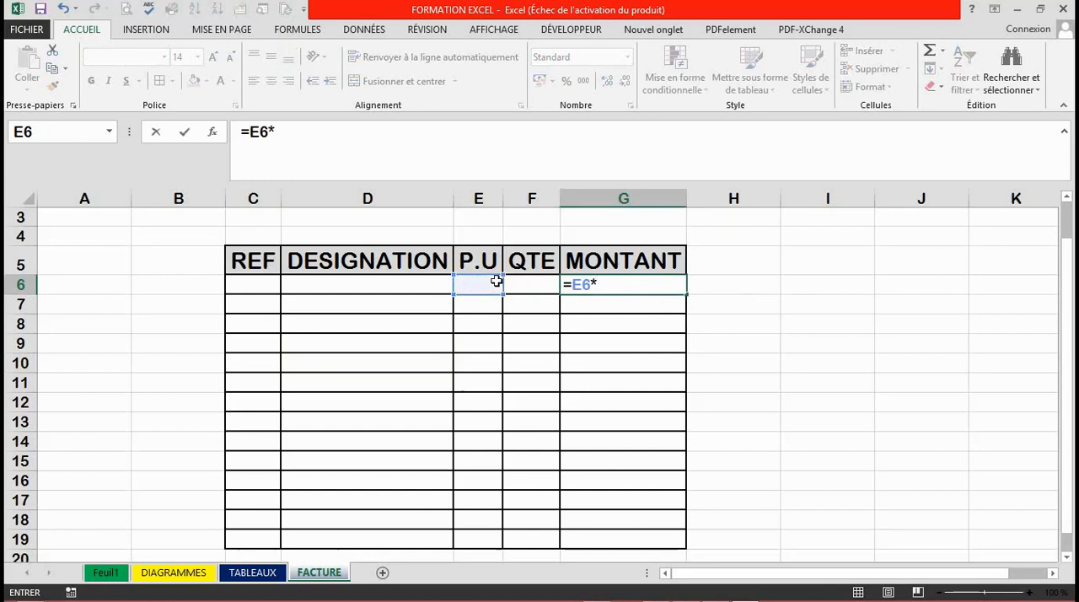
{"action": "left_click", "coordinate": [539, 281]}
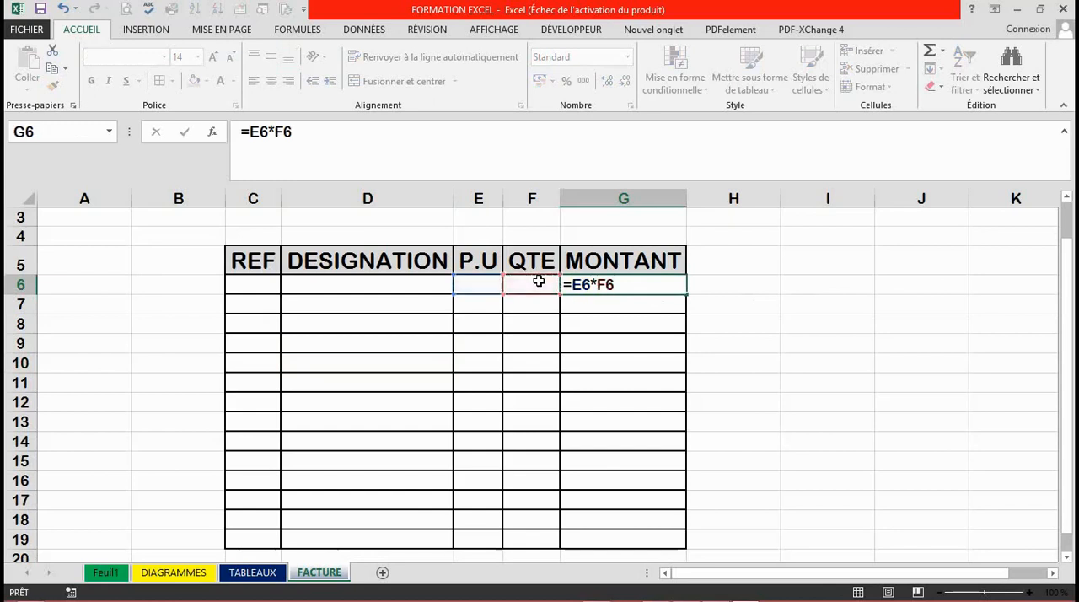
{"action": "key", "text": "Return"}
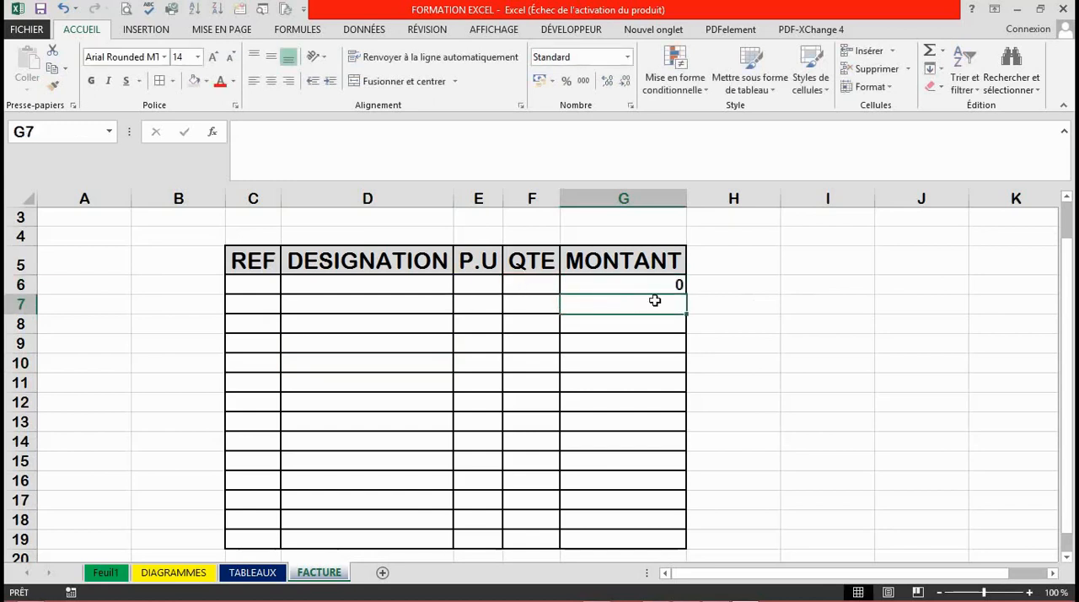
Clear the formula from cell G6.
{"action": "left_click", "coordinate": [596, 355]}
{"action": "left_click", "coordinate": [638, 281]}
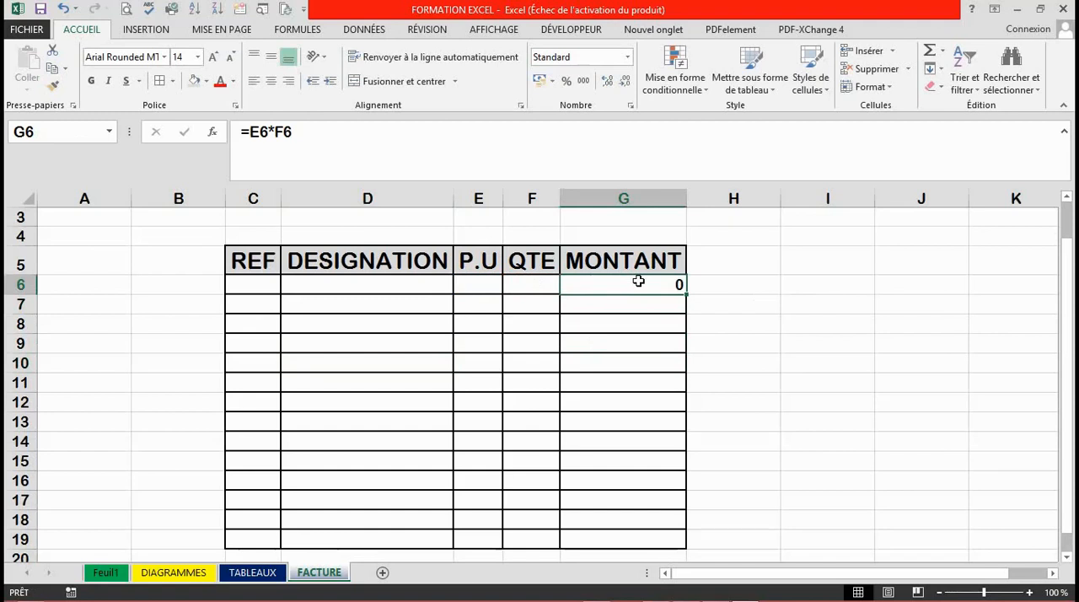
{"action": "key", "text": "BackSpace"}
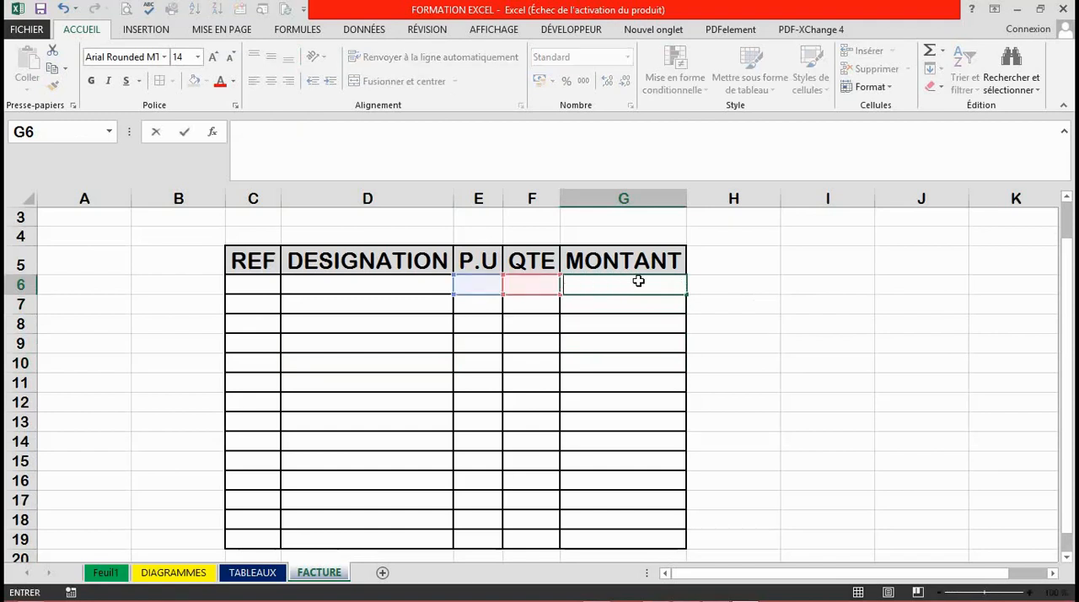
{"action": "key", "text": "Return"}
Fill the MONTANT cells G6:G19 with the formula =E6*F6 in a single entry.
{"action": "left_click", "coordinate": [624, 285]}
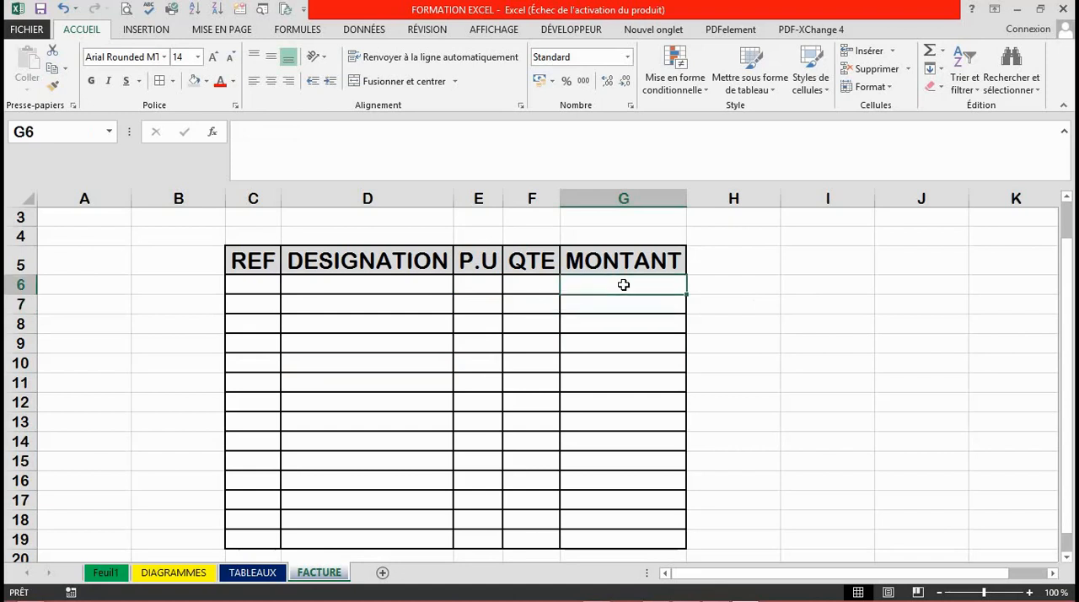
{"action": "left_click_drag", "start_coordinate": [624, 285], "coordinate": [637, 540]}
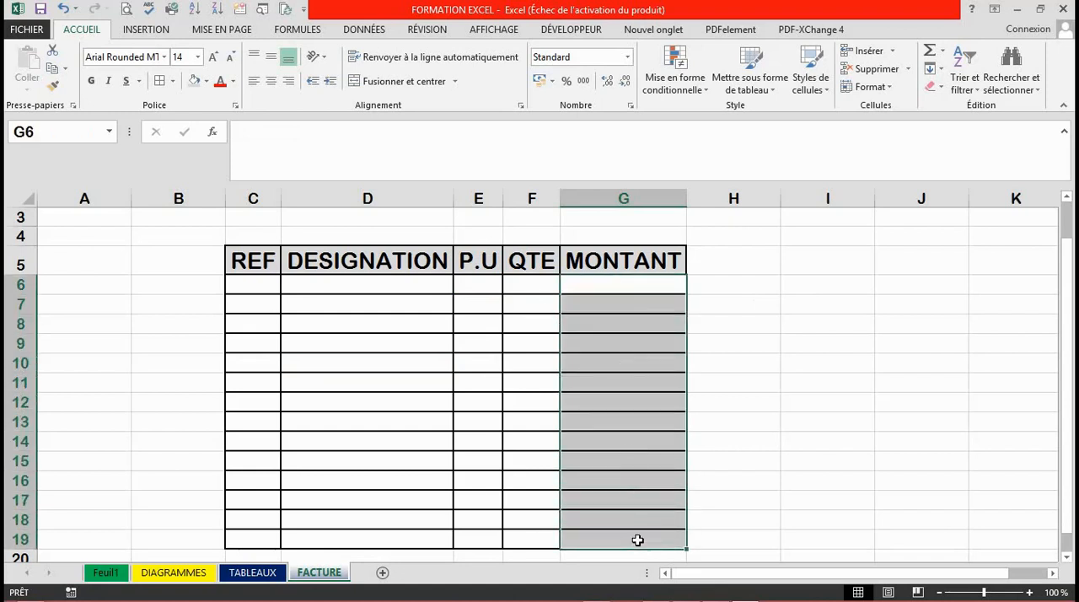
{"action": "type", "text": "="}
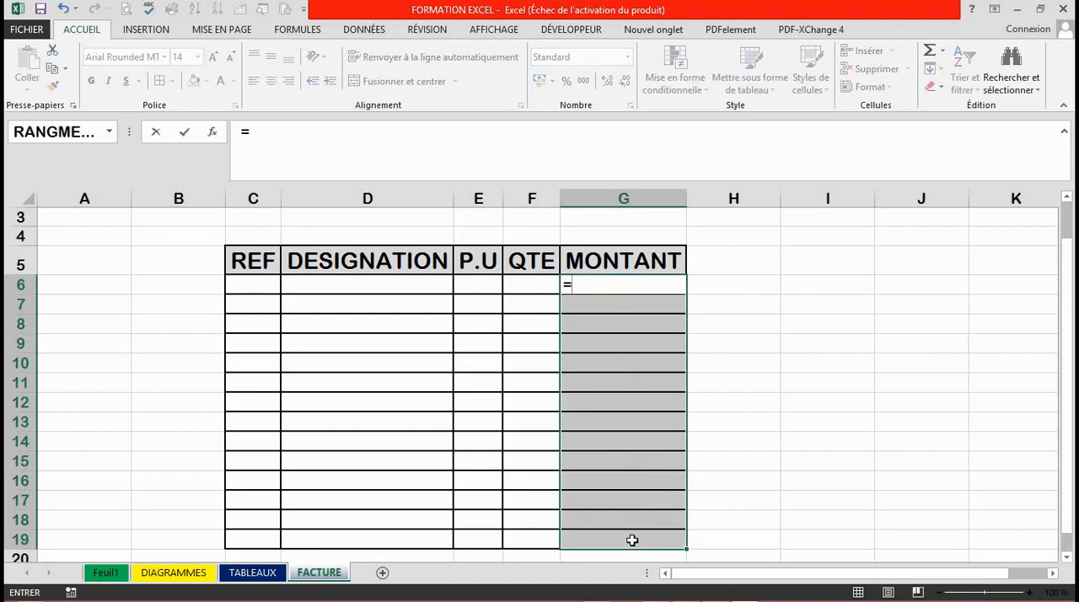
{"action": "left_click", "coordinate": [480, 281]}
{"action": "type", "text": "*"}
{"action": "left_click", "coordinate": [522, 286]}
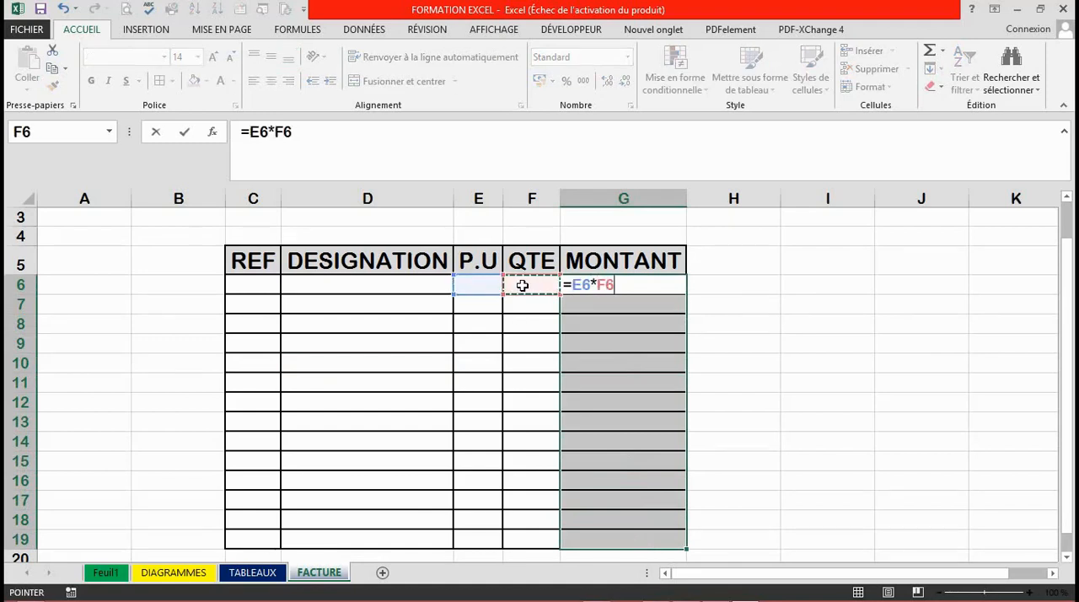
{"action": "key", "text": "ctrl+Return"}
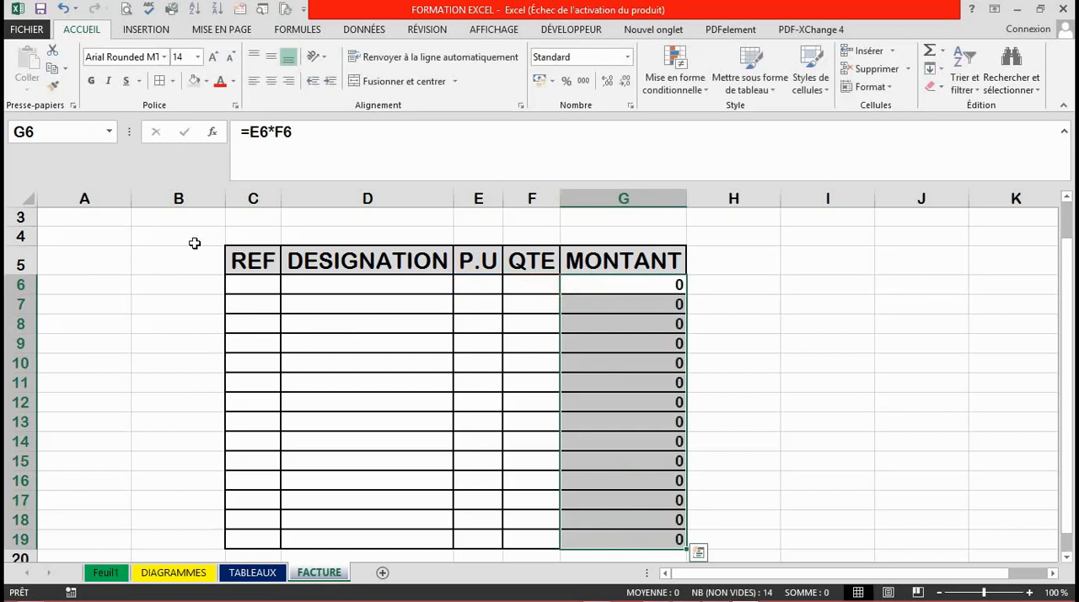
{"action": "left_click", "coordinate": [485, 337]}
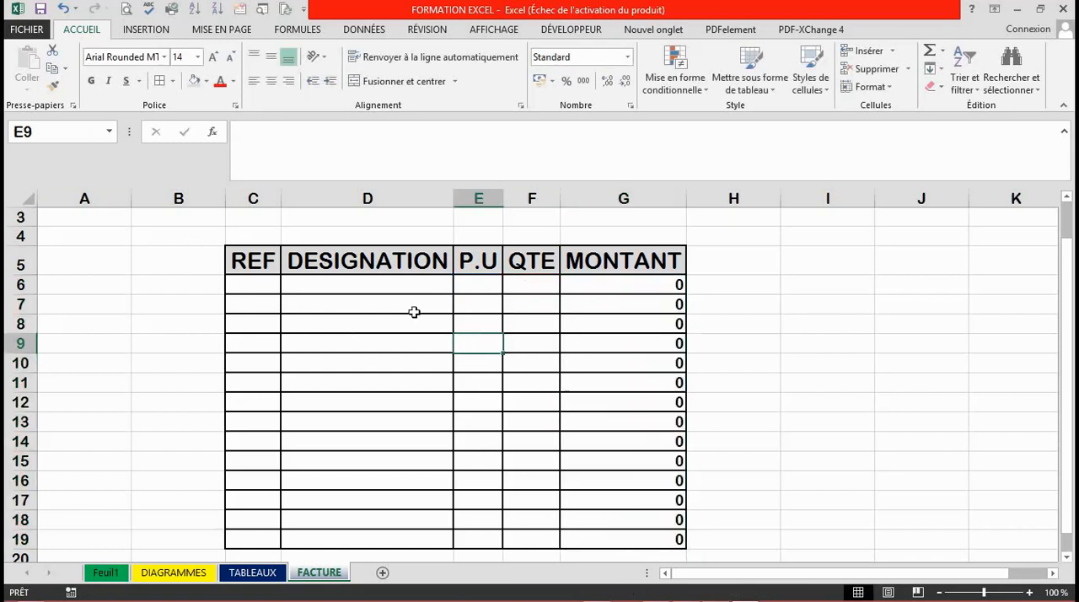
Apply the thousands separator number format to the whole worksheet and reduce the number of decimals shown.
{"action": "left_click", "coordinate": [28, 201]}
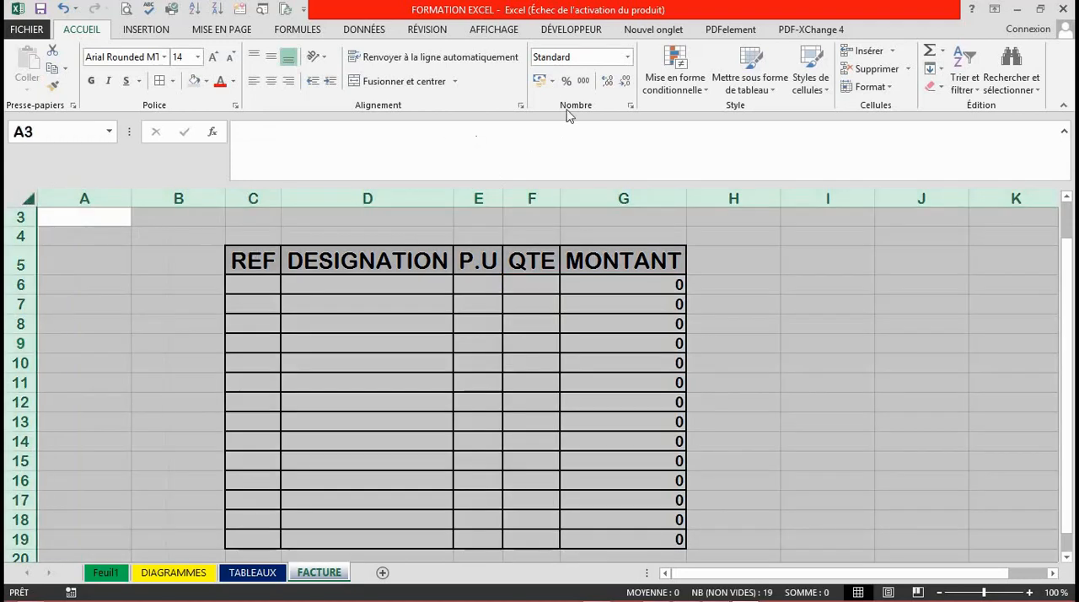
{"action": "left_click", "coordinate": [583, 81]}
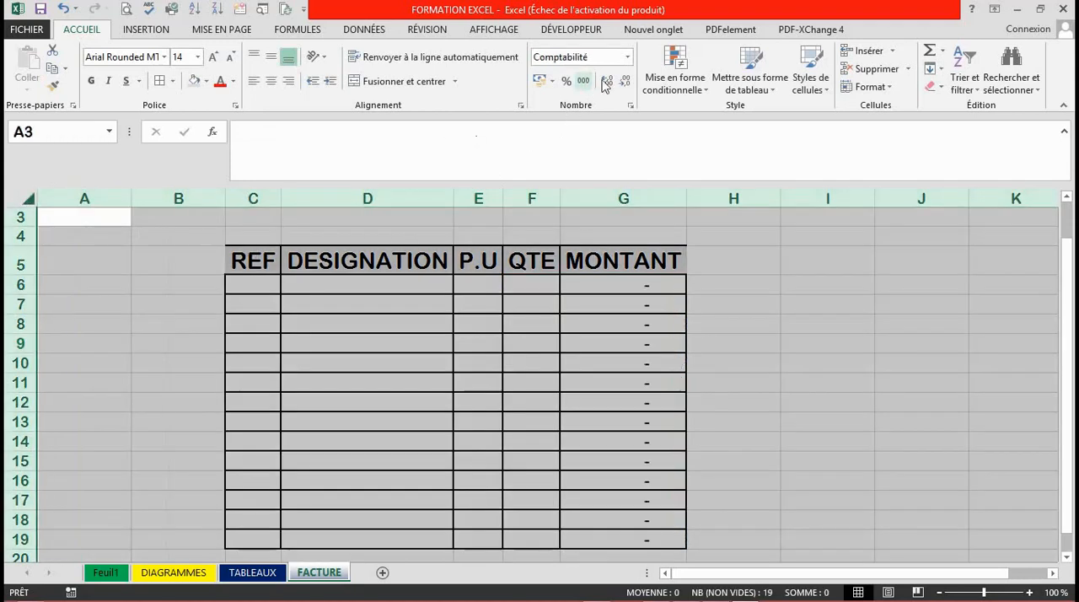
{"action": "left_click", "coordinate": [625, 83]}
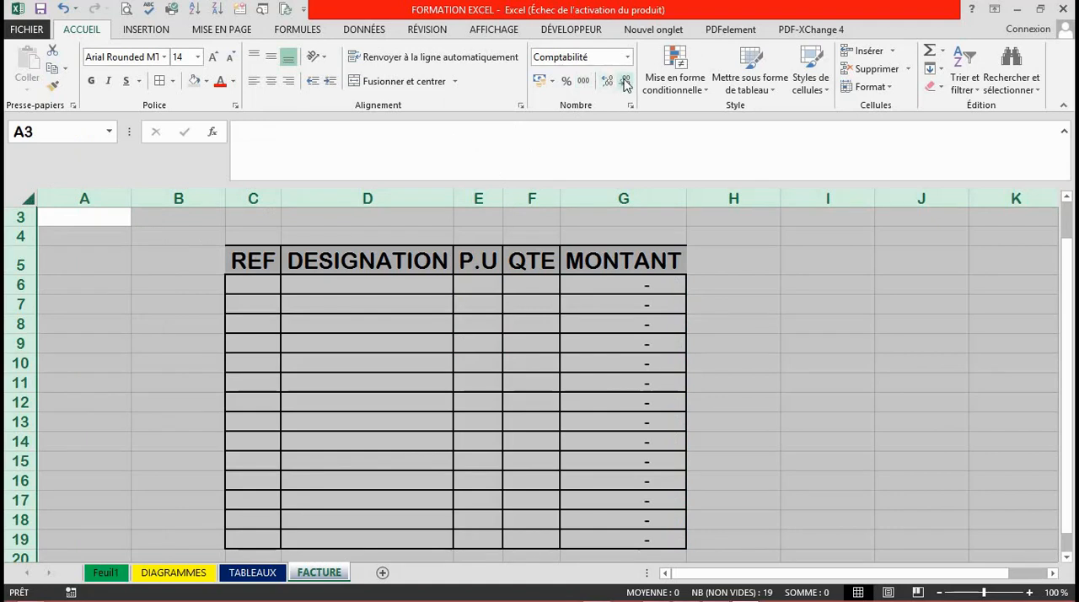
{"action": "left_click", "coordinate": [579, 386]}
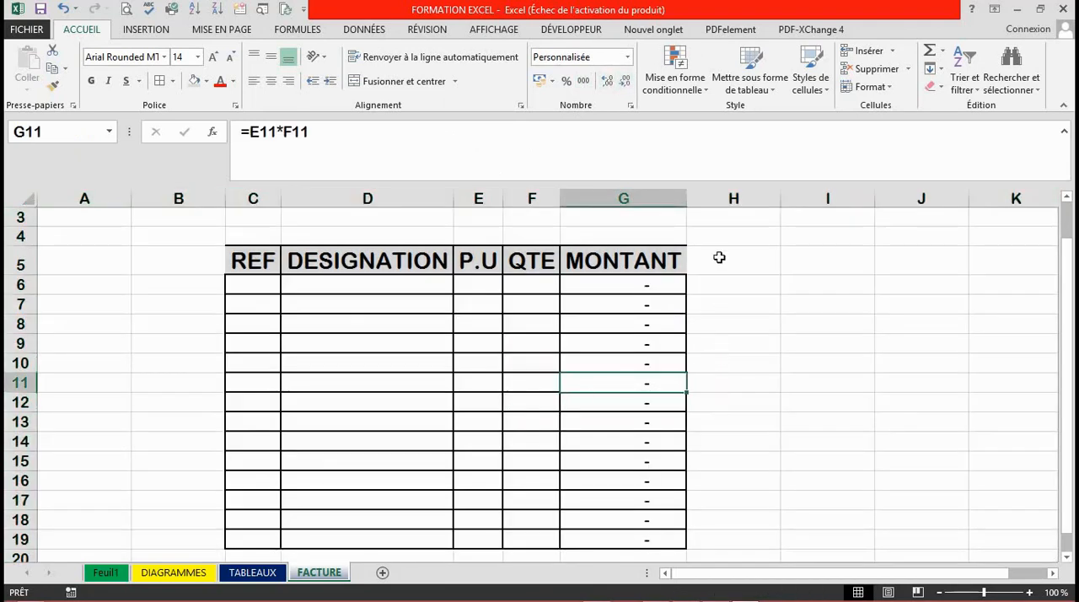
Widen the MONTANT column G slightly and make the P.U column E about twice as wide.
{"action": "left_click_drag", "start_coordinate": [685, 202], "coordinate": [702, 202]}
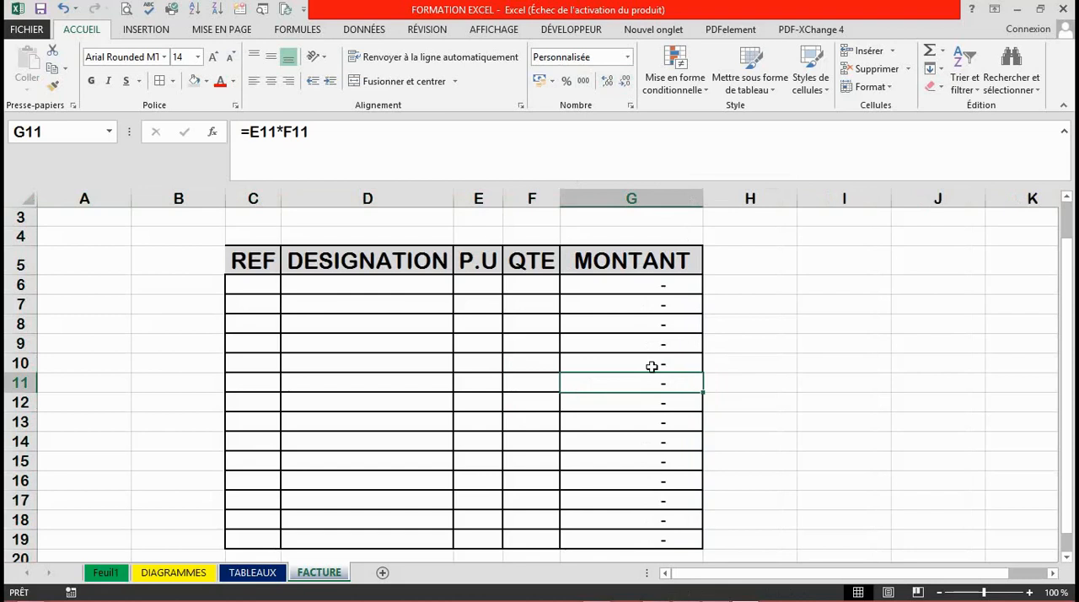
{"action": "left_click", "coordinate": [622, 363]}
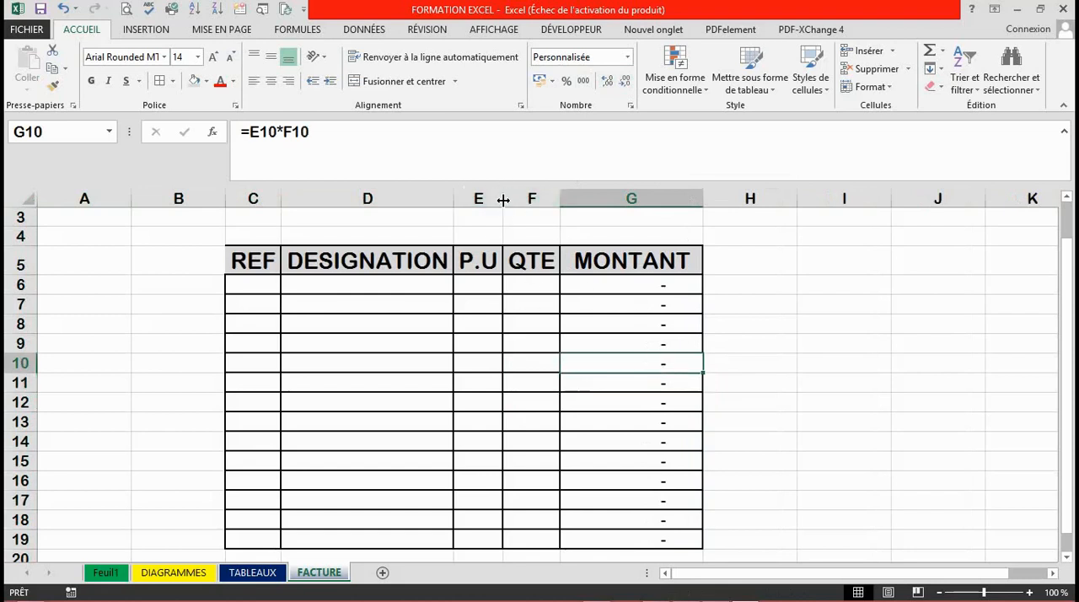
{"action": "left_click_drag", "start_coordinate": [502, 199], "coordinate": [546, 200]}
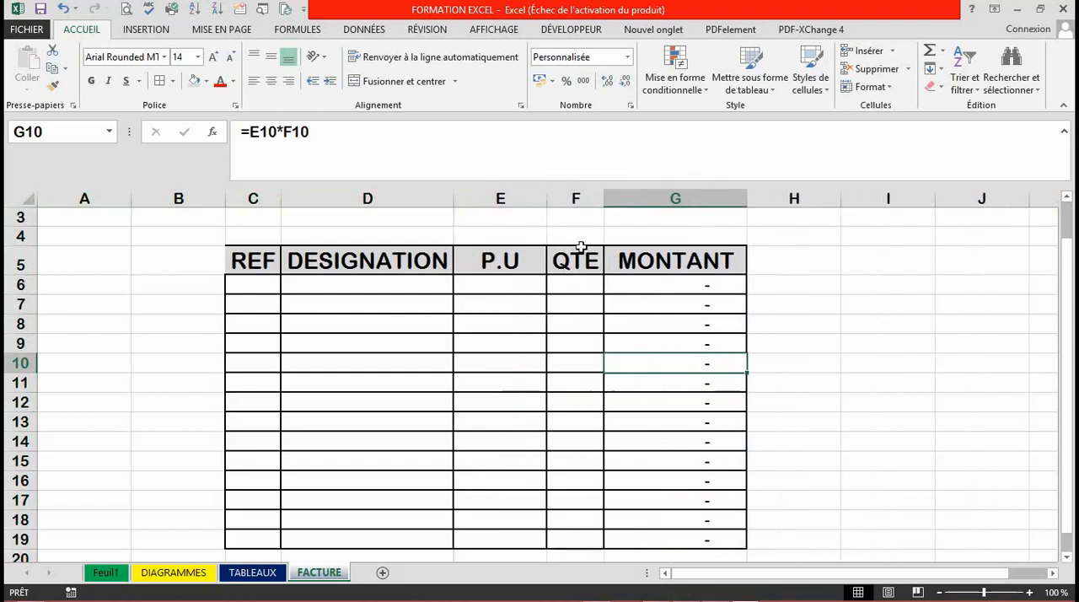
Enter the label MONTANT TOTAL in cell E20, directly below the table's P.U column.
{"action": "left_click_drag", "start_coordinate": [1072, 281], "coordinate": [1071, 289]}
{"action": "left_click", "coordinate": [658, 539]}
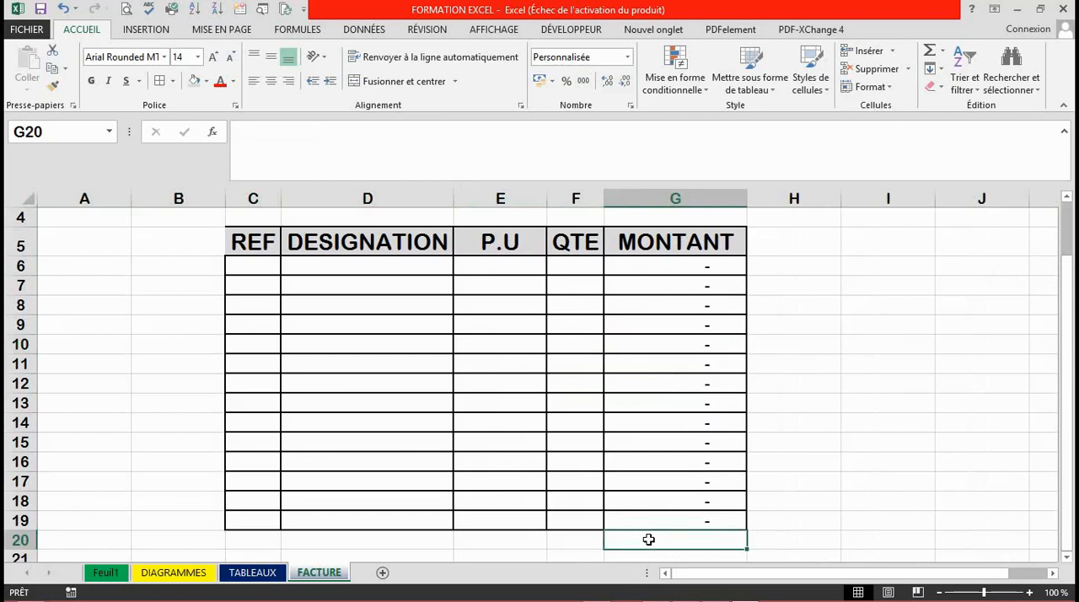
{"action": "left_click", "coordinate": [566, 536]}
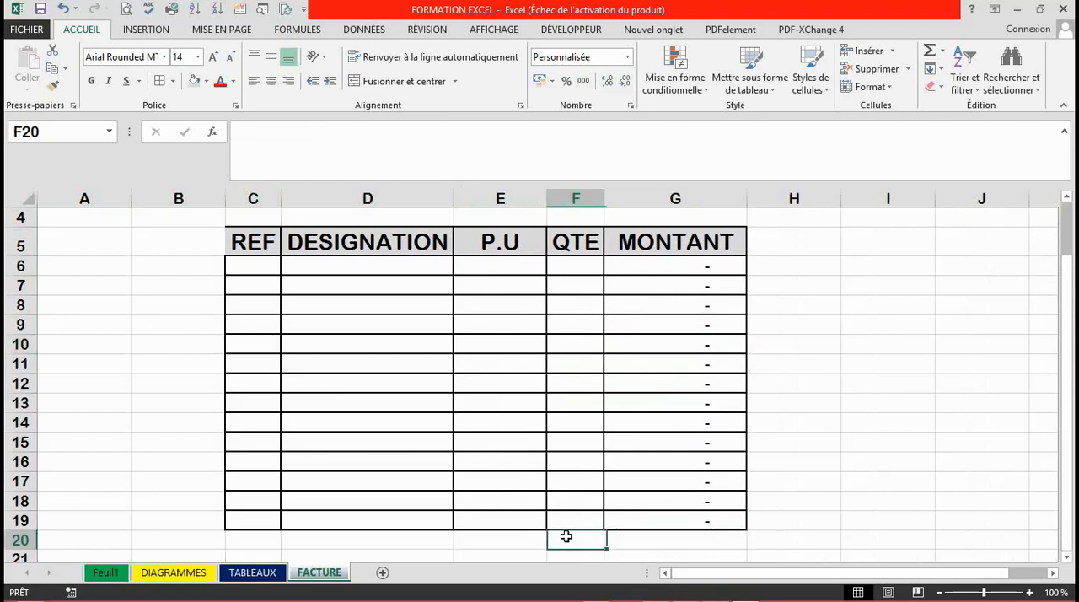
{"action": "left_click", "coordinate": [523, 538]}
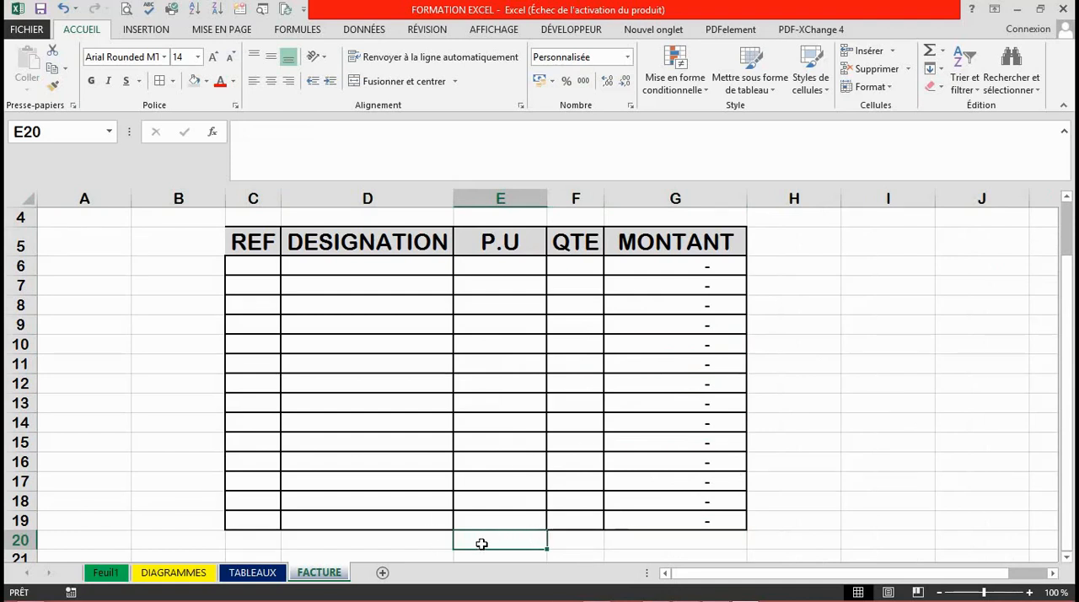
{"action": "type", "text": "M"}
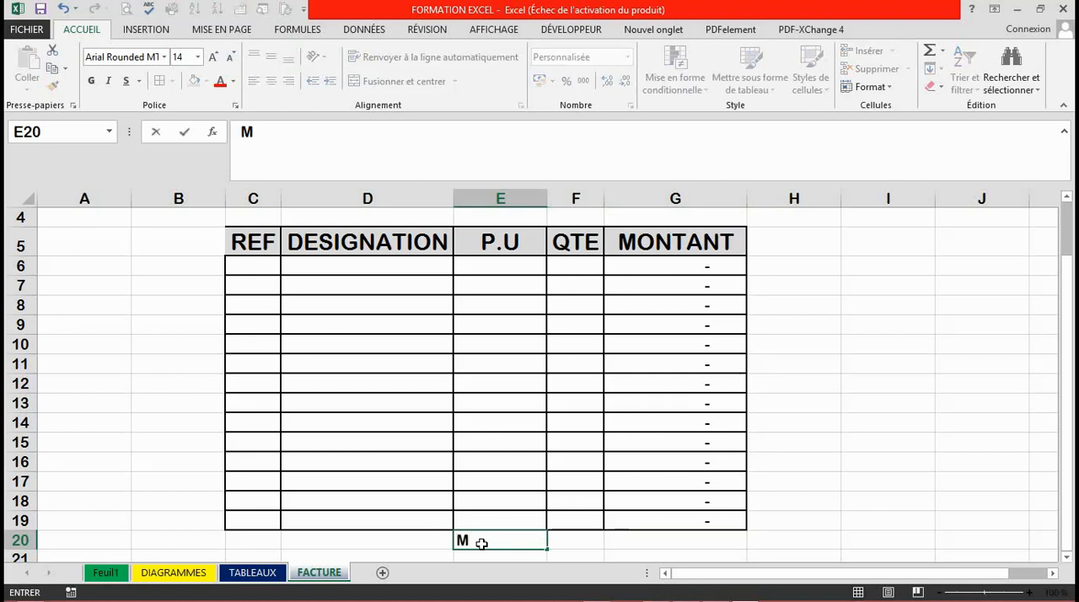
{"action": "type", "text": "ONAN"}
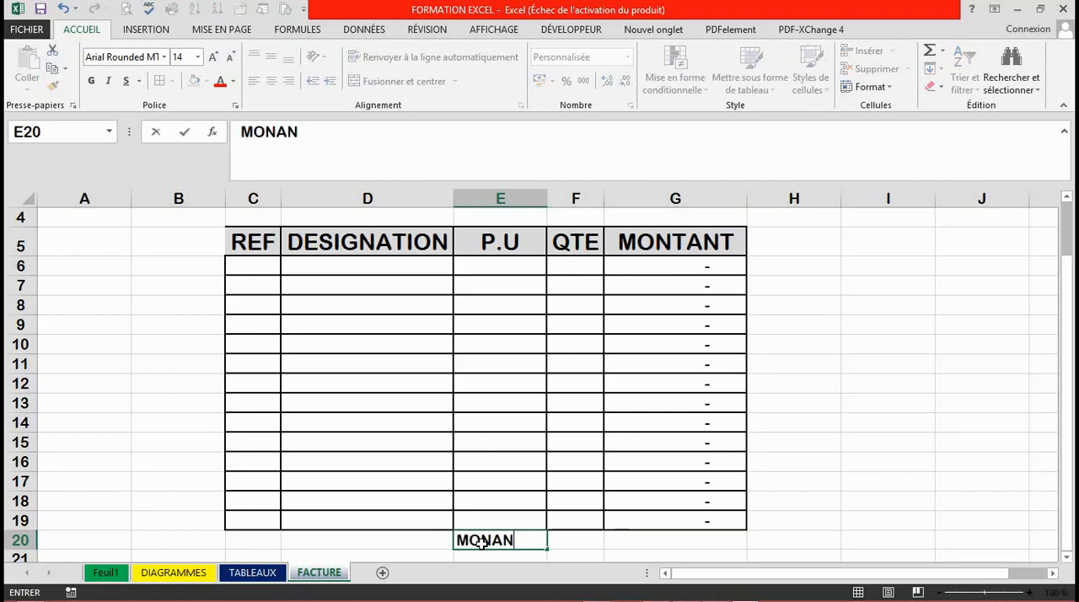
{"action": "key", "text": "BackSpace"}
{"action": "key", "text": "BackSpace"}
{"action": "type", "text": "TANT TOTAL"}
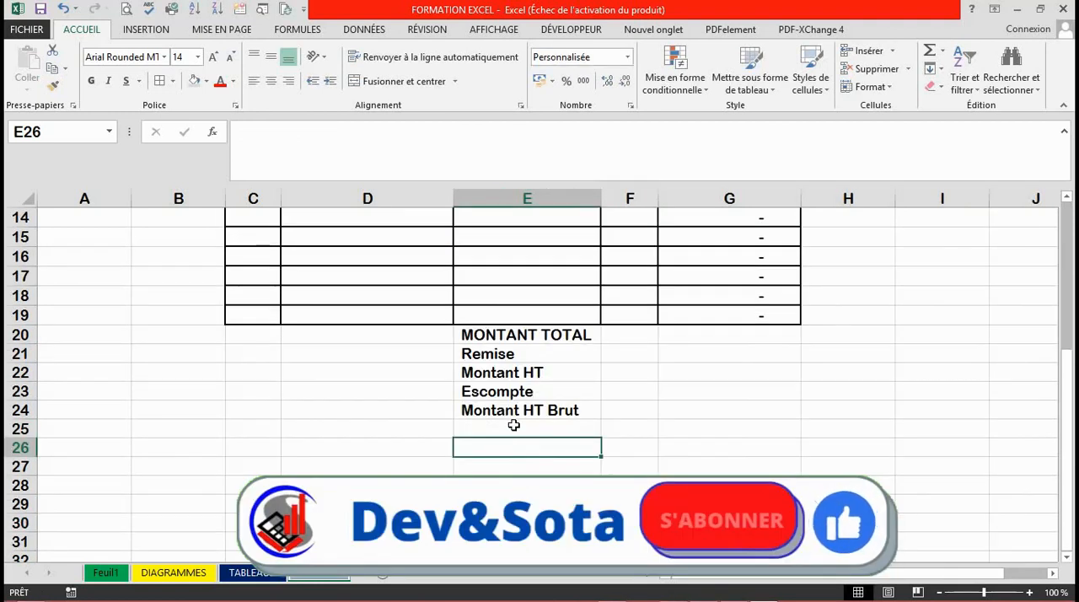
Enter the labels TVA in cell E25 and Montant TTC in cell E26.
{"action": "left_click", "coordinate": [514, 425]}
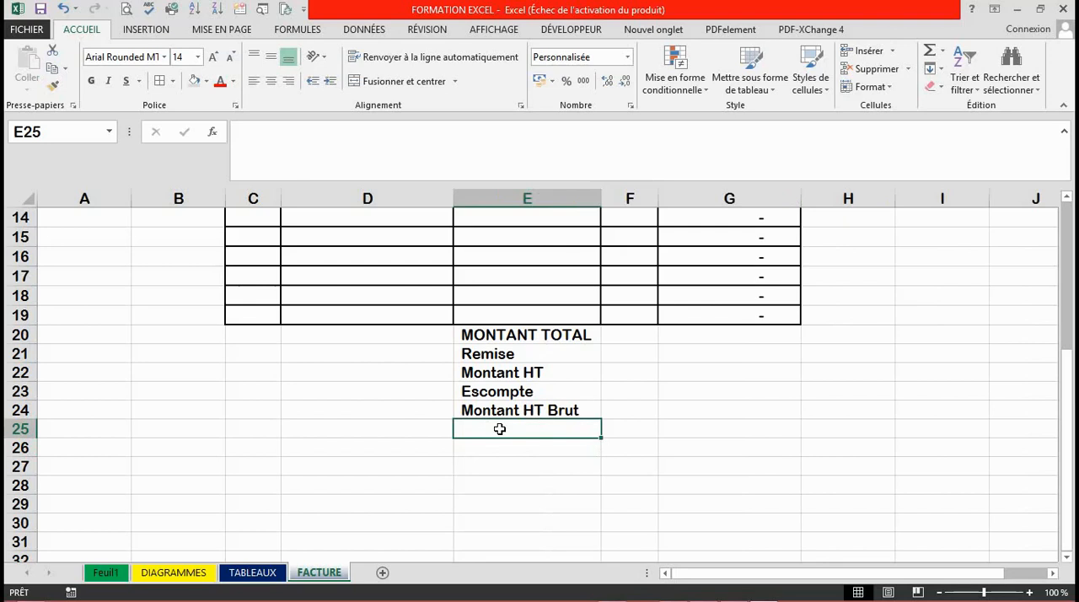
{"action": "type", "text": "TVA"}
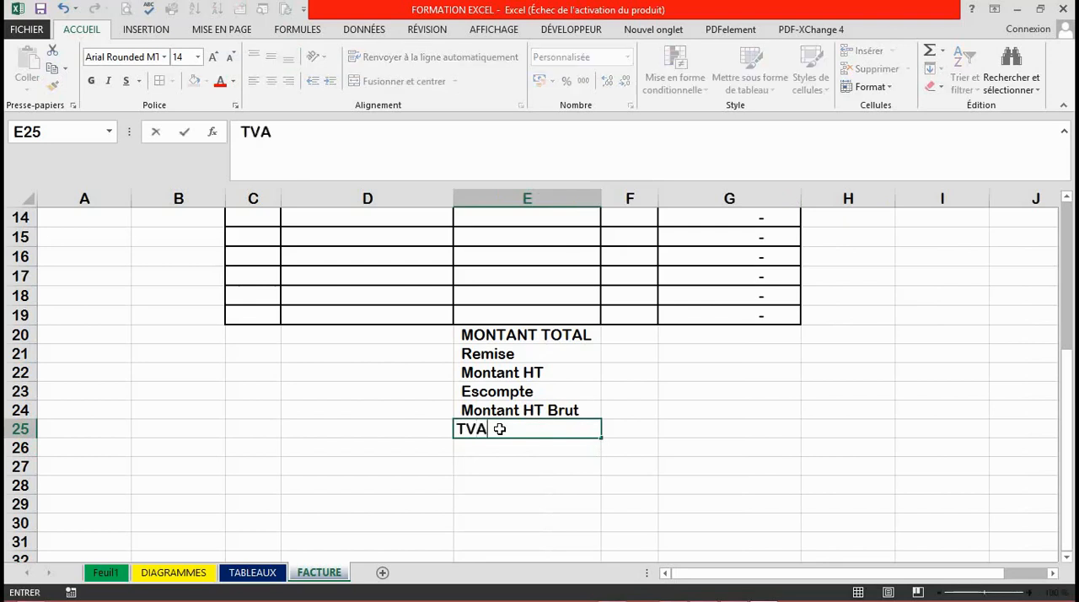
{"action": "key", "text": "Return"}
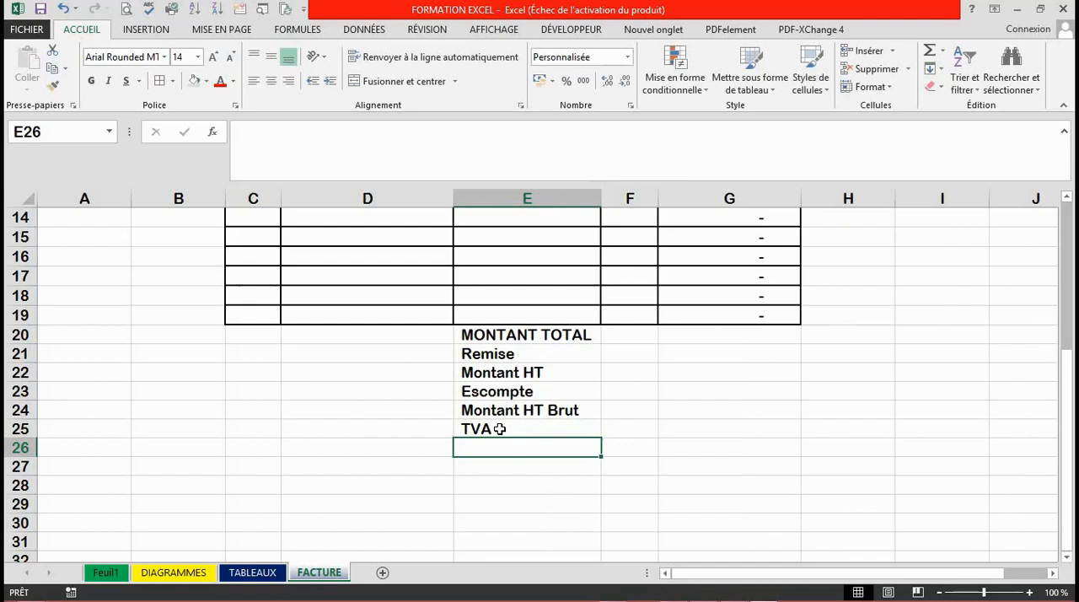
{"action": "type", "text": "M"}
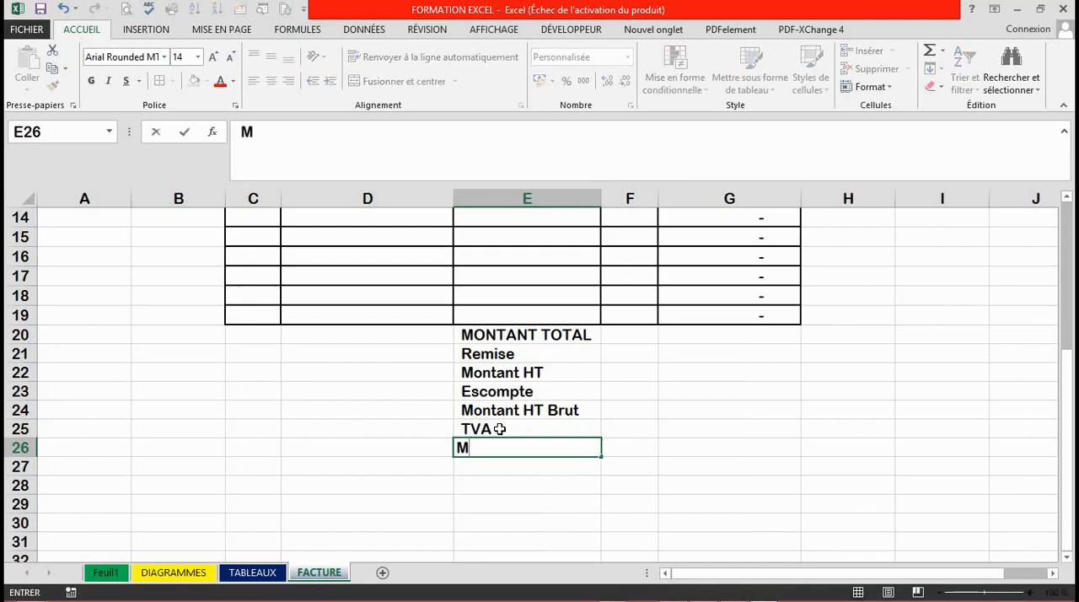
{"action": "type", "text": "ontant TTC"}
{"action": "key", "text": "Return"}
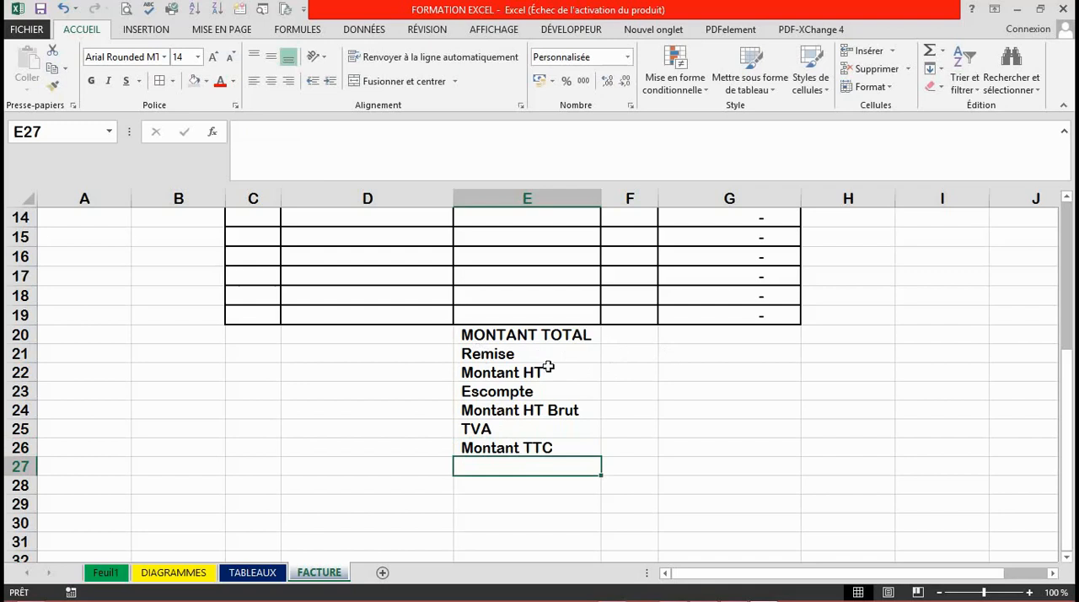
Copy the bordered formatting of E12:G19 onto the totals block starting at E20 with Format Painter.
{"action": "left_click", "coordinate": [547, 368]}
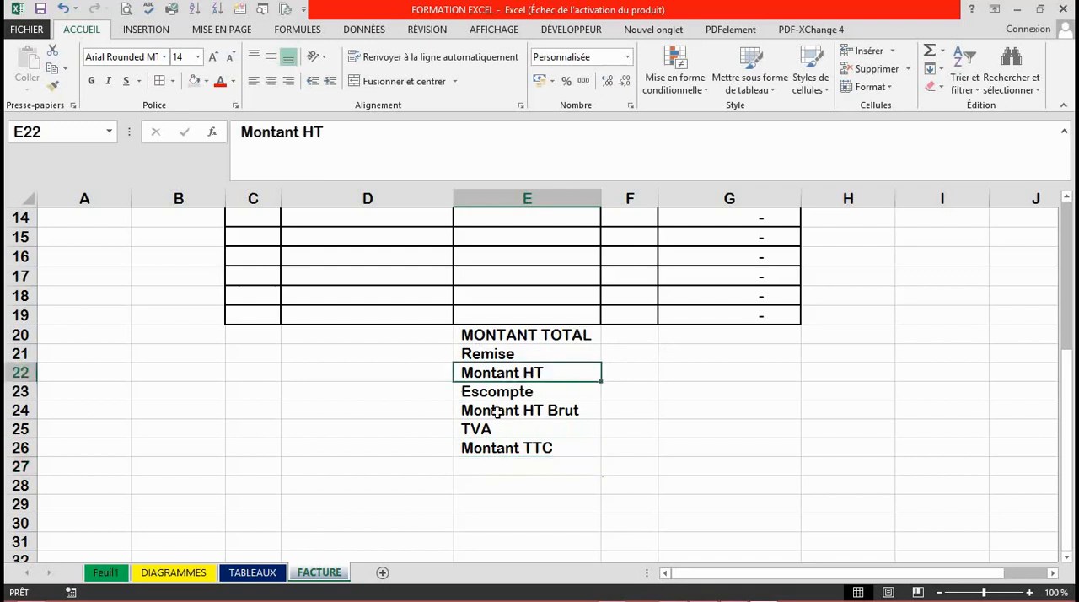
{"action": "left_click", "coordinate": [716, 349]}
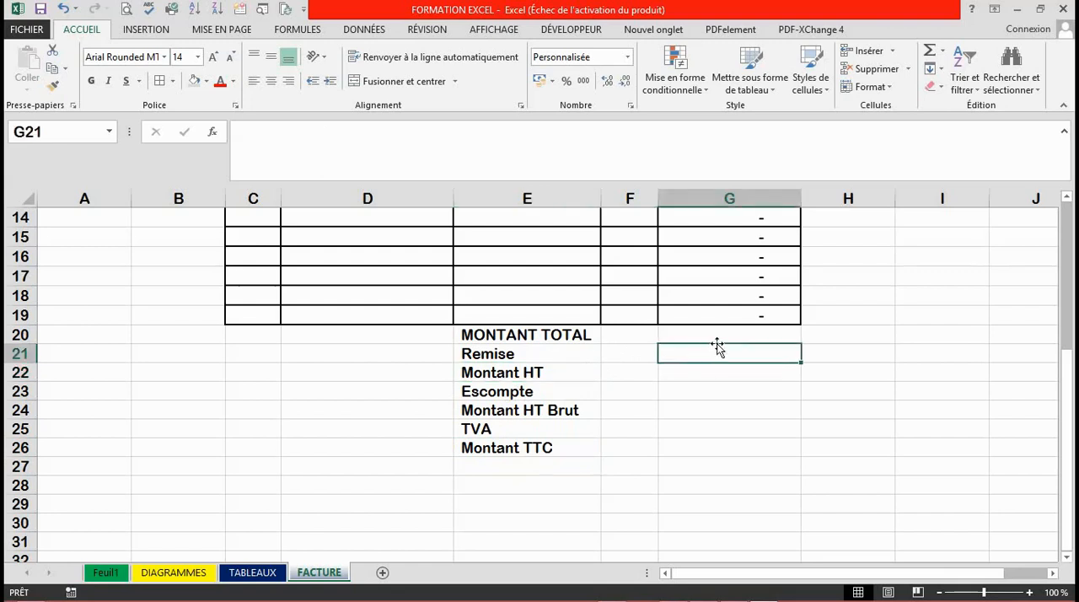
{"action": "left_click_drag", "start_coordinate": [464, 335], "coordinate": [706, 411]}
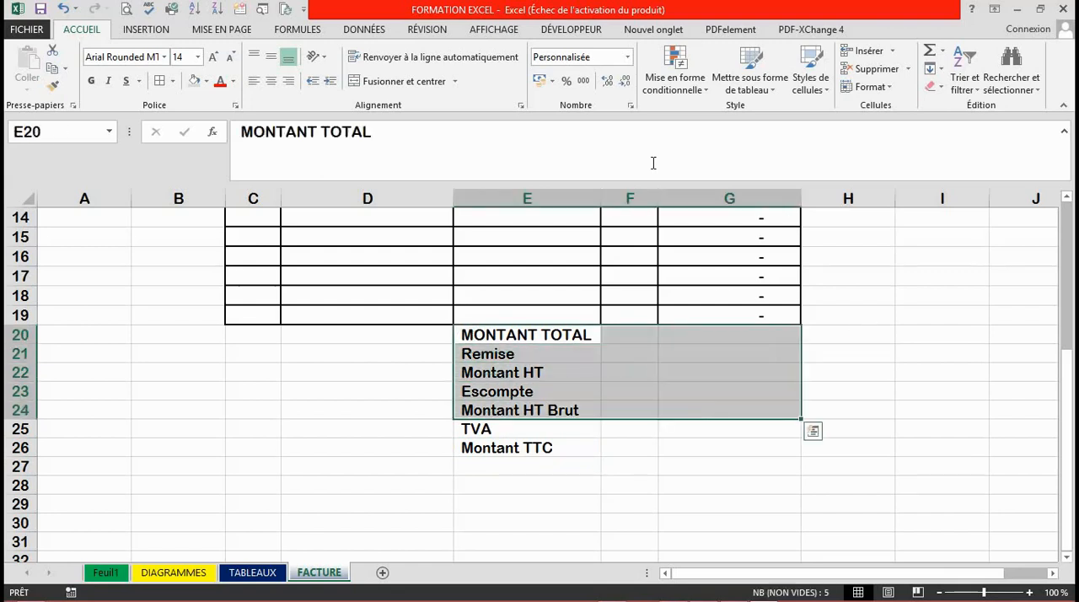
{"action": "left_click_drag", "start_coordinate": [1069, 381], "coordinate": [1070, 341]}
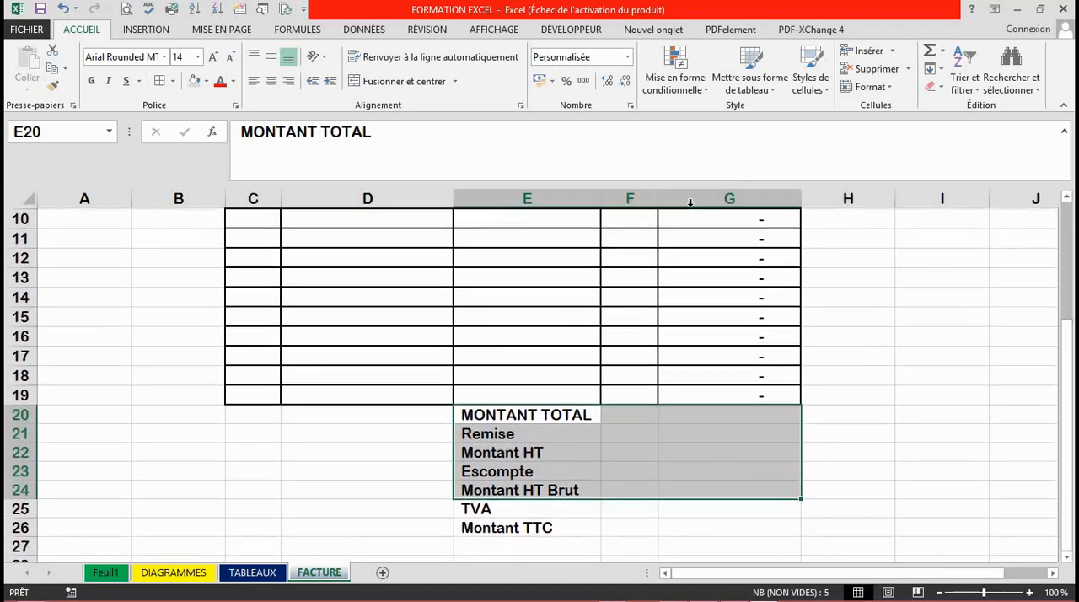
{"action": "left_click_drag", "start_coordinate": [474, 259], "coordinate": [723, 393]}
{"action": "left_click", "coordinate": [52, 85]}
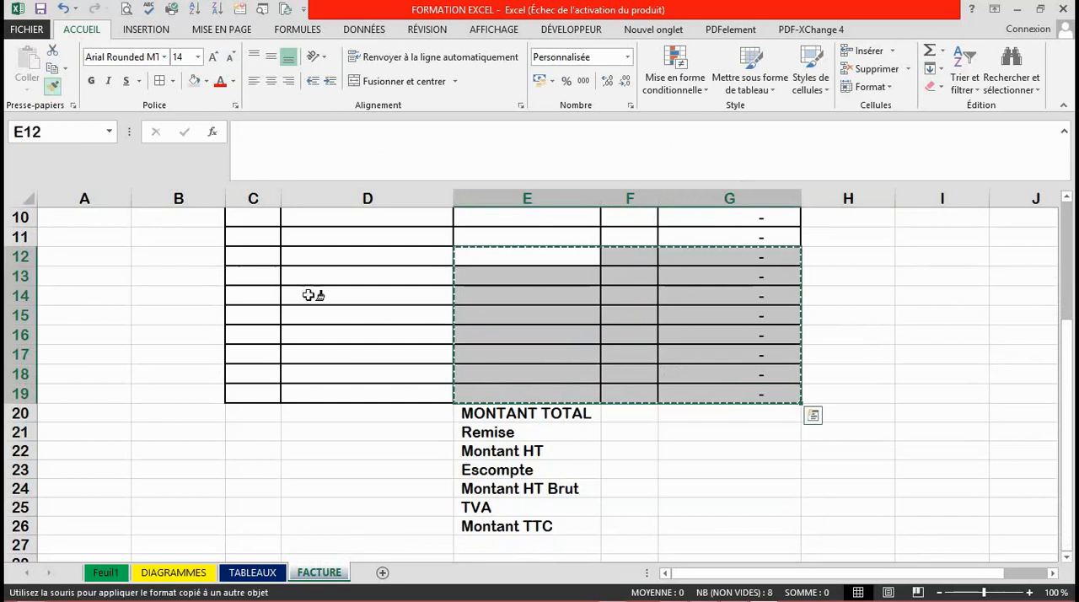
{"action": "left_click", "coordinate": [466, 415]}
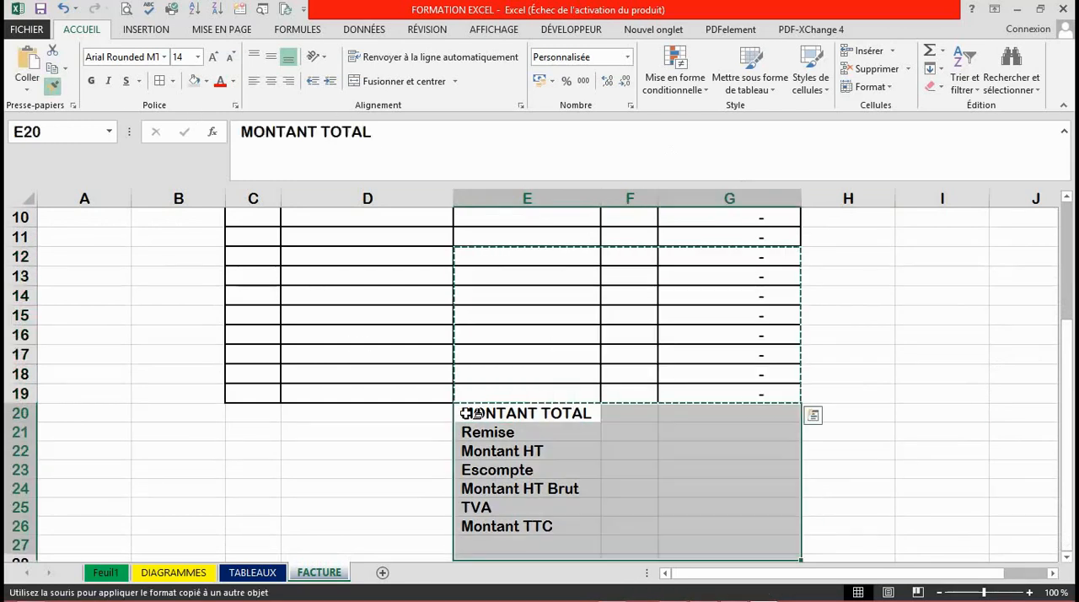
{"action": "left_click", "coordinate": [649, 458]}
Delete the extra bordered row 27 below Montant TTC.
{"action": "left_click_drag", "start_coordinate": [1073, 343], "coordinate": [1072, 384]}
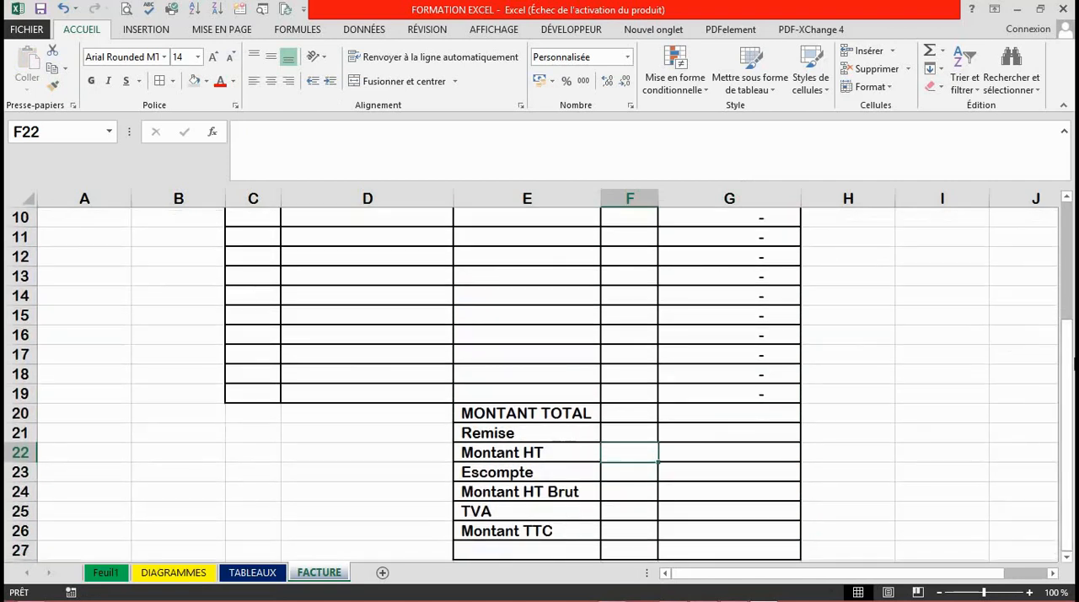
{"action": "left_click_drag", "start_coordinate": [1073, 375], "coordinate": [1073, 375]}
{"action": "left_click", "coordinate": [20, 550]}
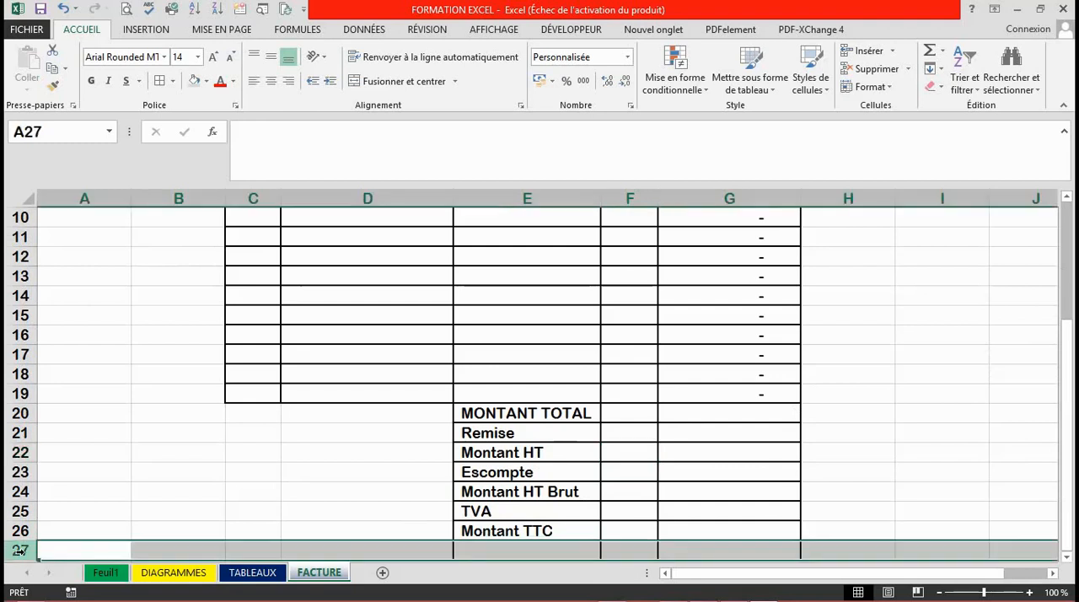
{"action": "right_click", "coordinate": [20, 550]}
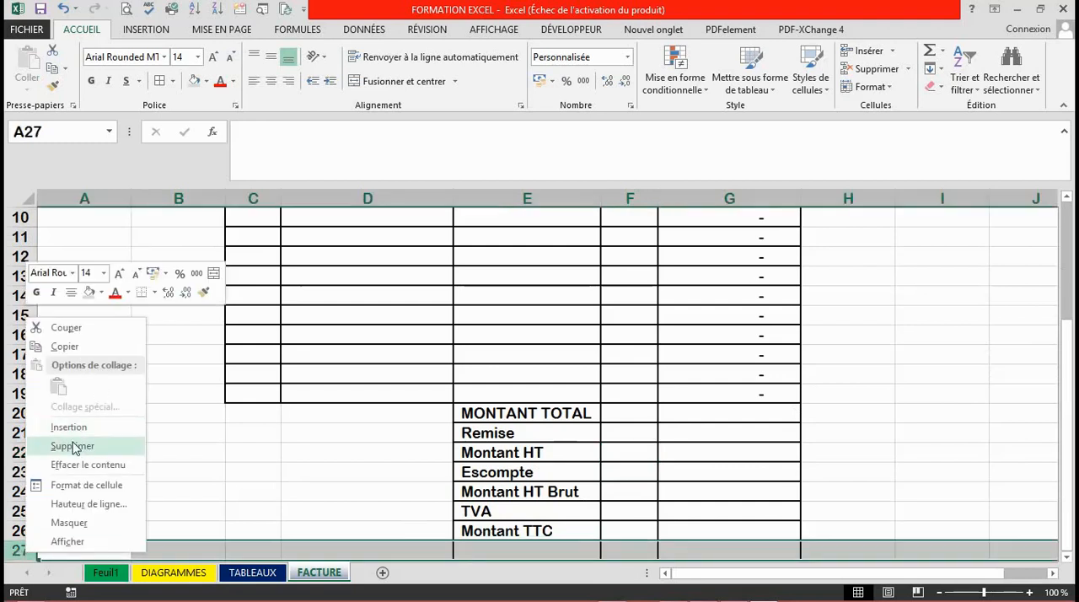
{"action": "left_click", "coordinate": [74, 446]}
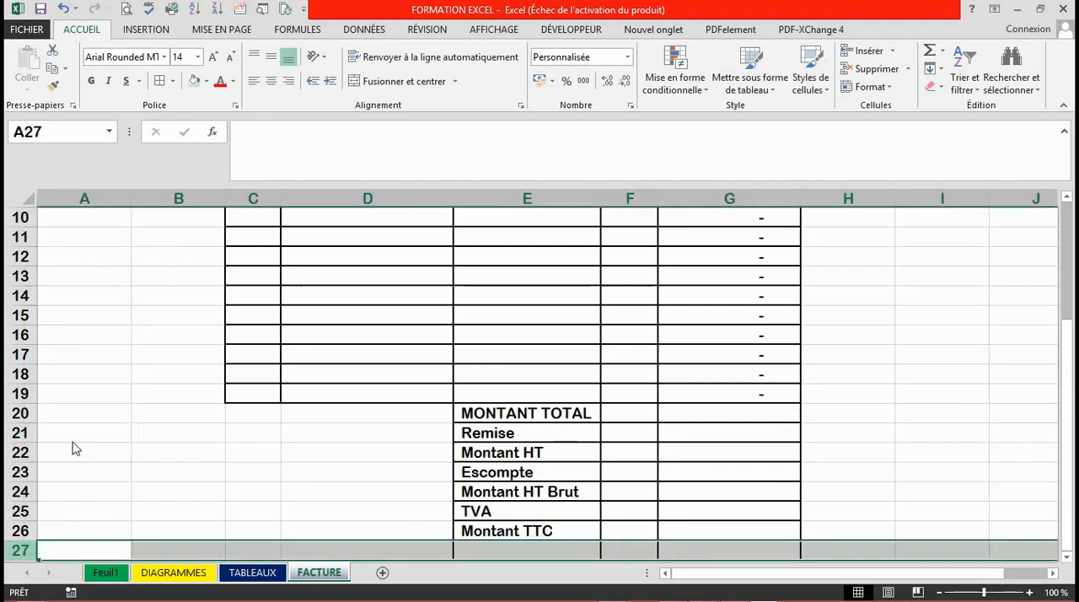
{"action": "left_click", "coordinate": [823, 317]}
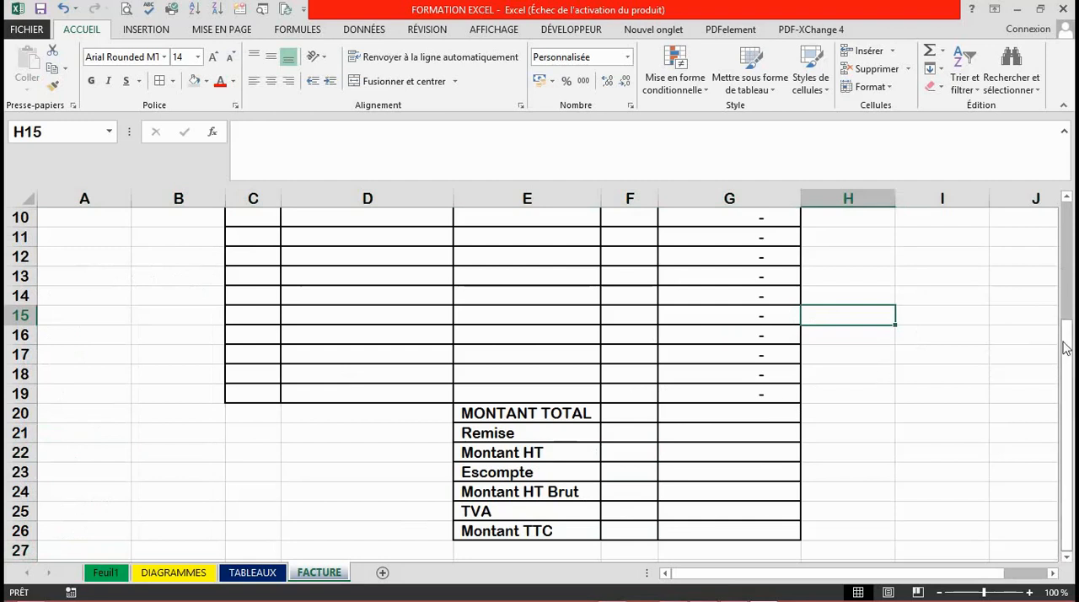
Insert a new row at row 18, above the last two rows of the item table.
{"action": "left_click_drag", "start_coordinate": [1066, 349], "coordinate": [1067, 311]}
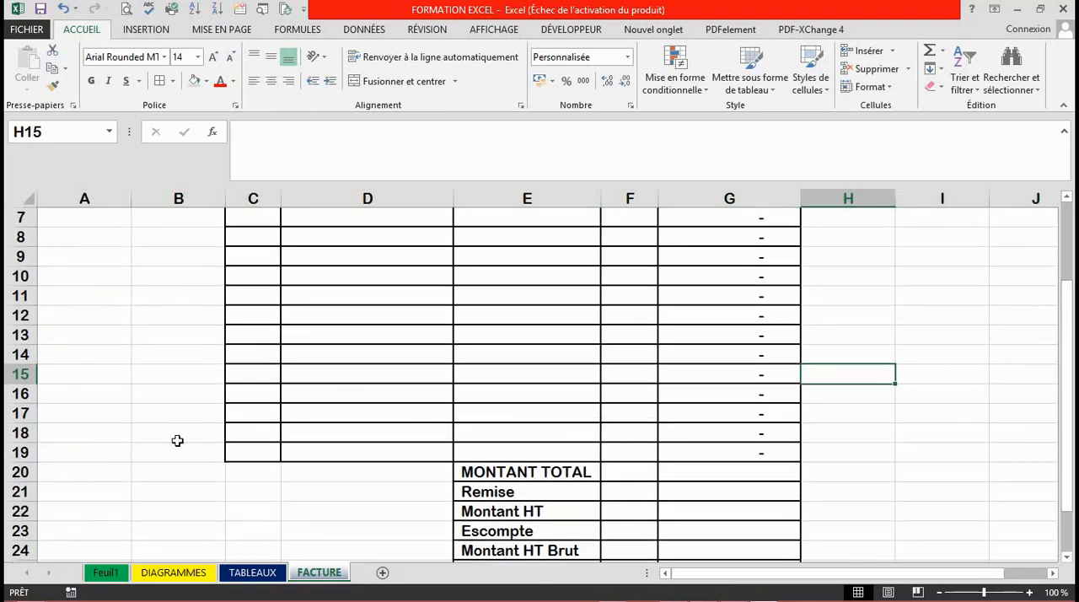
{"action": "left_click", "coordinate": [21, 432]}
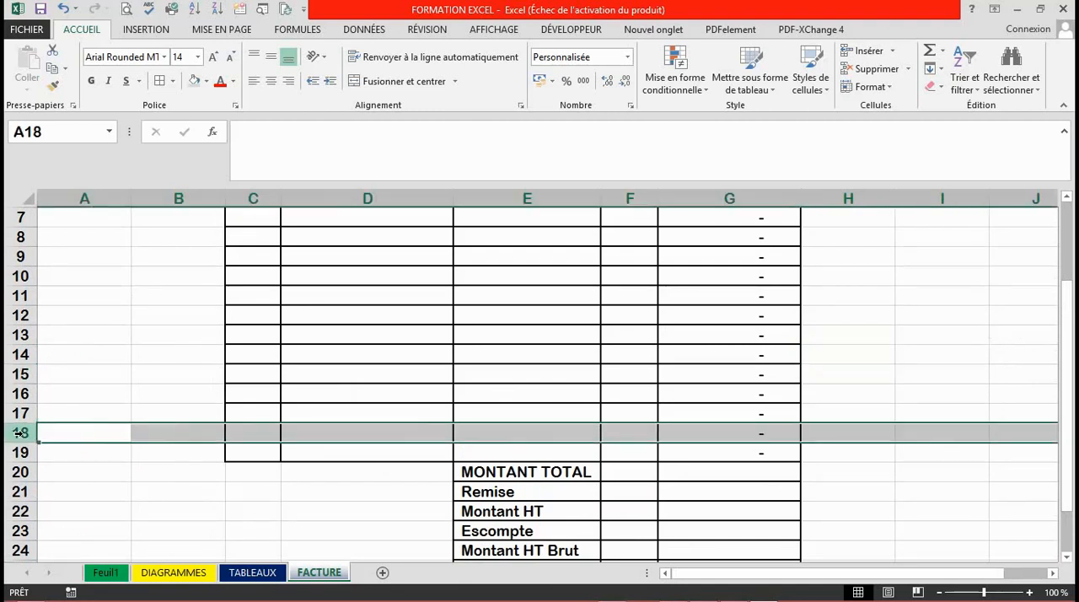
{"action": "right_click", "coordinate": [20, 433]}
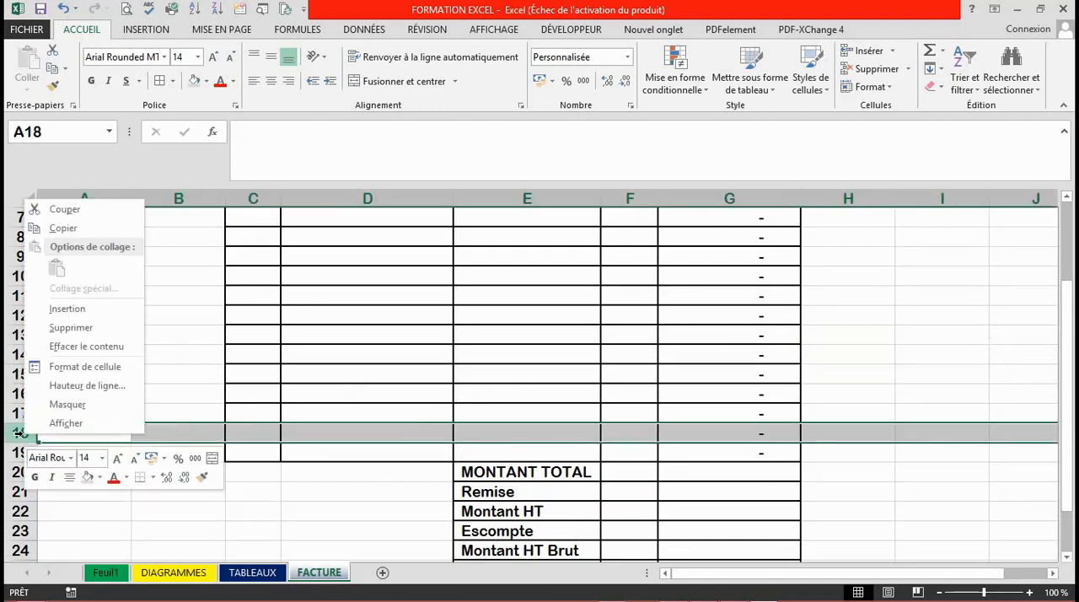
{"action": "left_click", "coordinate": [81, 313]}
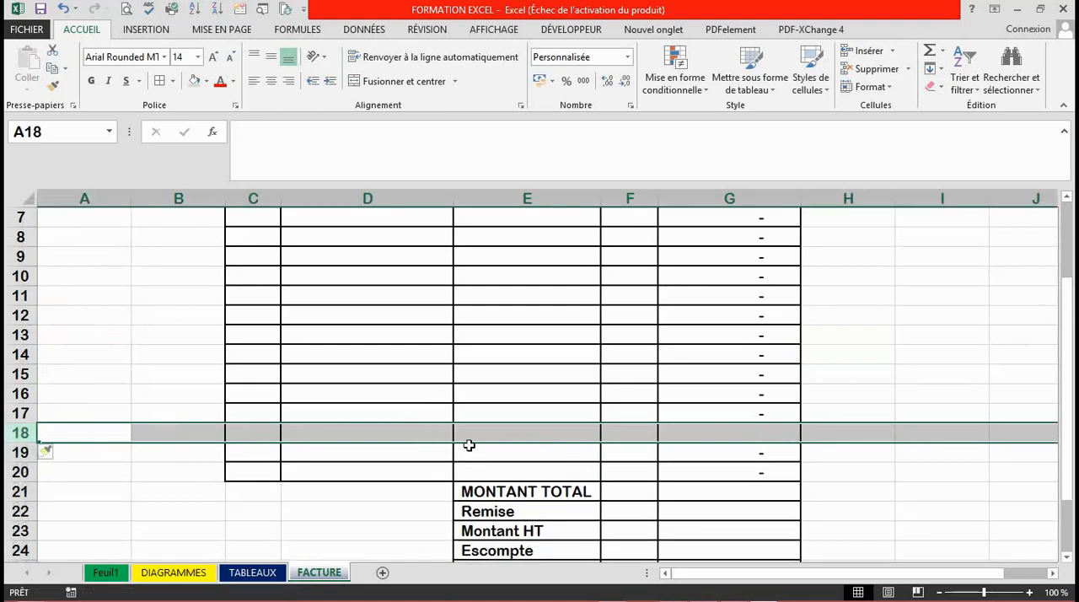
{"action": "left_click", "coordinate": [263, 464]}
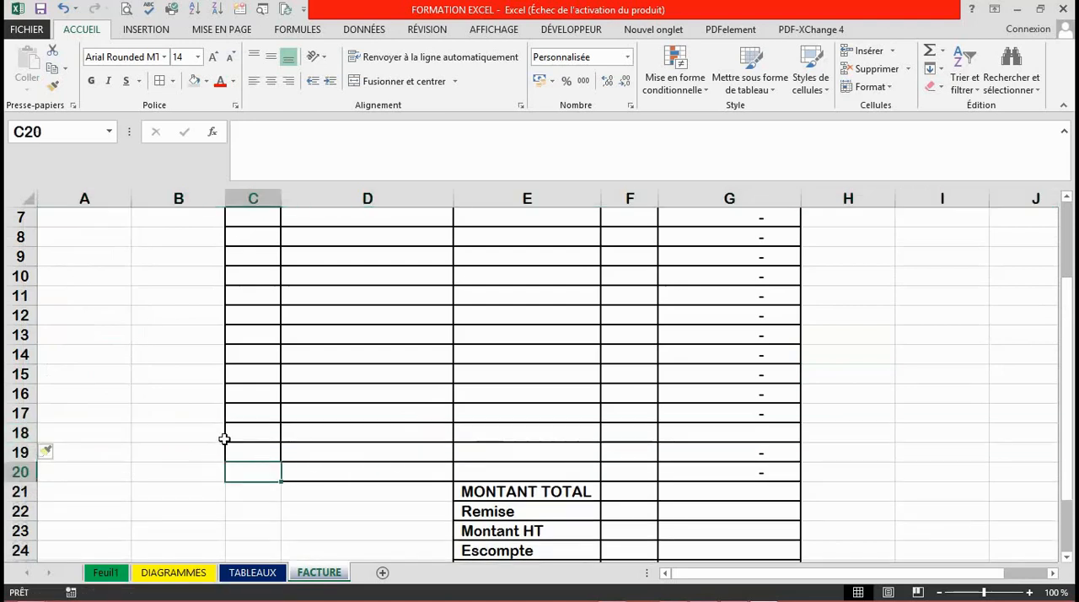
Clear all contents and formatting from B18:H19 to leave a blank gap below the item table.
{"action": "left_click_drag", "start_coordinate": [225, 435], "coordinate": [809, 458]}
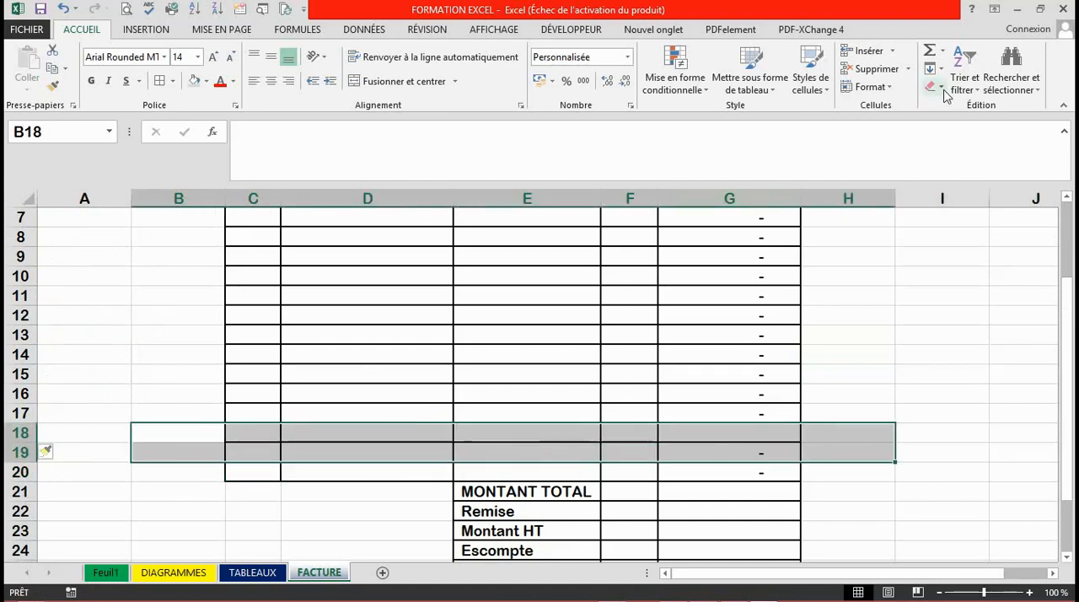
{"action": "left_click", "coordinate": [937, 87]}
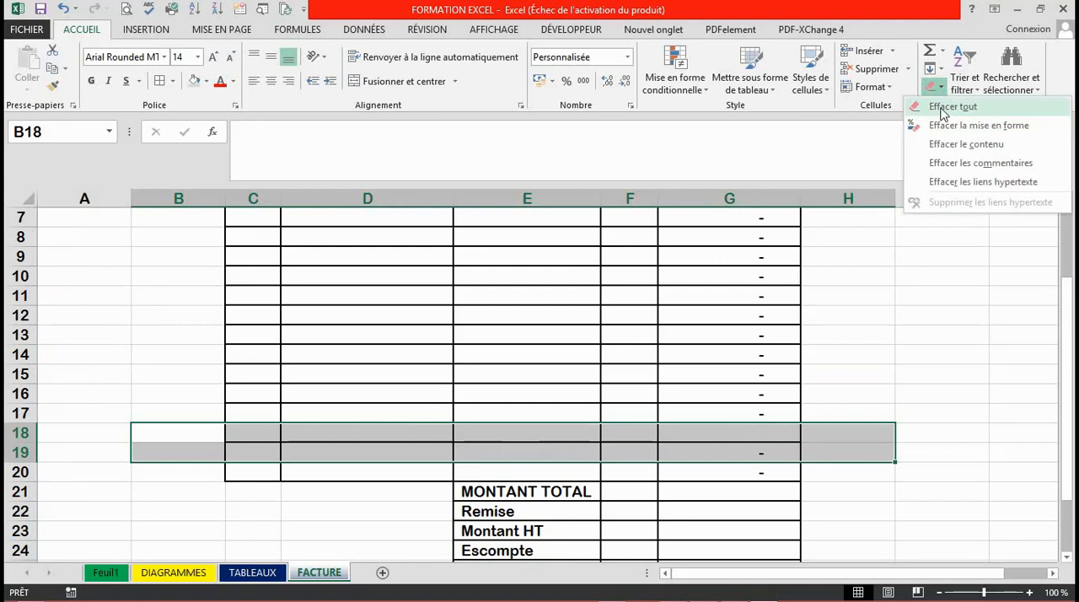
{"action": "left_click", "coordinate": [943, 115]}
{"action": "left_click", "coordinate": [860, 277]}
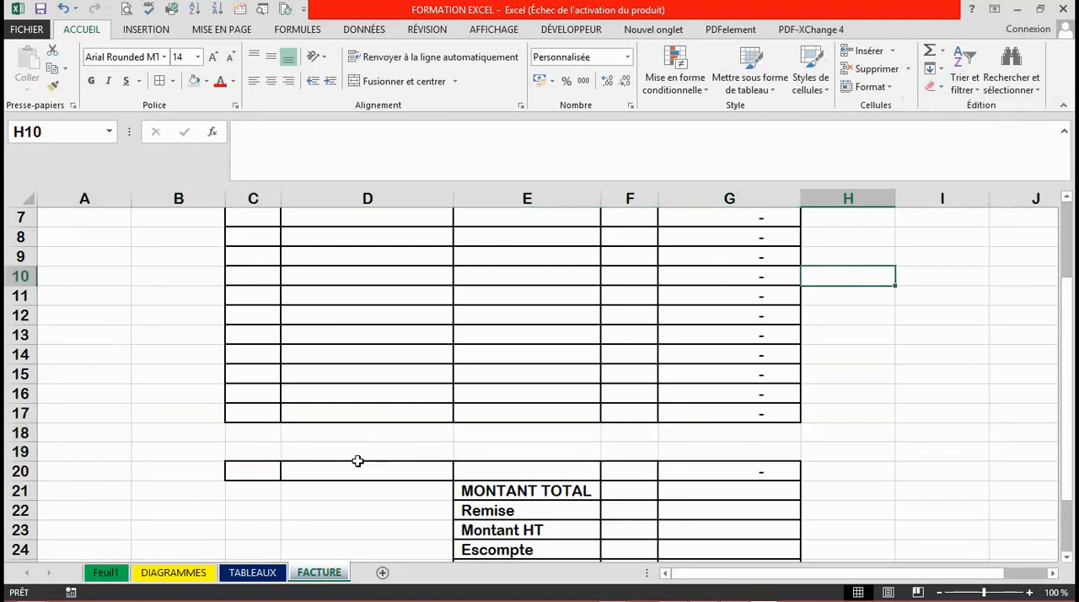
Clear everything, including borders, from cells C20:D20.
{"action": "left_click_drag", "start_coordinate": [253, 472], "coordinate": [361, 472]}
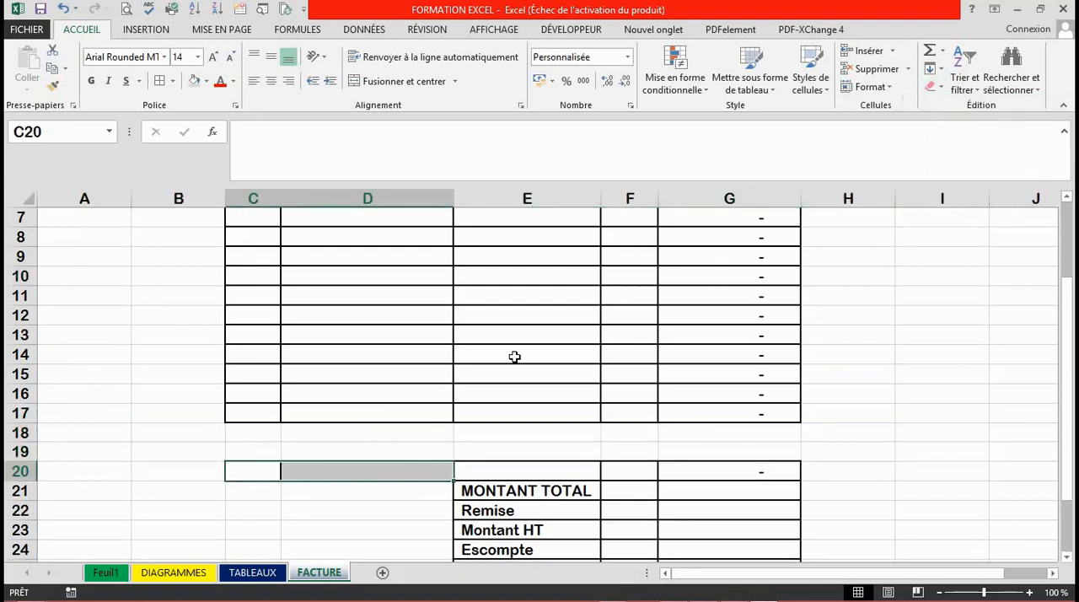
{"action": "left_click", "coordinate": [943, 88]}
{"action": "left_click", "coordinate": [948, 107]}
{"action": "left_click", "coordinate": [829, 214]}
Reduce the font size of the whole FACTURE worksheet to 10.
{"action": "left_click_drag", "start_coordinate": [1068, 321], "coordinate": [1046, 292]}
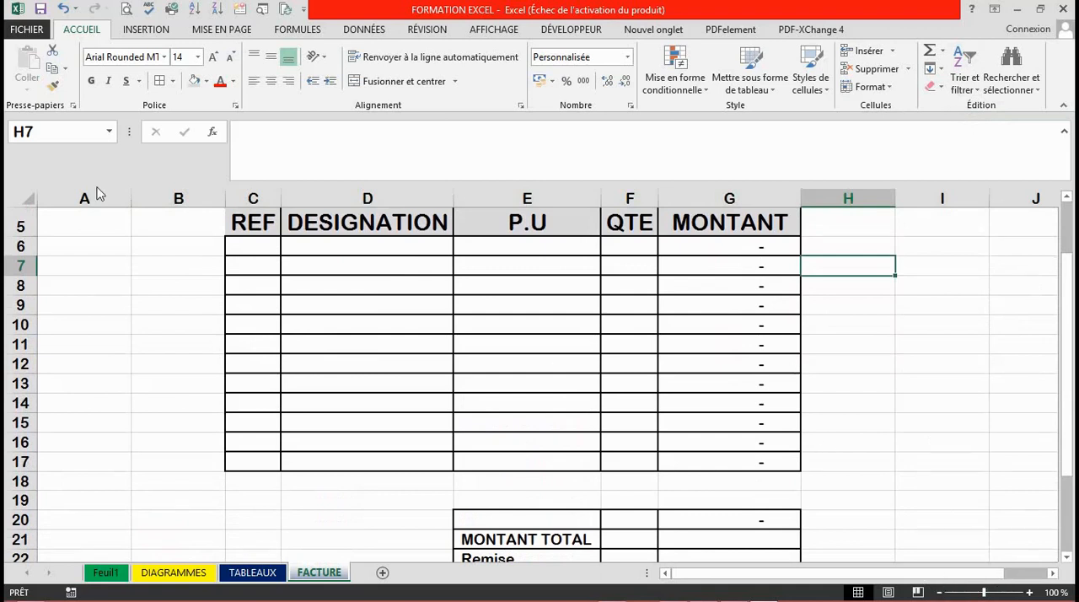
{"action": "left_click", "coordinate": [28, 199]}
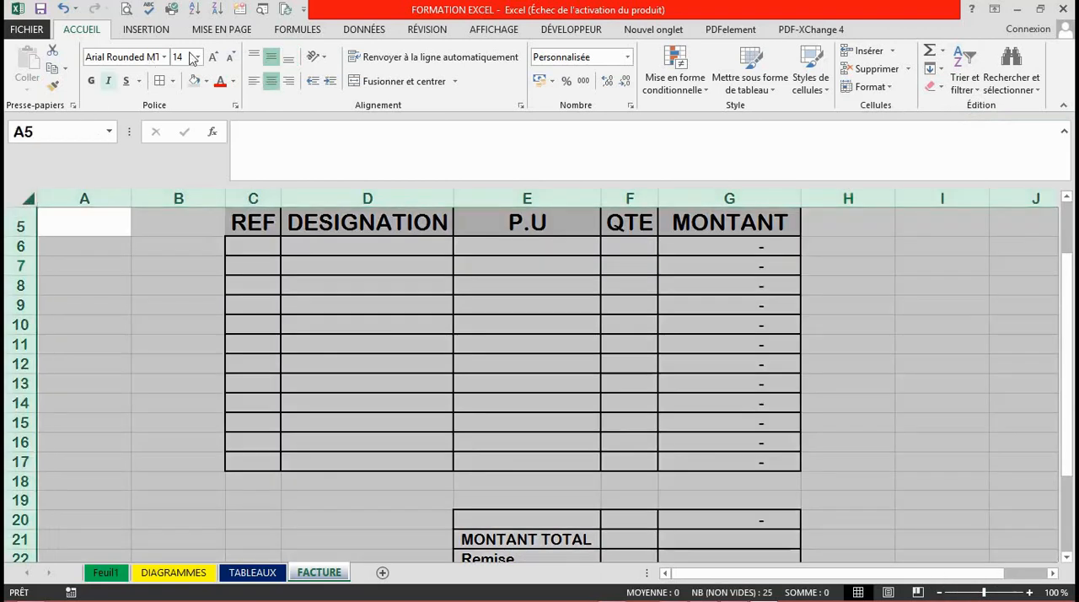
{"action": "left_click", "coordinate": [232, 59]}
{"action": "left_click", "coordinate": [232, 59]}
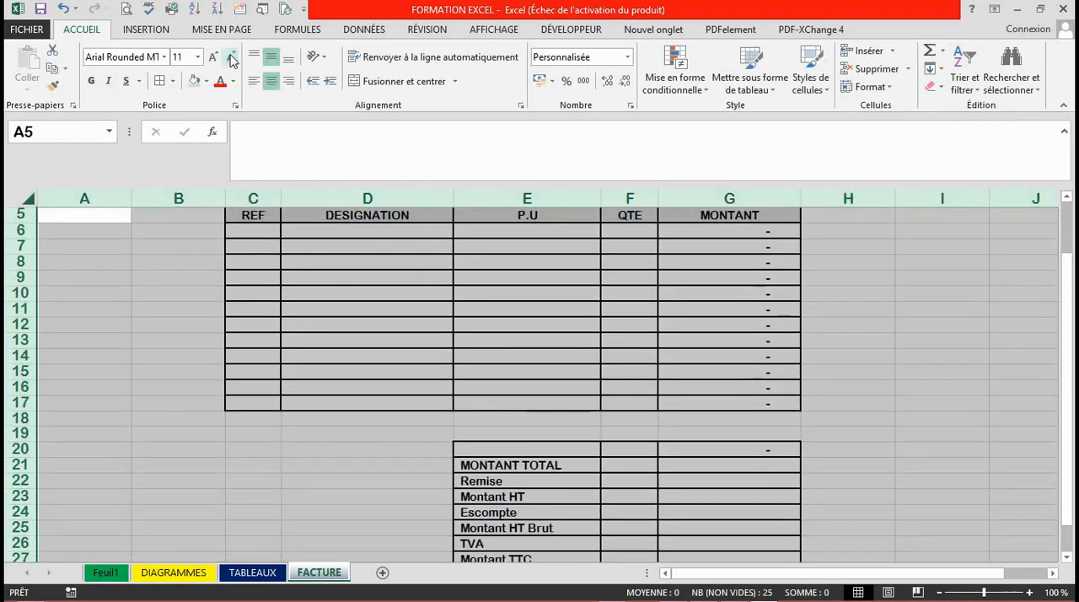
{"action": "left_click", "coordinate": [232, 60]}
{"action": "left_click", "coordinate": [332, 328]}
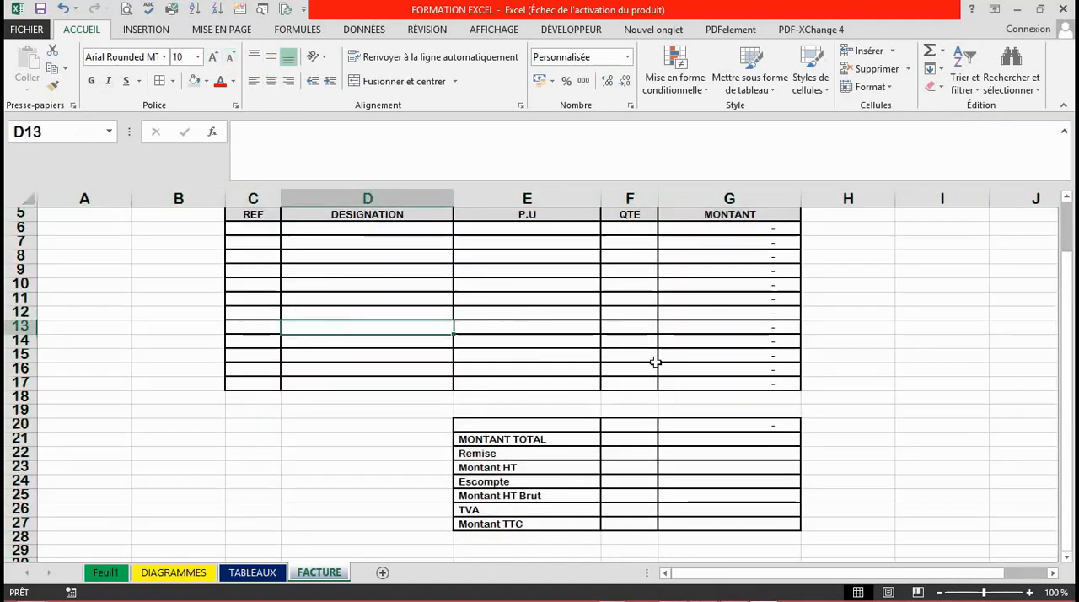
Delete three of the empty rows above the REF, DESIGNATION, P.U, QTE and MONTANT header, leaving one blank row.
{"action": "left_click_drag", "start_coordinate": [1069, 346], "coordinate": [1070, 292]}
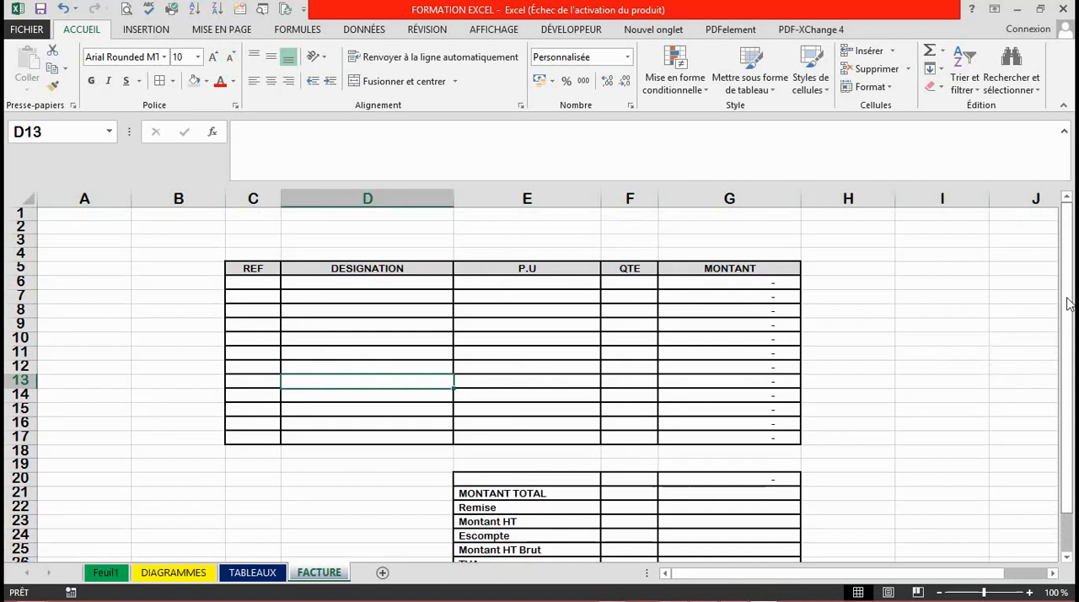
{"action": "left_click", "coordinate": [1070, 304]}
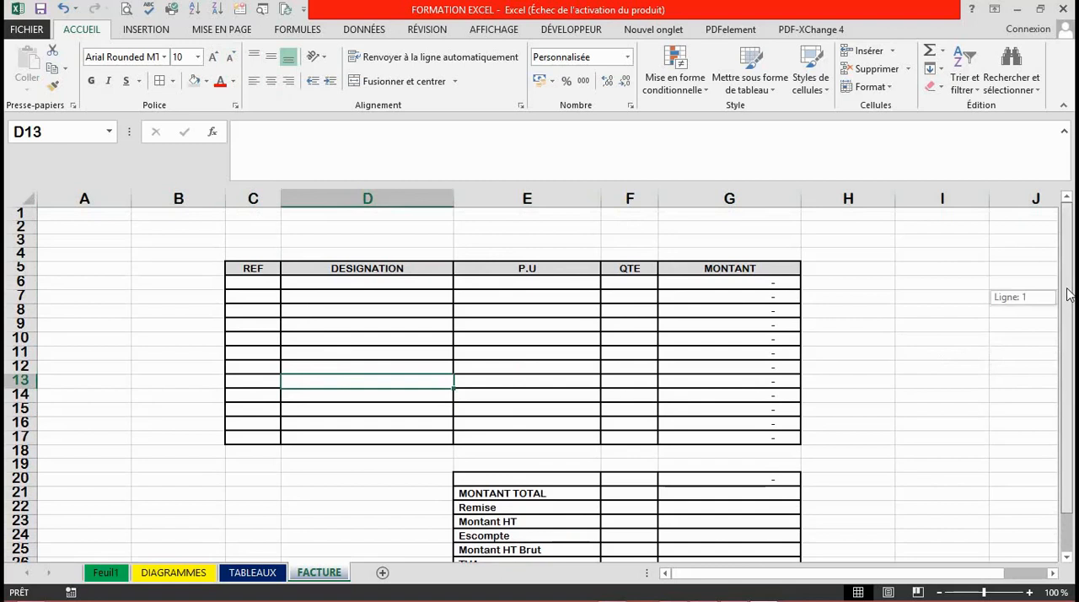
{"action": "left_click", "coordinate": [24, 212]}
{"action": "right_click", "coordinate": [26, 213]}
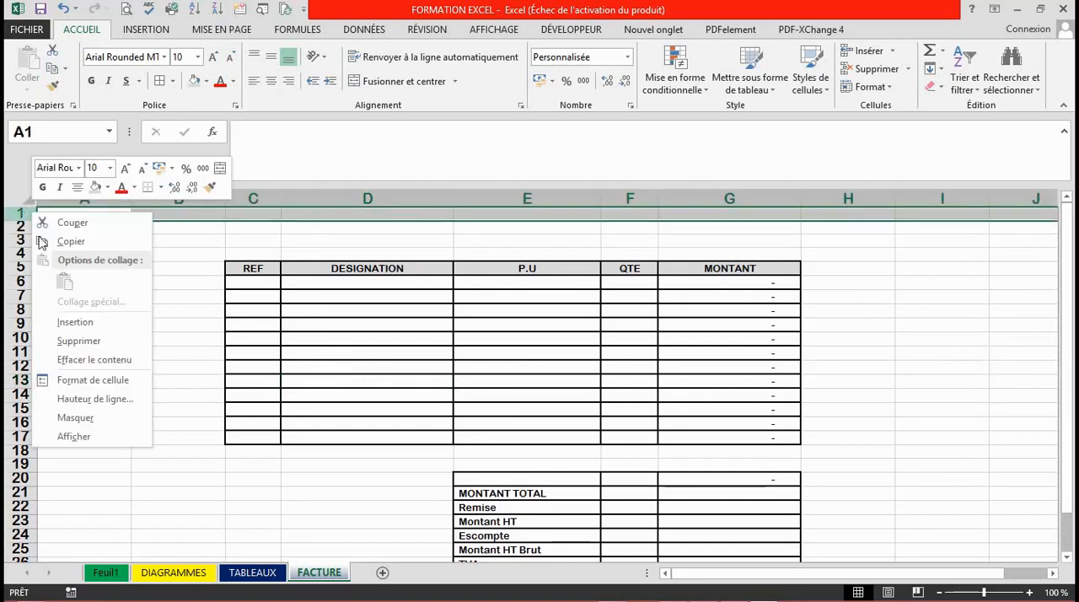
{"action": "left_click", "coordinate": [77, 341]}
{"action": "key", "text": "ctrl+minus"}
{"action": "key", "text": "ctrl+minus"}
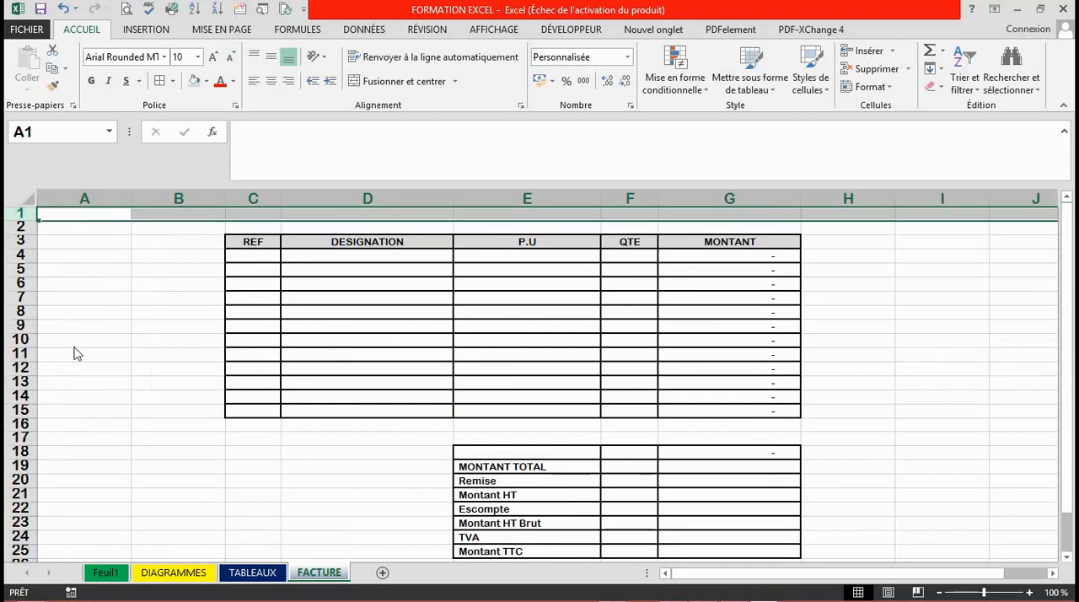
{"action": "left_click", "coordinate": [345, 483]}
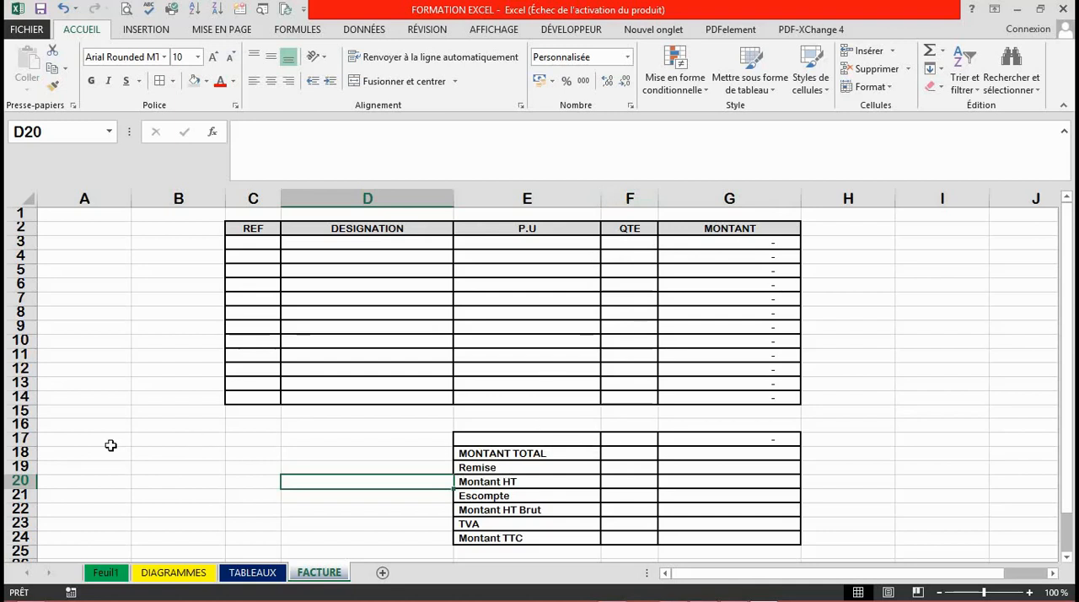
Delete row 17, the leftover unlabelled bordered row directly above MONTANT TOTAL.
{"action": "left_click", "coordinate": [20, 425]}
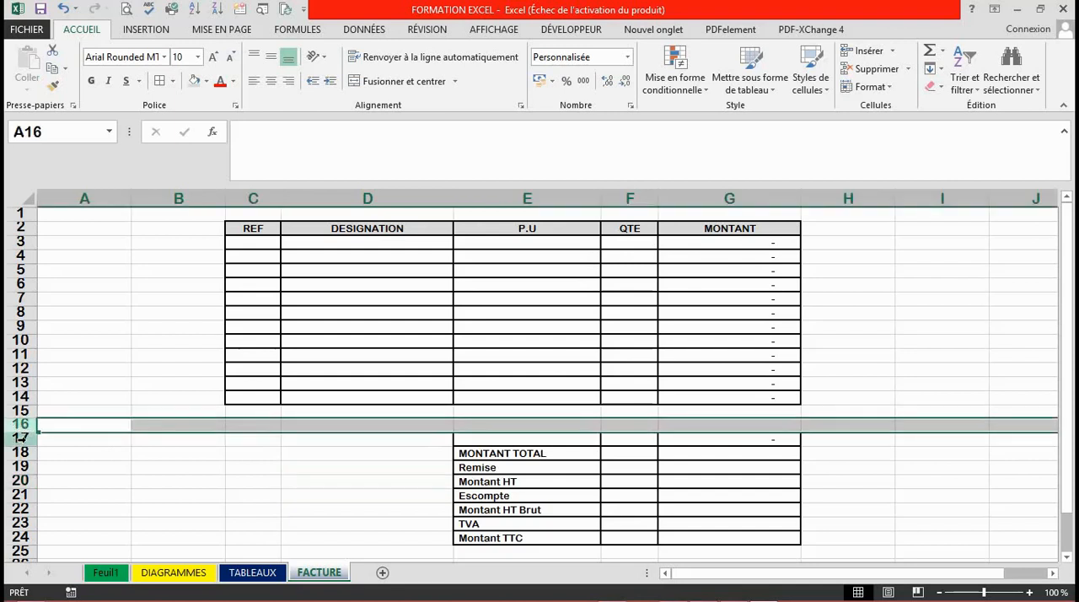
{"action": "left_click", "coordinate": [20, 439]}
{"action": "right_click", "coordinate": [21, 440]}
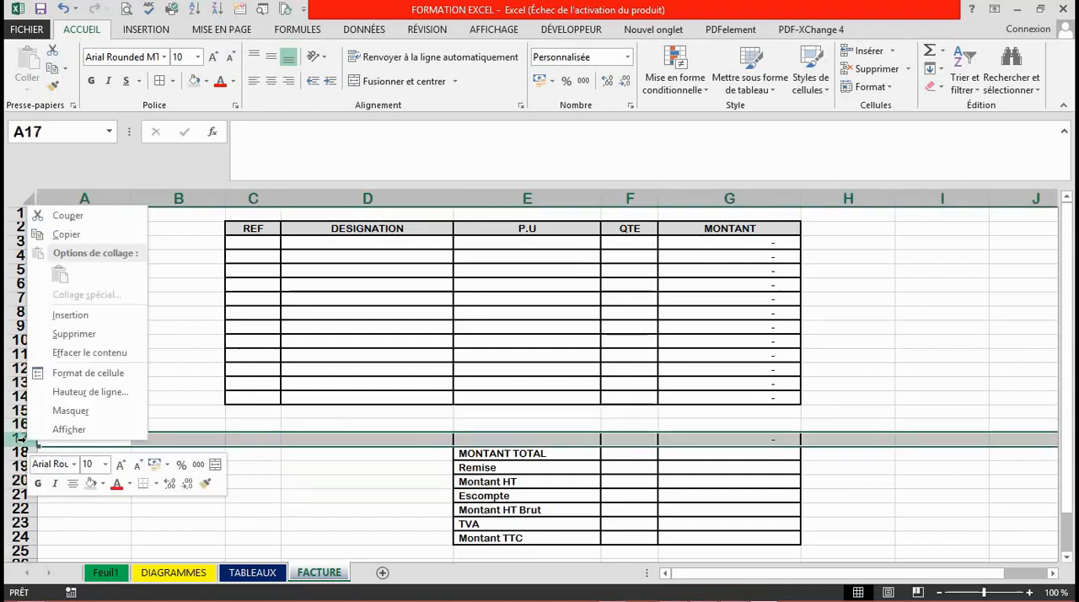
{"action": "left_click", "coordinate": [91, 336]}
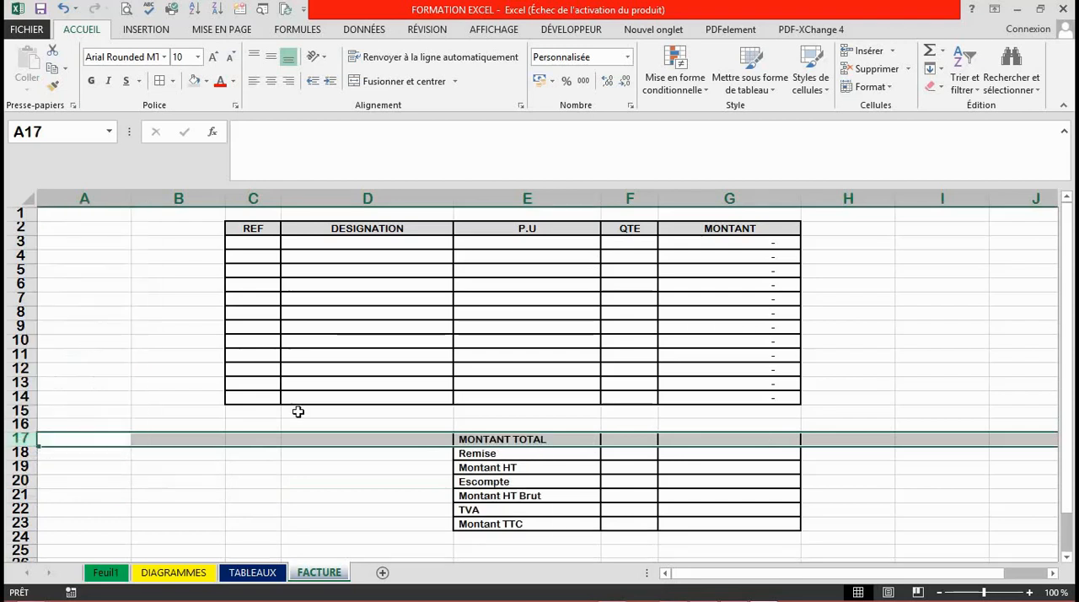
{"action": "left_click", "coordinate": [404, 550]}
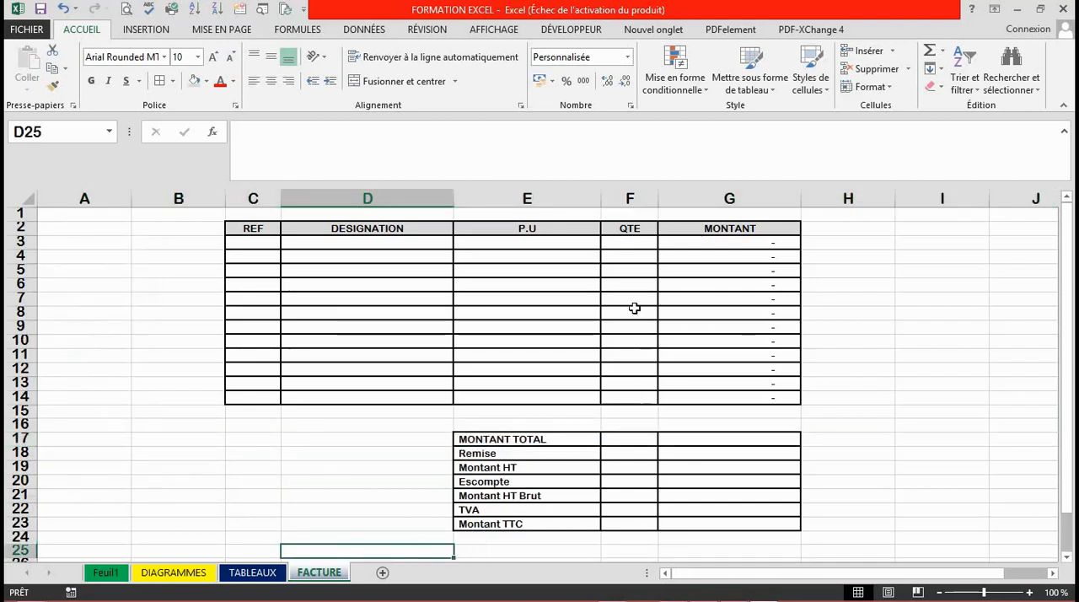
Enter a sample unit price of 3000 in E4 and a quantity of 2 in F4.
{"action": "left_click", "coordinate": [538, 252]}
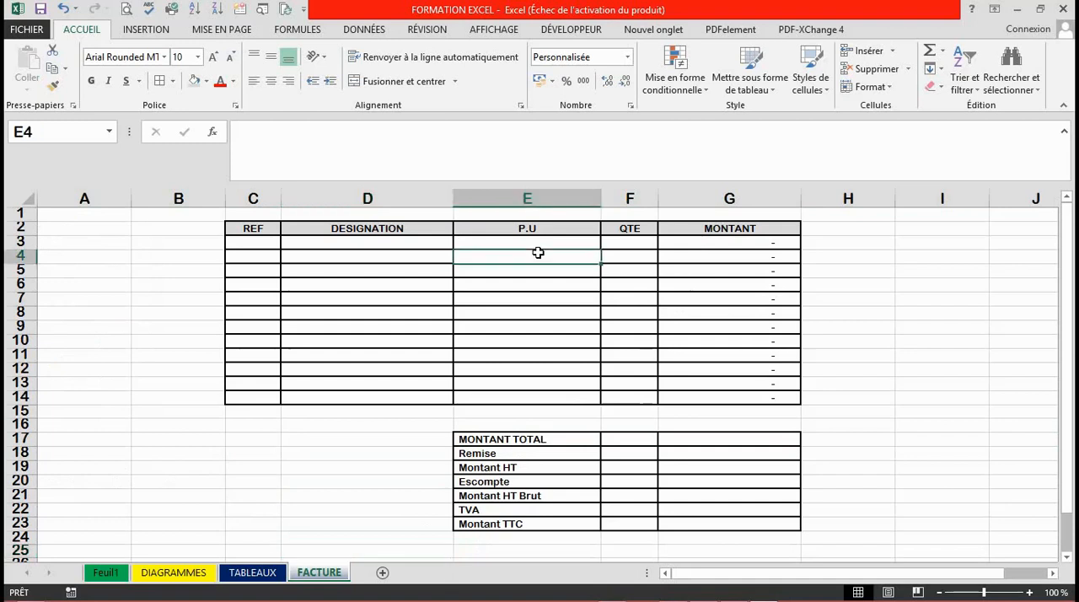
{"action": "type", "text": "3000"}
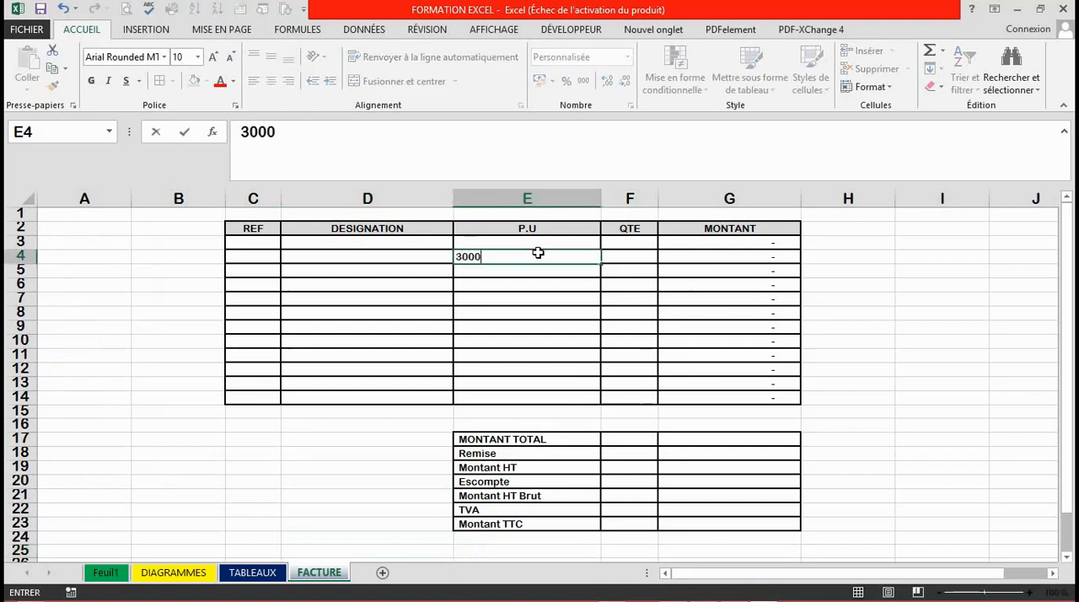
{"action": "key", "text": "Tab"}
{"action": "type", "text": "2"}
{"action": "key", "text": "Return"}
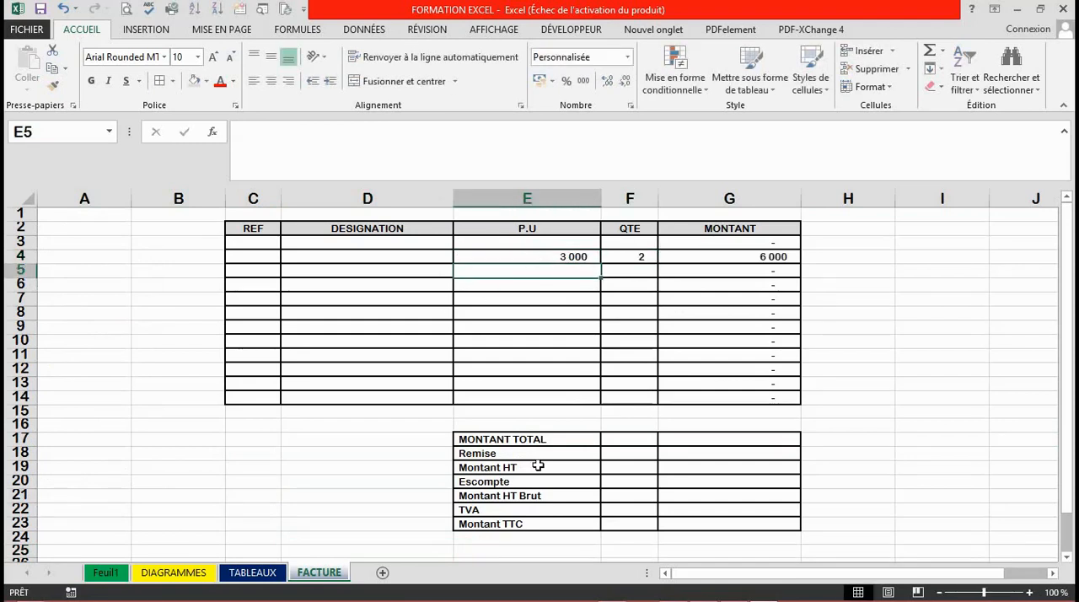
Try to build the MONTANT TOTAL formula in G17 by adding cells one by one, starting with =G3+G4+.
{"action": "left_click", "coordinate": [698, 448]}
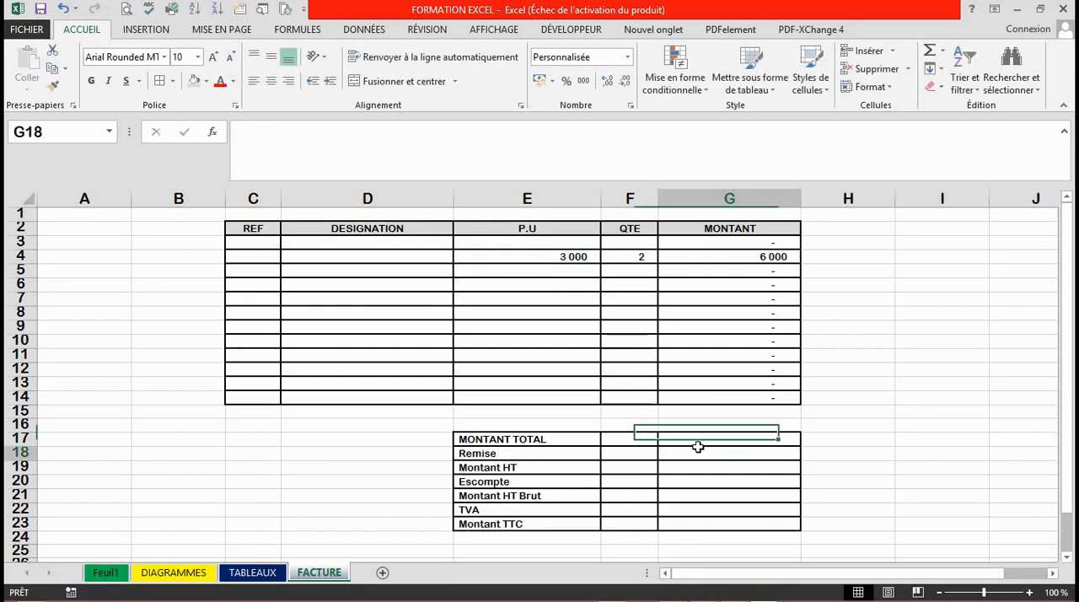
{"action": "left_click", "coordinate": [748, 438]}
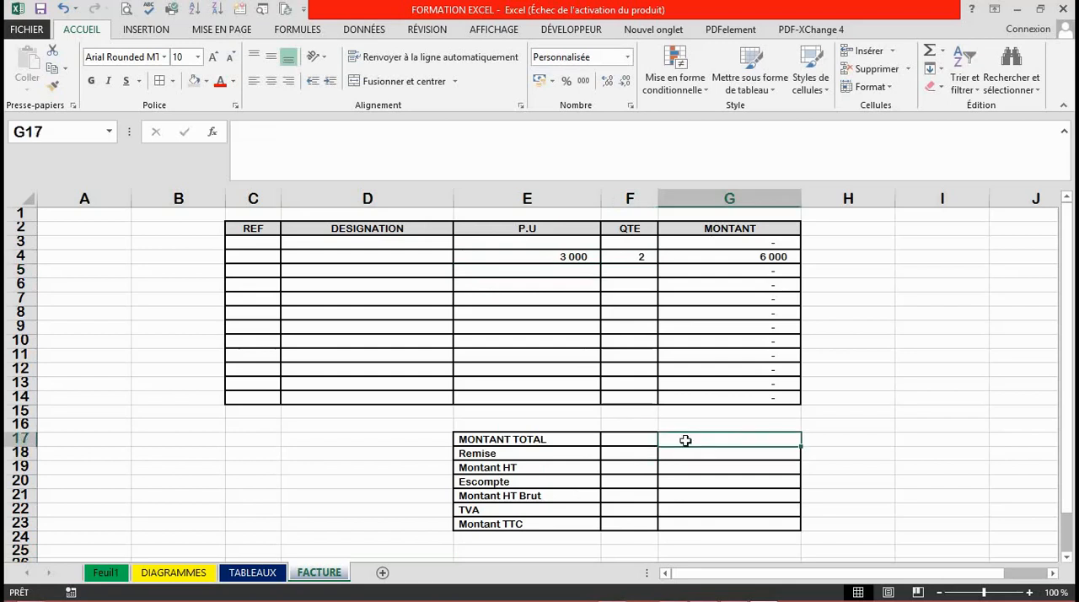
{"action": "left_click", "coordinate": [777, 455]}
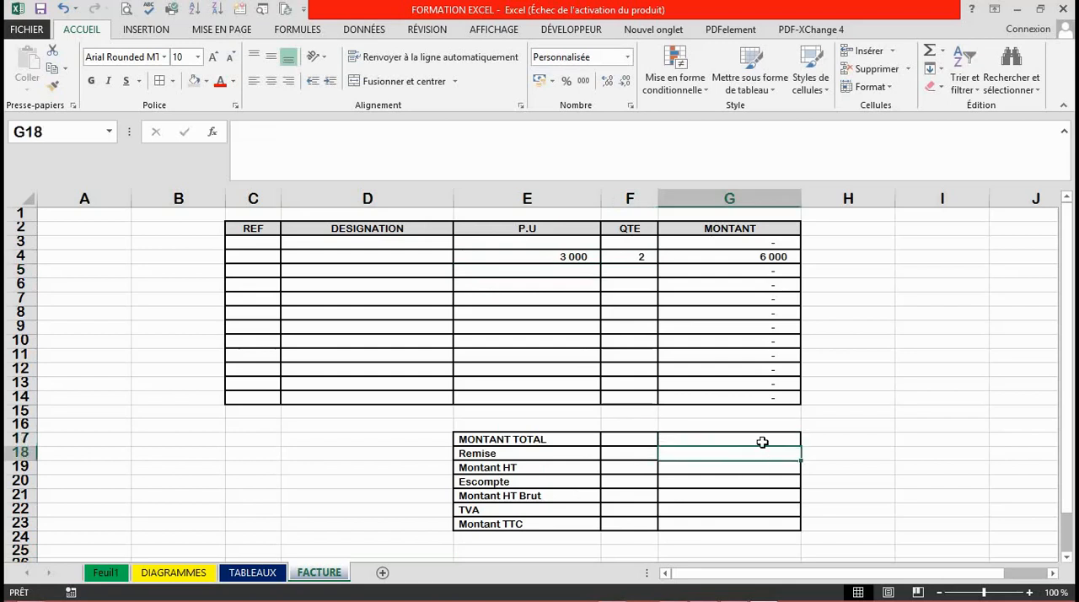
{"action": "left_click", "coordinate": [763, 442]}
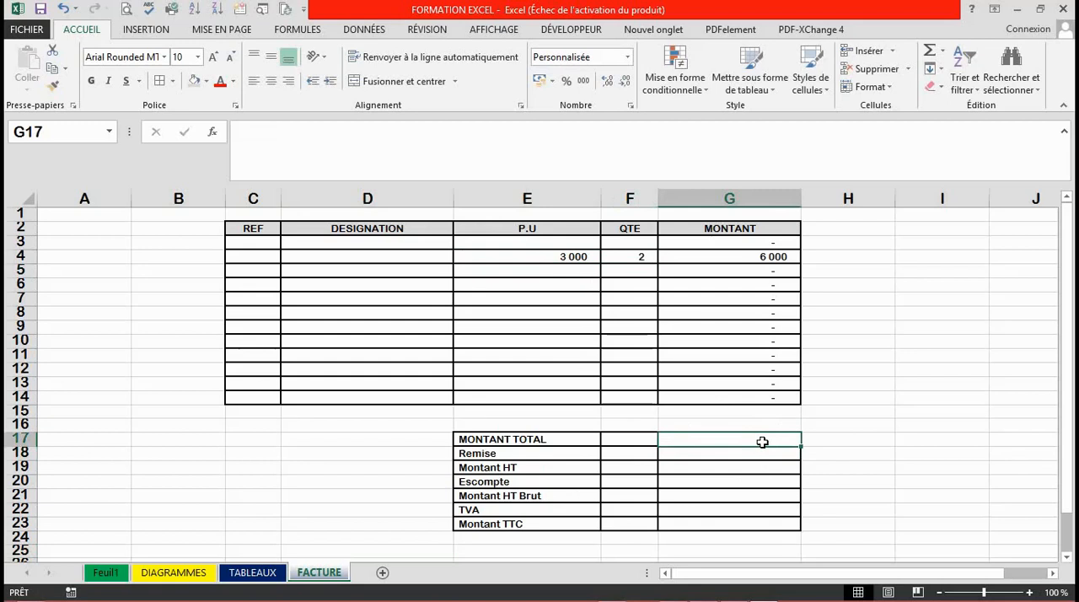
{"action": "type", "text": "="}
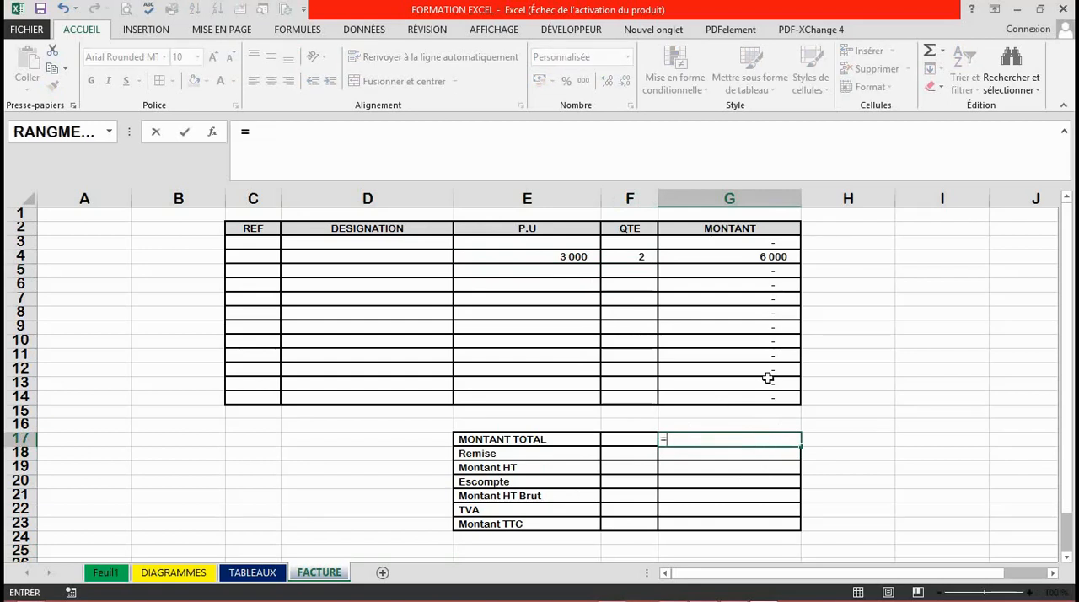
{"action": "left_click", "coordinate": [760, 247]}
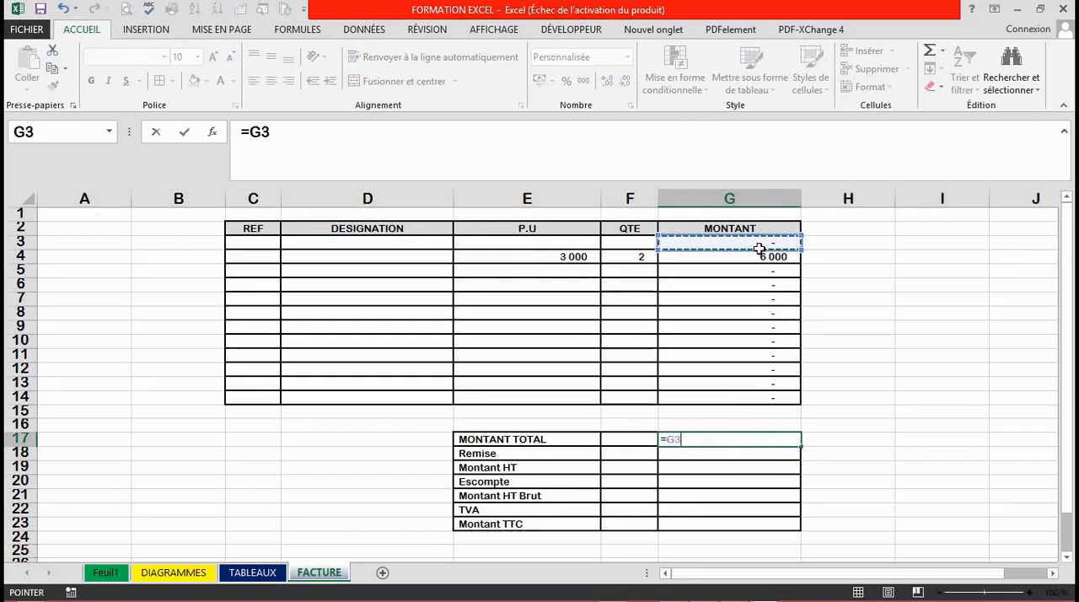
{"action": "type", "text": "+"}
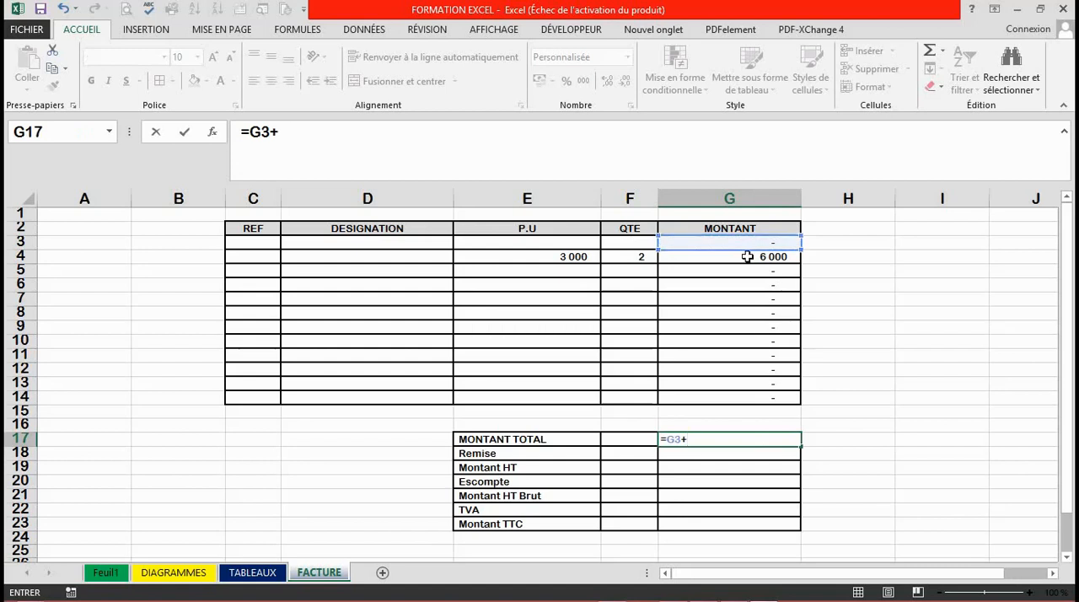
{"action": "left_click", "coordinate": [746, 258]}
{"action": "type", "text": "+"}
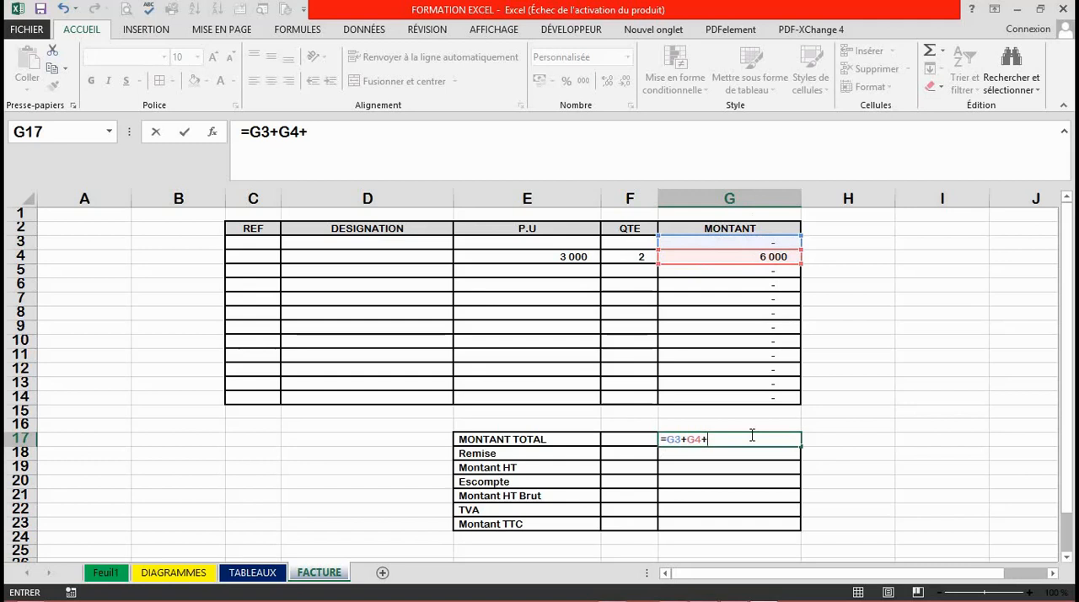
Discard the unfinished cell-by-cell addition formula in G17, leaving the cell empty.
{"action": "key", "text": "BackSpace"}
{"action": "key", "text": "BackSpace"}
{"action": "key", "text": "BackSpace"}
{"action": "key", "text": "BackSpace"}
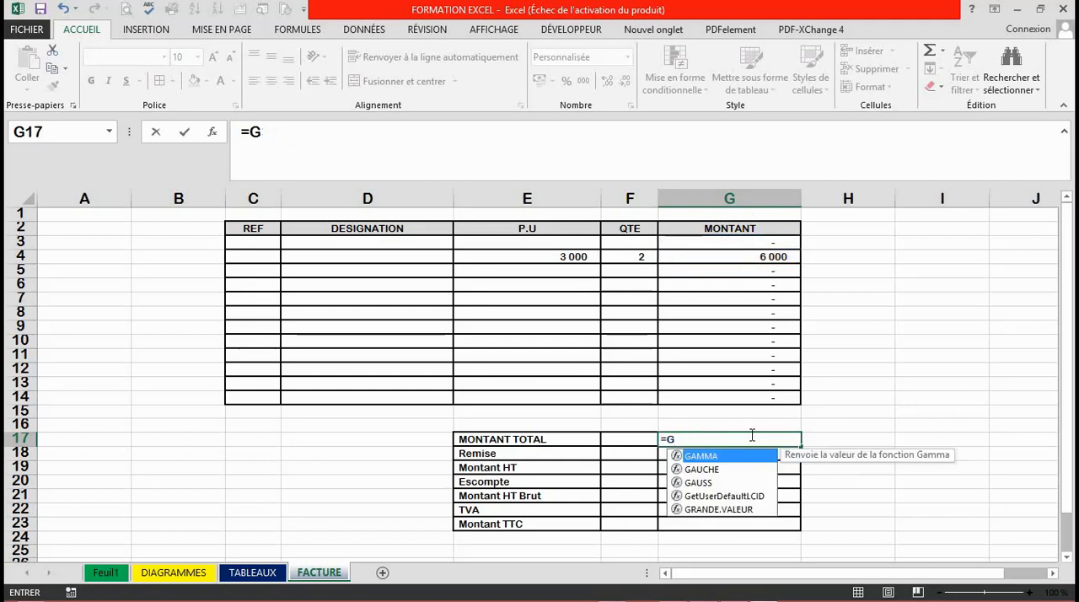
{"action": "key", "text": "BackSpace"}
{"action": "key", "text": "Escape"}
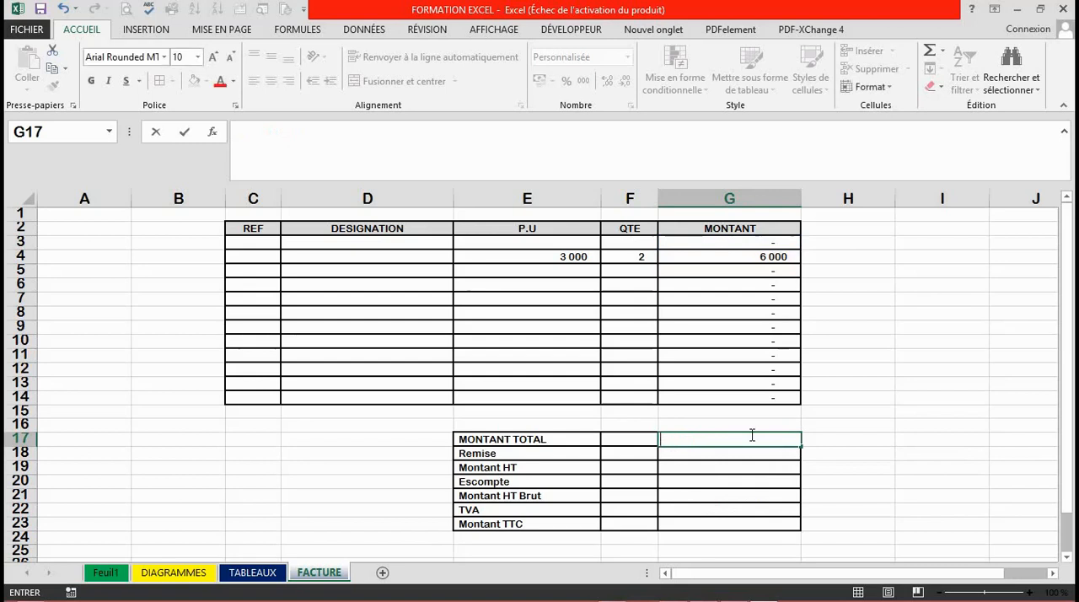
{"action": "key", "text": "Return"}
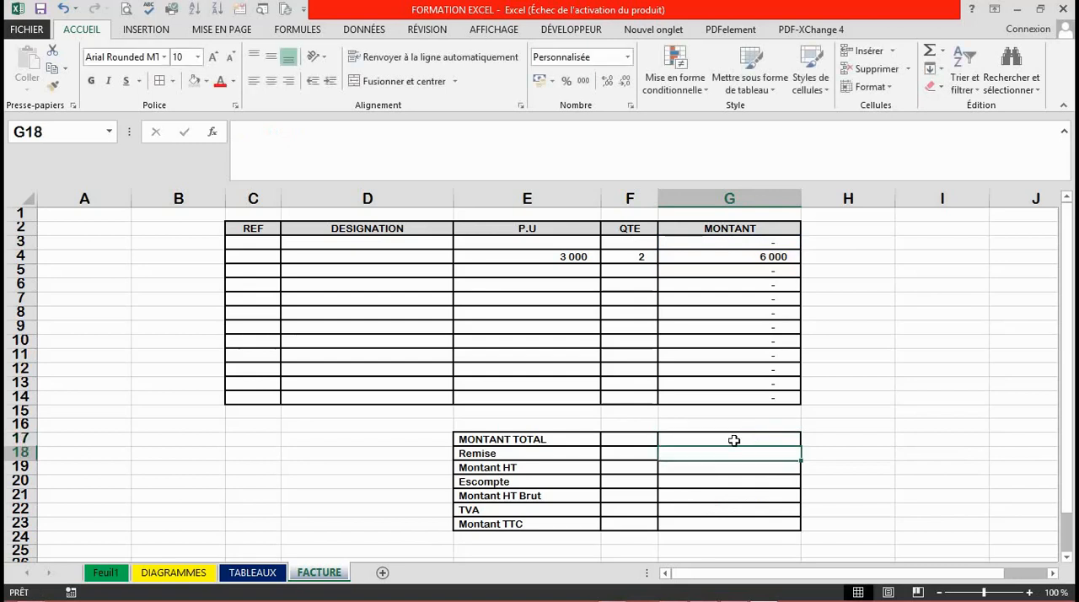
Enter the formula =SOMME(G3:G14) in G17 to calculate MONTANT TOTAL from the MONTANT column.
{"action": "left_click", "coordinate": [735, 440]}
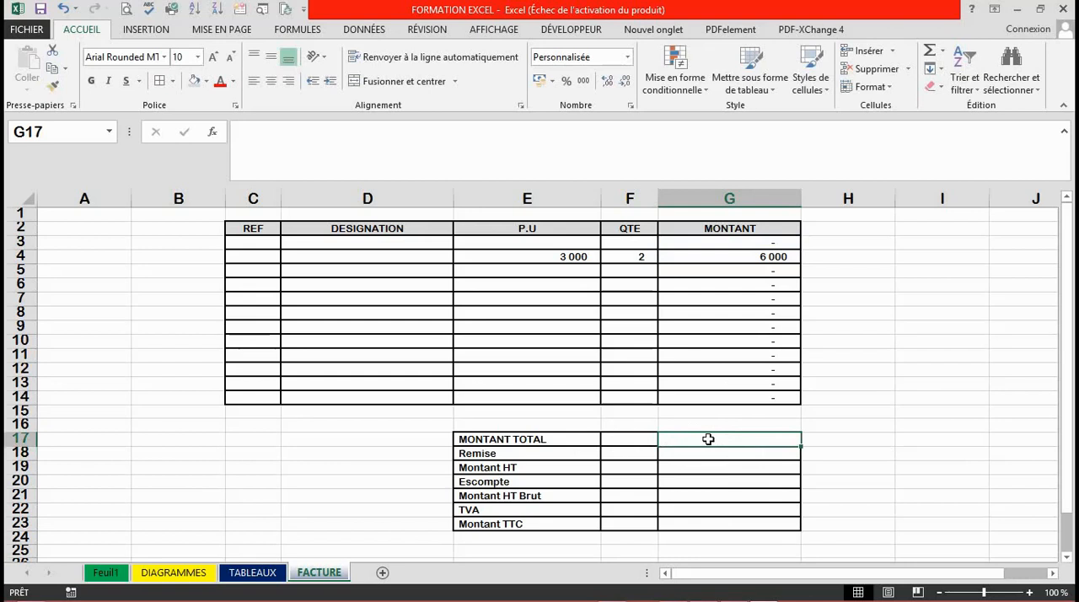
{"action": "type", "text": "="}
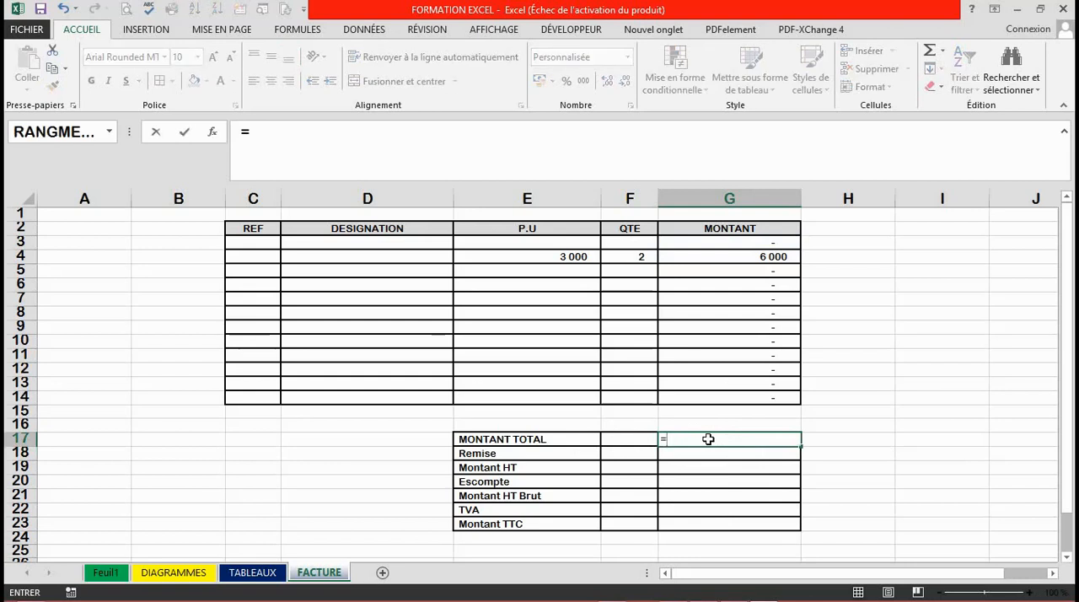
{"action": "type", "text": "SOM"}
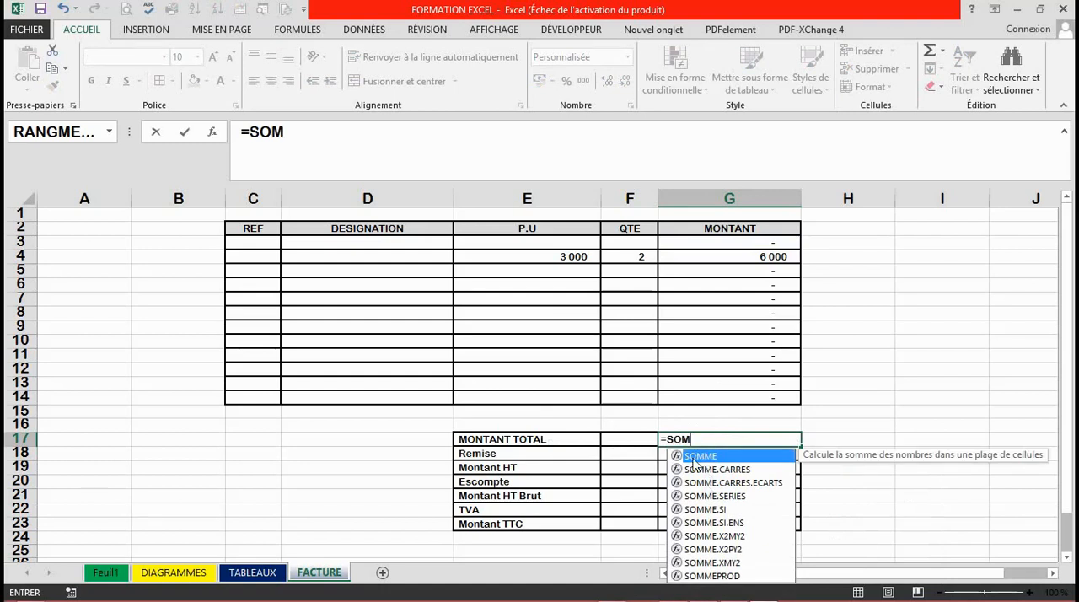
{"action": "double_click", "coordinate": [700, 456]}
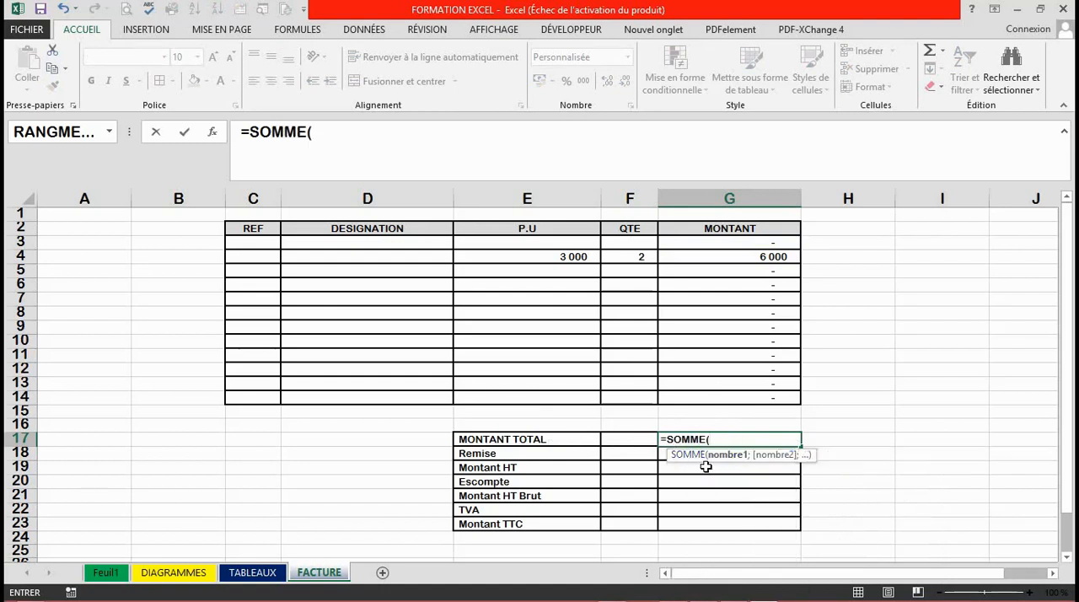
{"action": "left_click", "coordinate": [750, 243]}
{"action": "left_click_drag", "start_coordinate": [750, 243], "coordinate": [762, 395]}
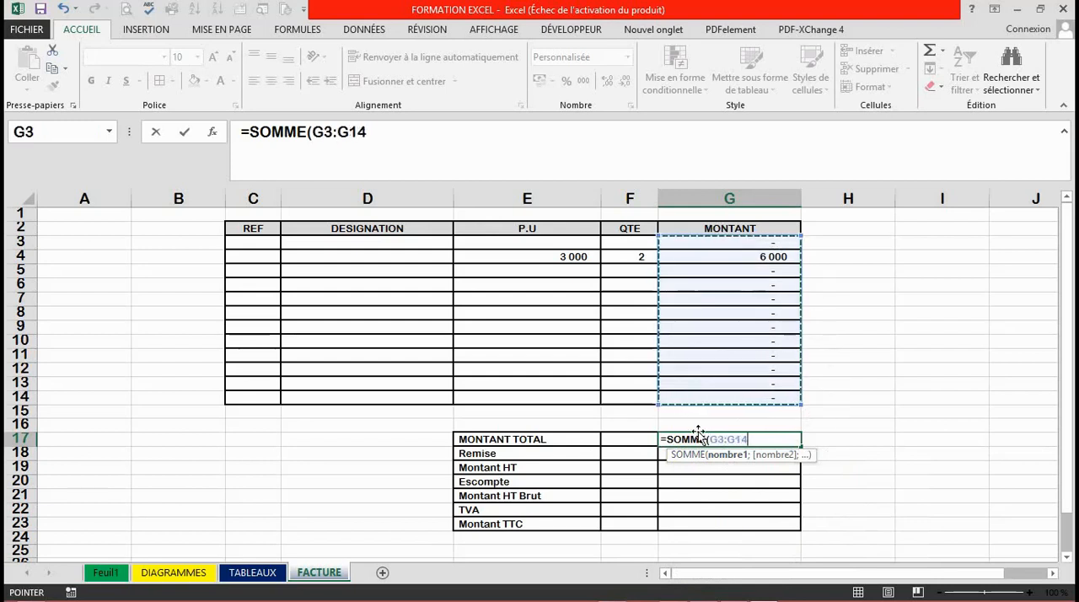
{"action": "type", "text": ")"}
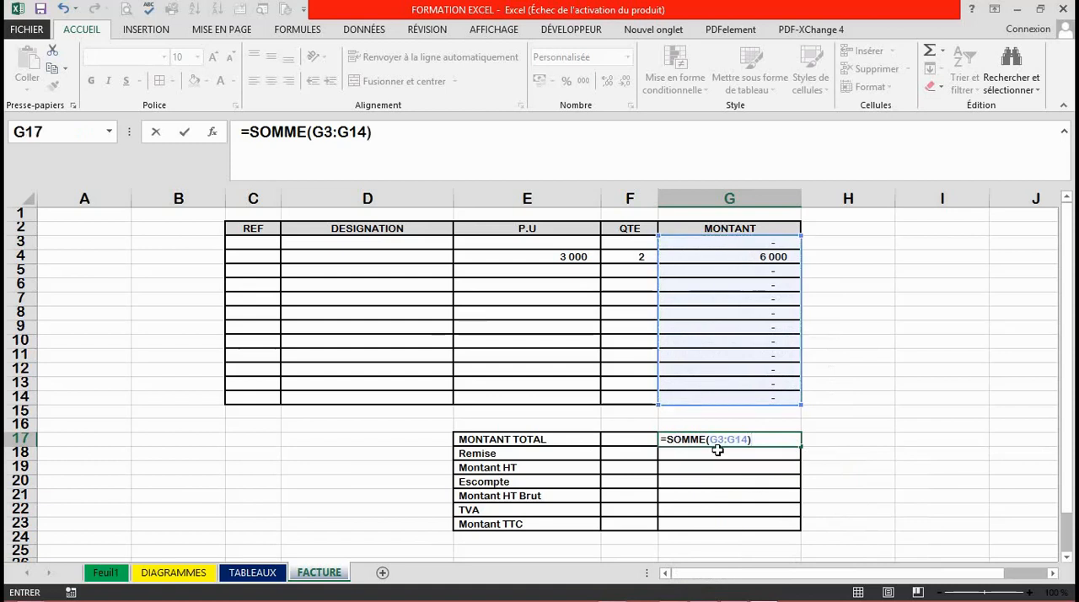
{"action": "key", "text": "Return"}
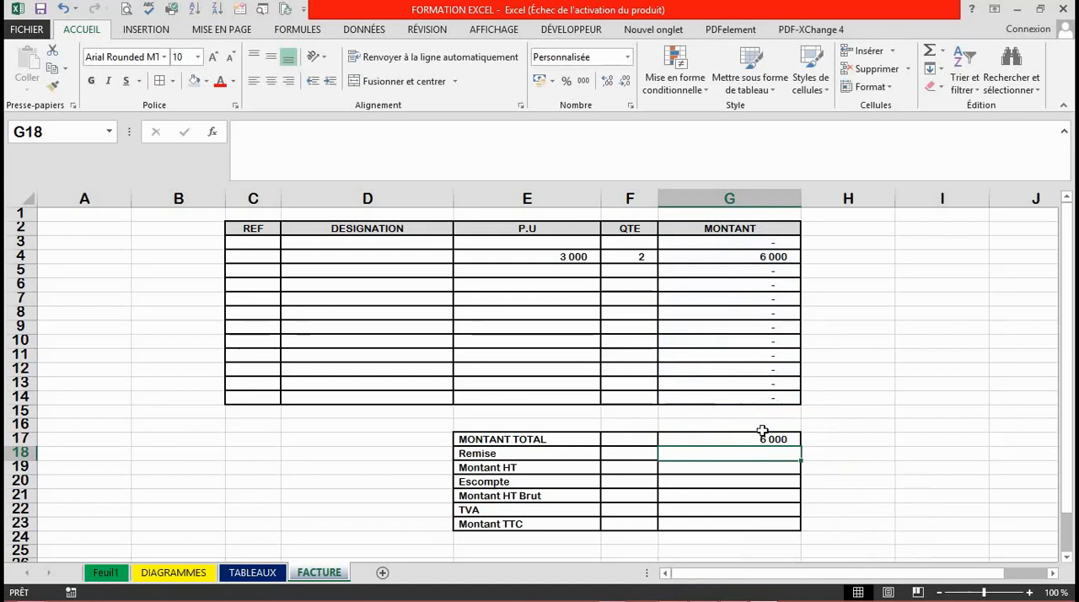
Enter a second sample item with a unit price of 2000 in E5 and a quantity of 90 in F5.
{"action": "left_click", "coordinate": [588, 272]}
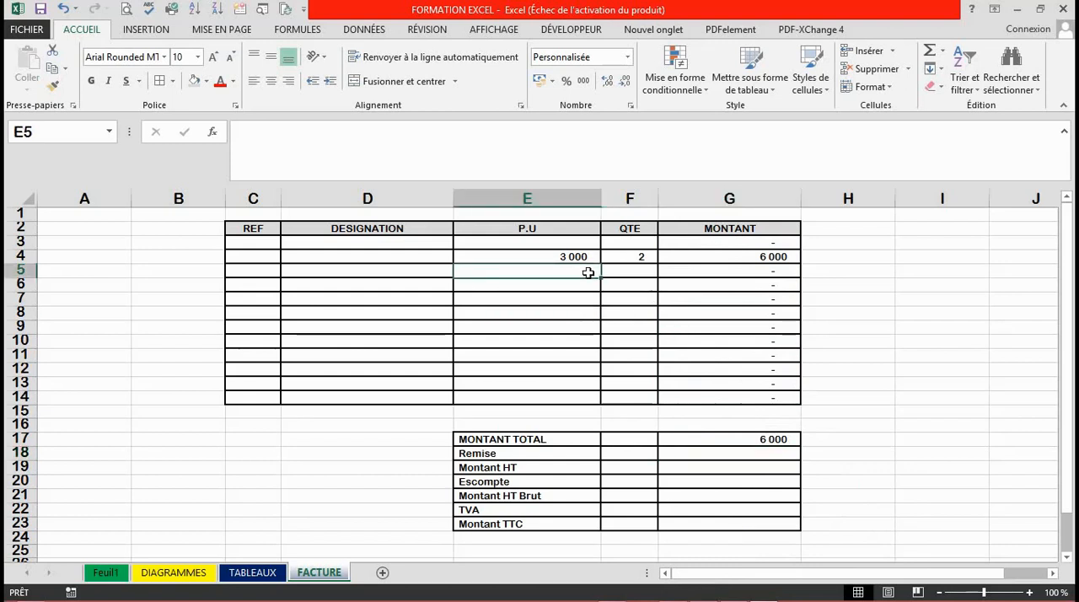
{"action": "type", "text": "2000"}
{"action": "key", "text": "Tab"}
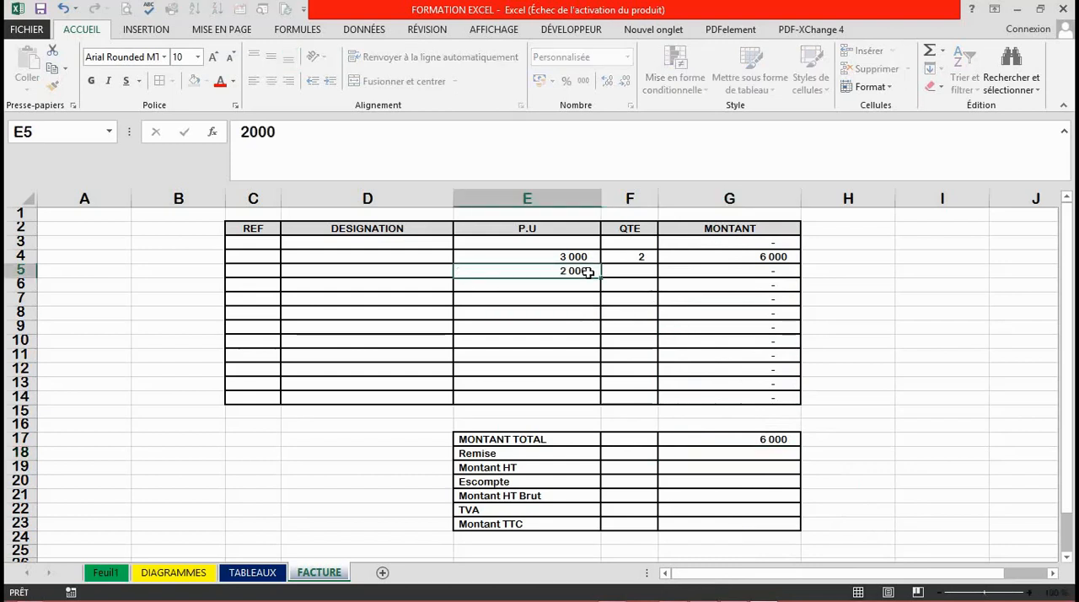
{"action": "type", "text": "90"}
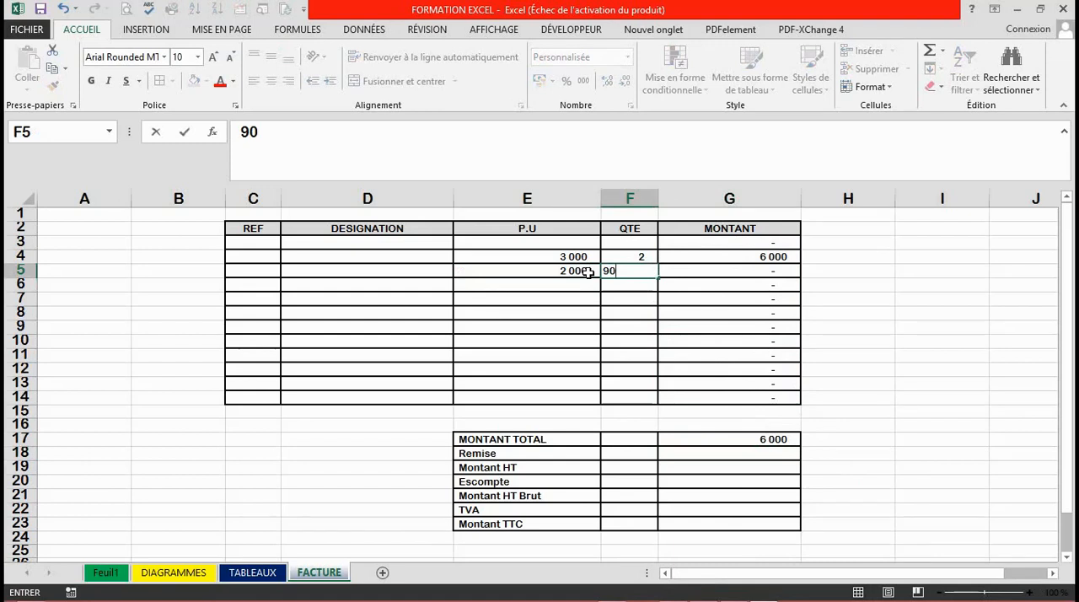
{"action": "key", "text": "Return"}
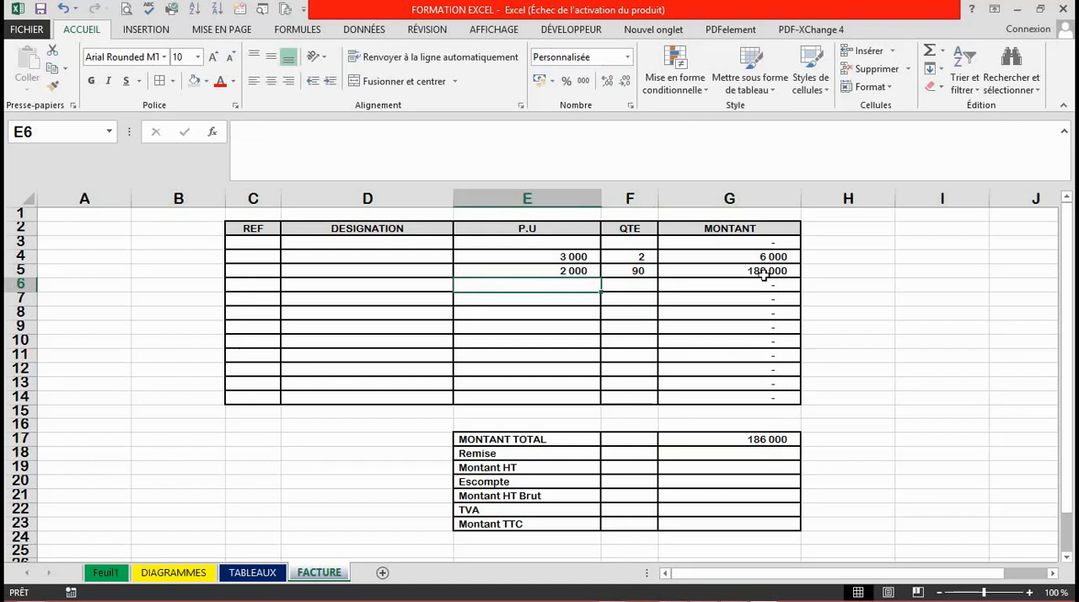
Examine the cell range summed by the MONTANT TOTAL formula in G17.
{"action": "double_click", "coordinate": [761, 439]}
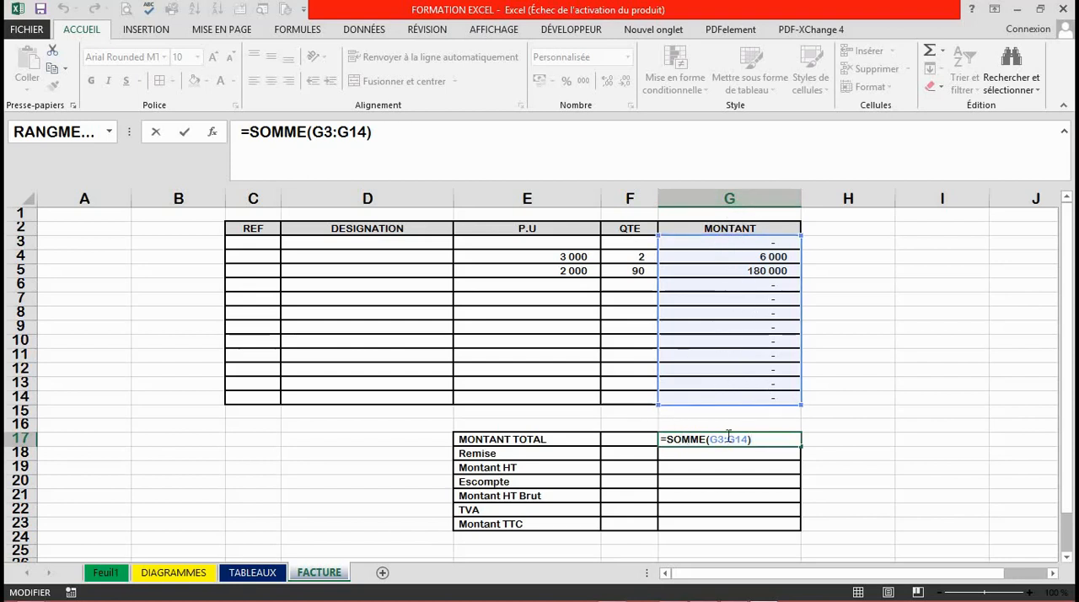
{"action": "key", "text": "Return"}
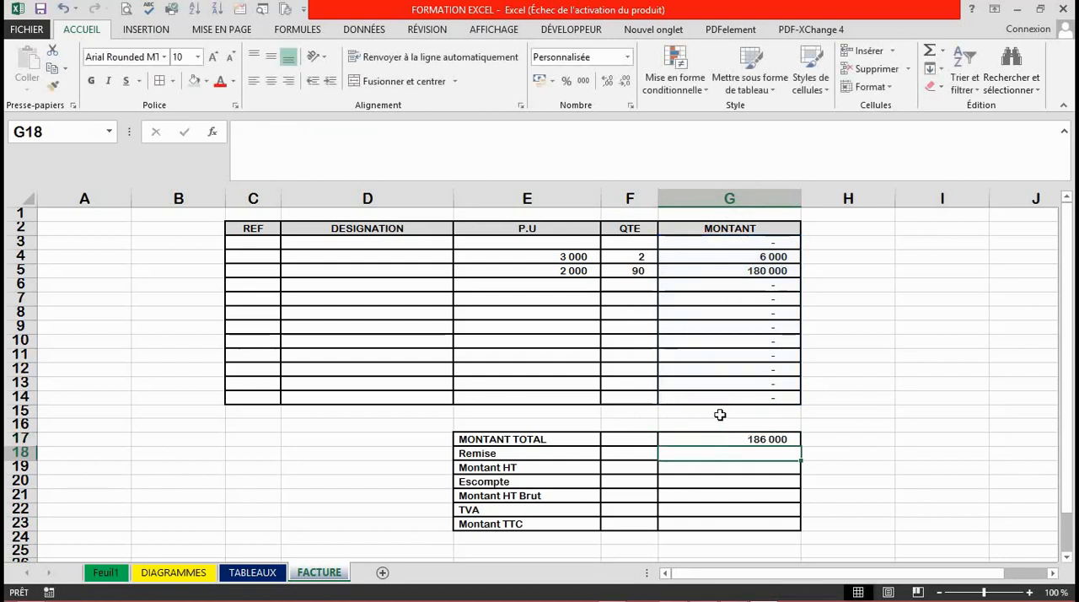
{"action": "left_click", "coordinate": [720, 415]}
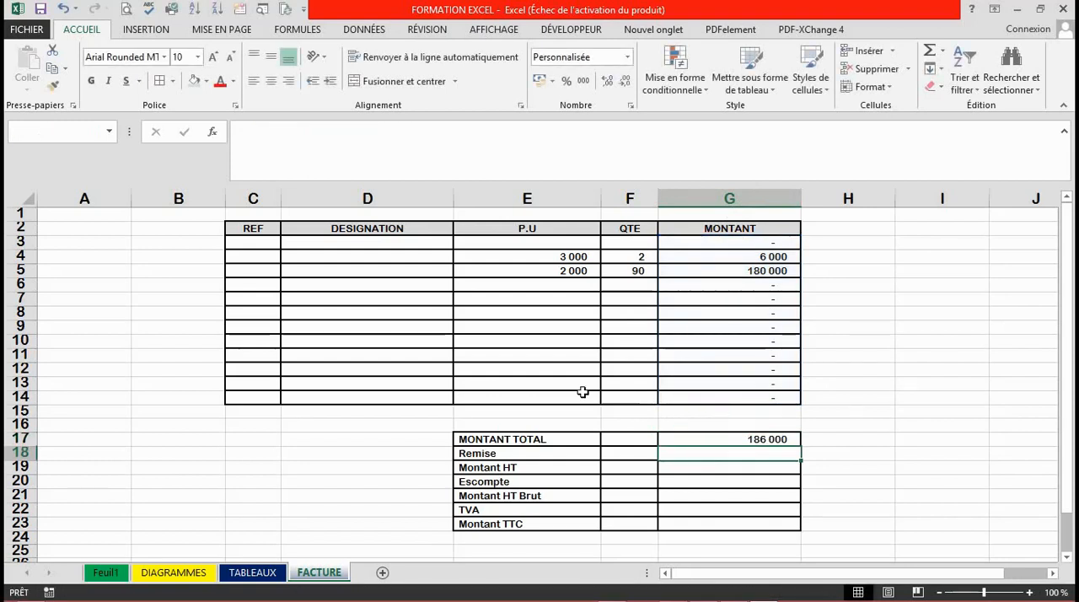
Enter trial values outside the item table in row 15: 2 in E15, 3 in F15 and 3 in G15.
{"action": "left_click", "coordinate": [530, 411]}
{"action": "type", "text": "2"}
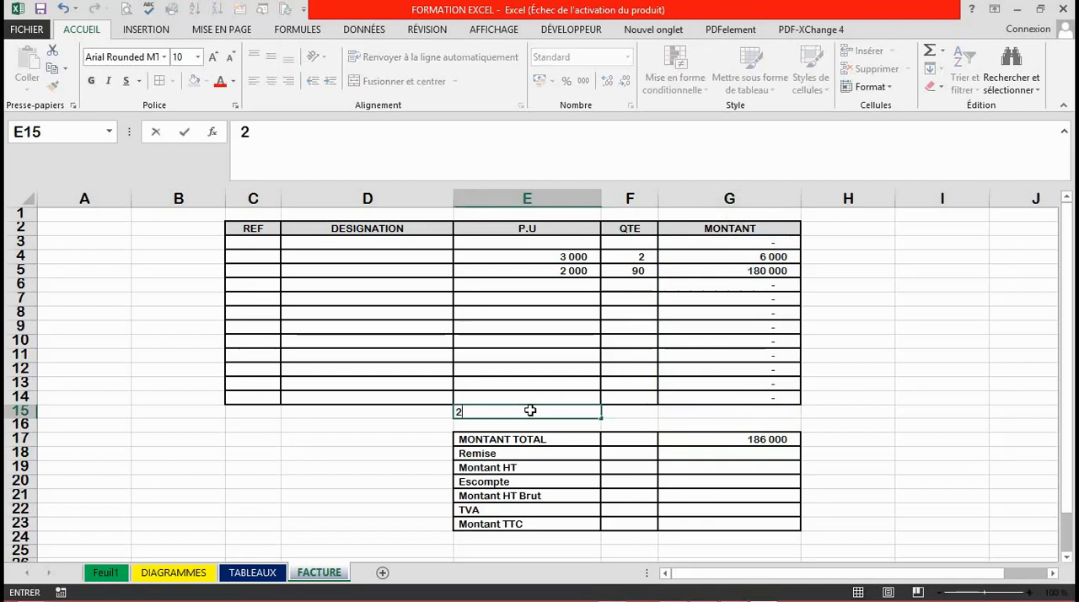
{"action": "key", "text": "Tab"}
{"action": "type", "text": "3"}
{"action": "key", "text": "Return"}
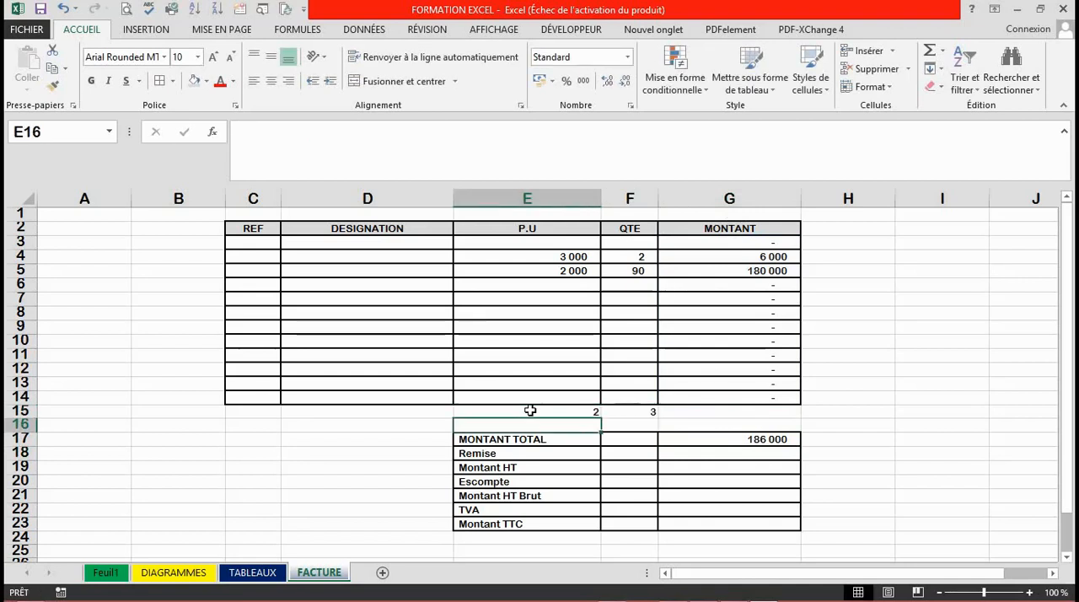
{"action": "left_click", "coordinate": [715, 412]}
{"action": "type", "text": "3"}
{"action": "key", "text": "Return"}
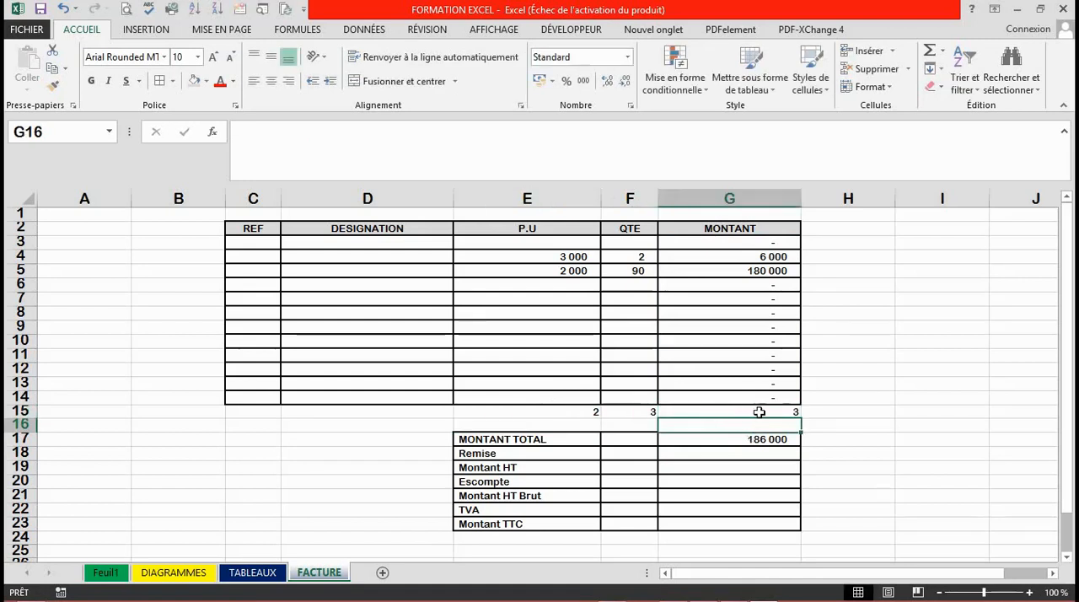
Clear the trial values from row 15 below the item table.
{"action": "left_click", "coordinate": [581, 411]}
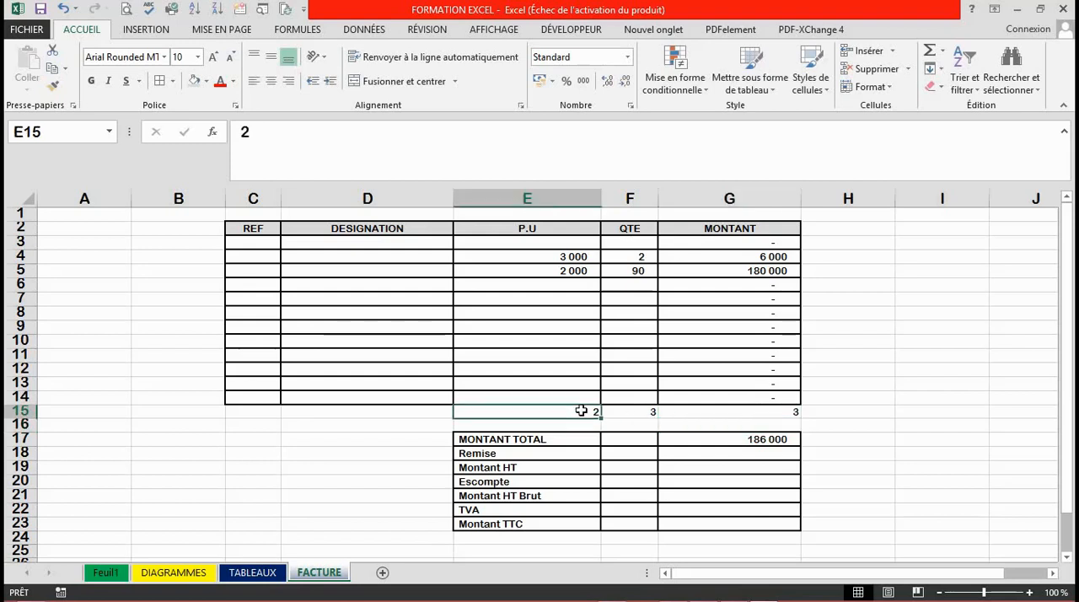
{"action": "key", "text": "shift+Right"}
{"action": "key", "text": "shift+Right"}
{"action": "key", "text": "shift+Right"}
{"action": "key", "text": "Delete"}
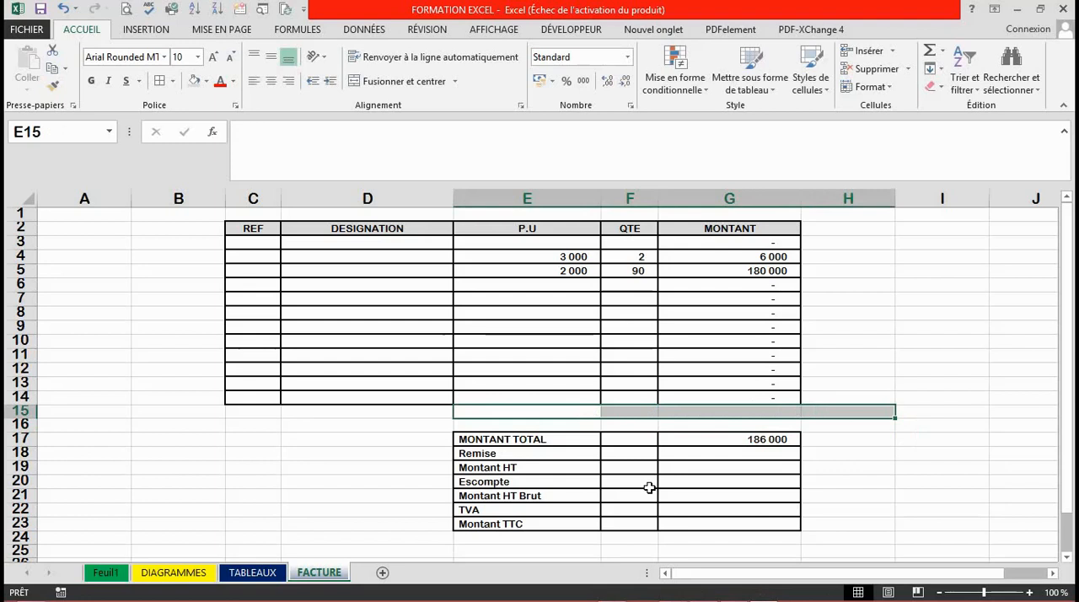
Fill the rate cell F18 in the Remise row with a light gold background colour.
{"action": "left_click", "coordinate": [644, 481]}
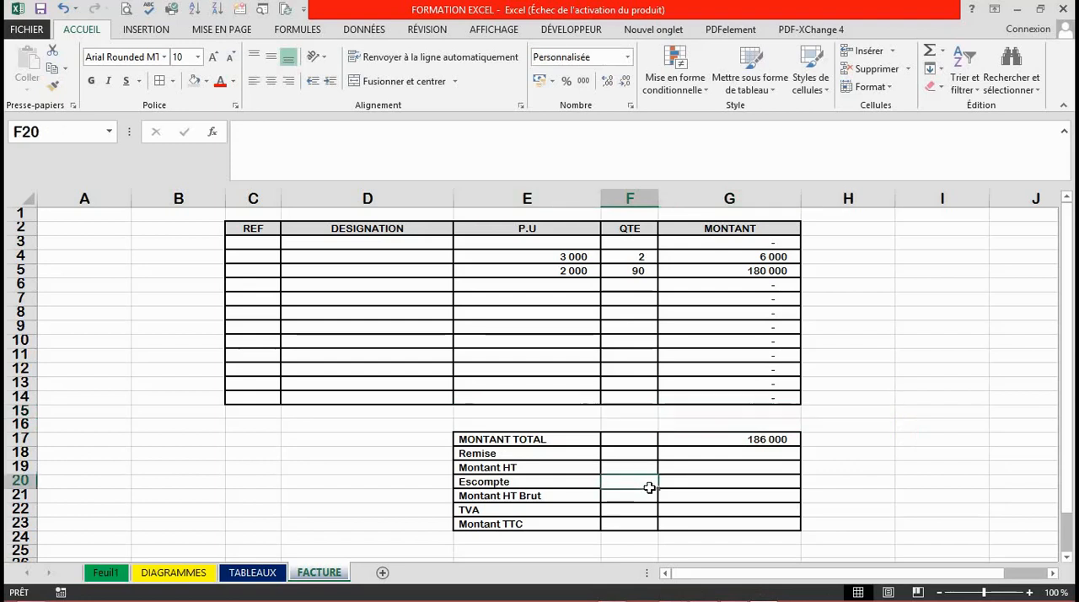
{"action": "left_click", "coordinate": [704, 464]}
{"action": "left_click", "coordinate": [725, 451]}
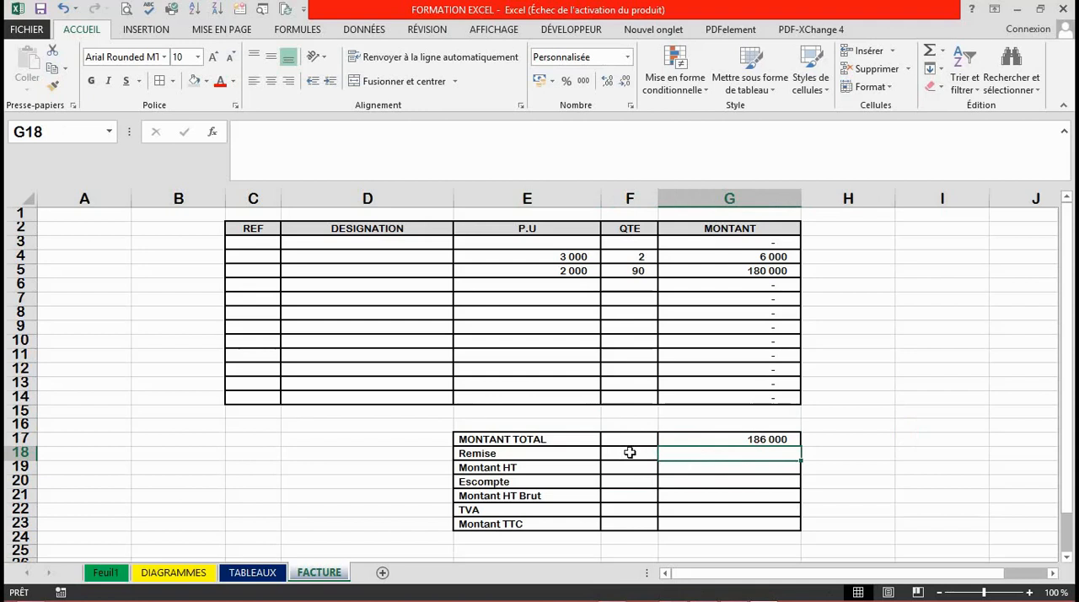
{"action": "left_click", "coordinate": [630, 452]}
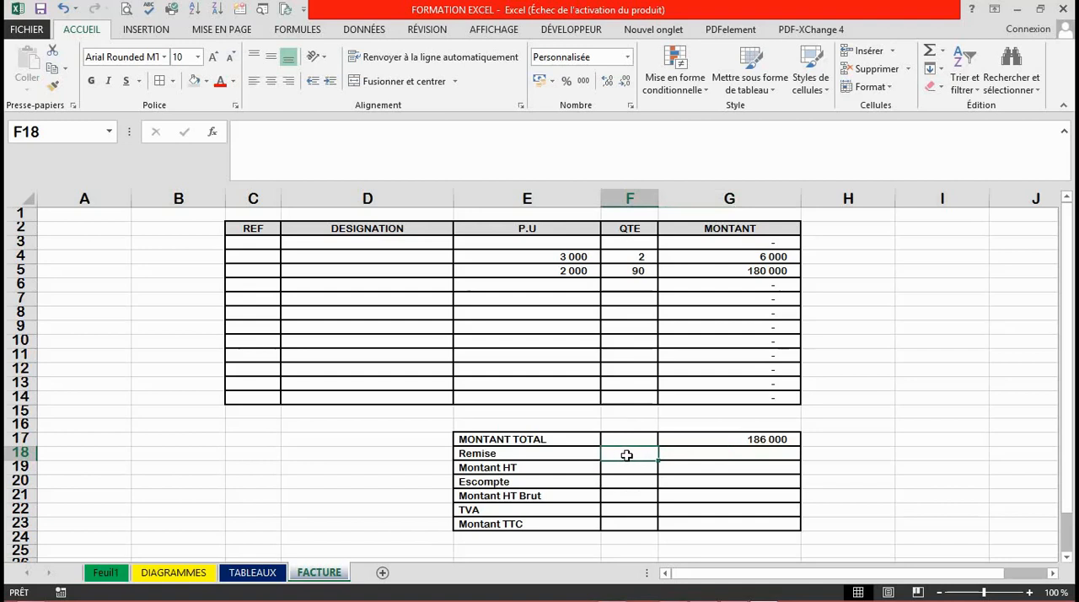
{"action": "left_click", "coordinate": [206, 81]}
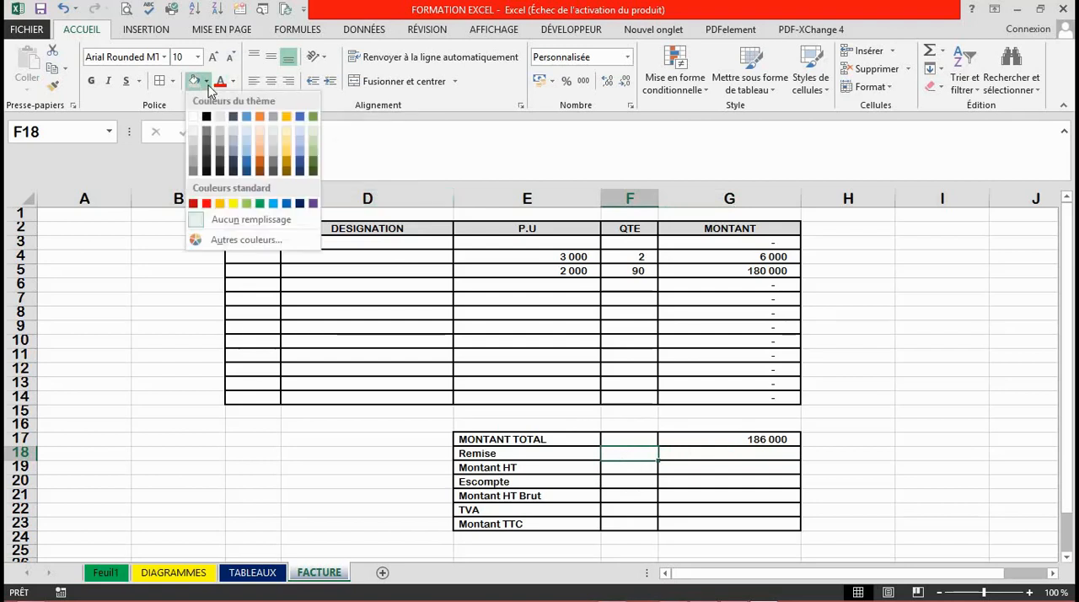
{"action": "left_click", "coordinate": [284, 140]}
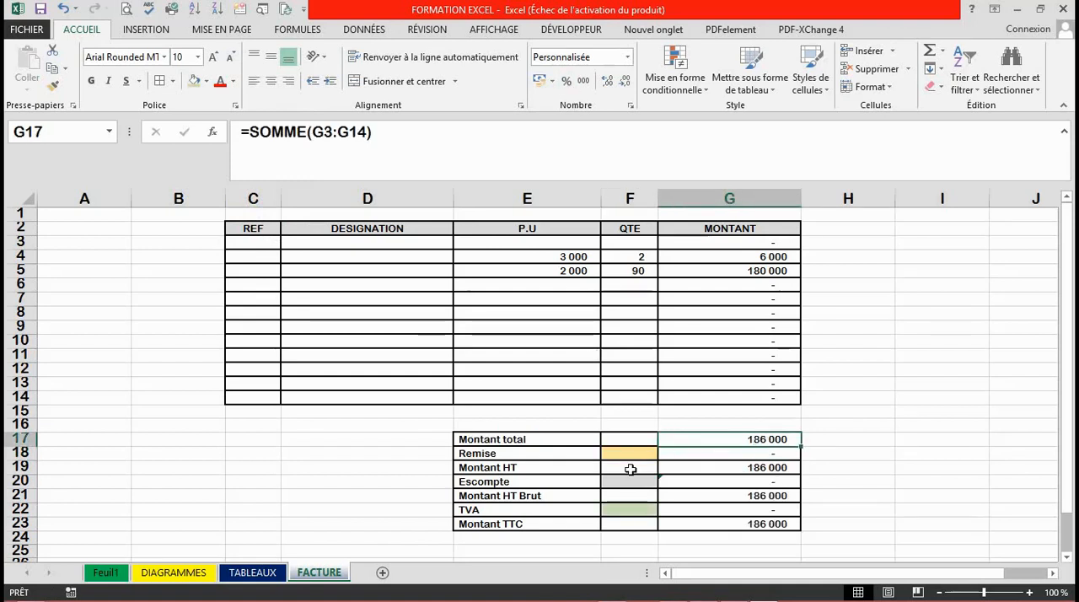
Examine the cell references used by the Remise, Montant HT, Escompte, Montant HT Brut, TVA and Montant TTC formulas in G18 to G23.
{"action": "double_click", "coordinate": [766, 453]}
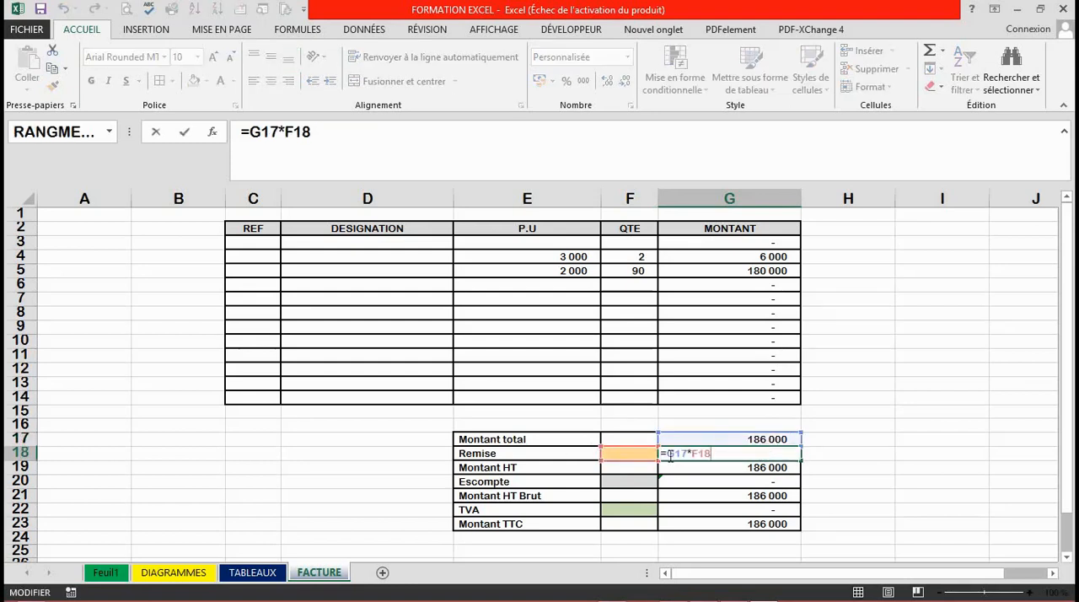
{"action": "key", "text": "Return"}
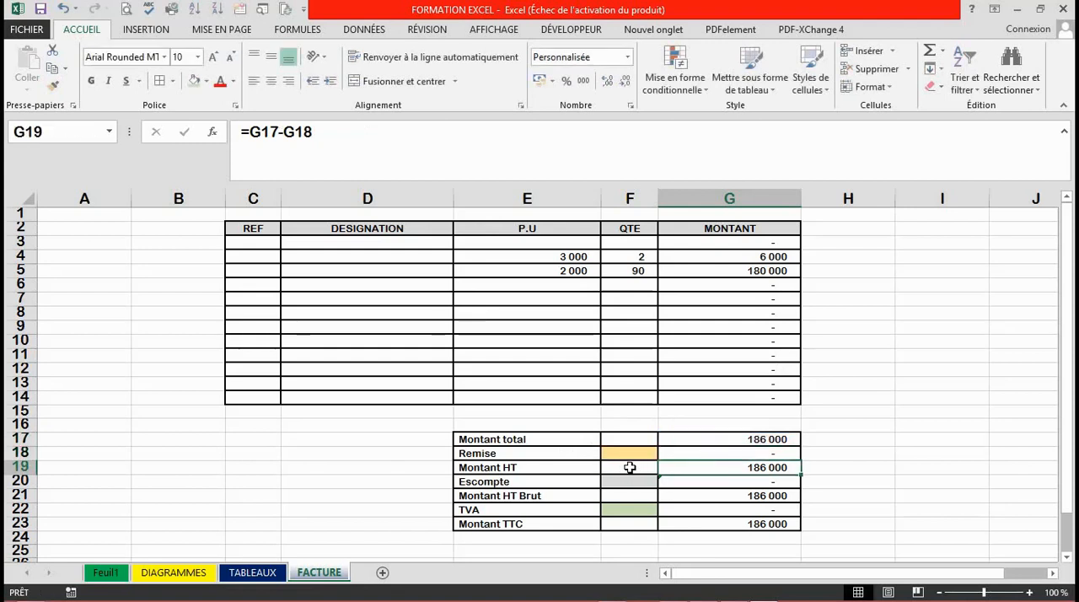
{"action": "double_click", "coordinate": [743, 467]}
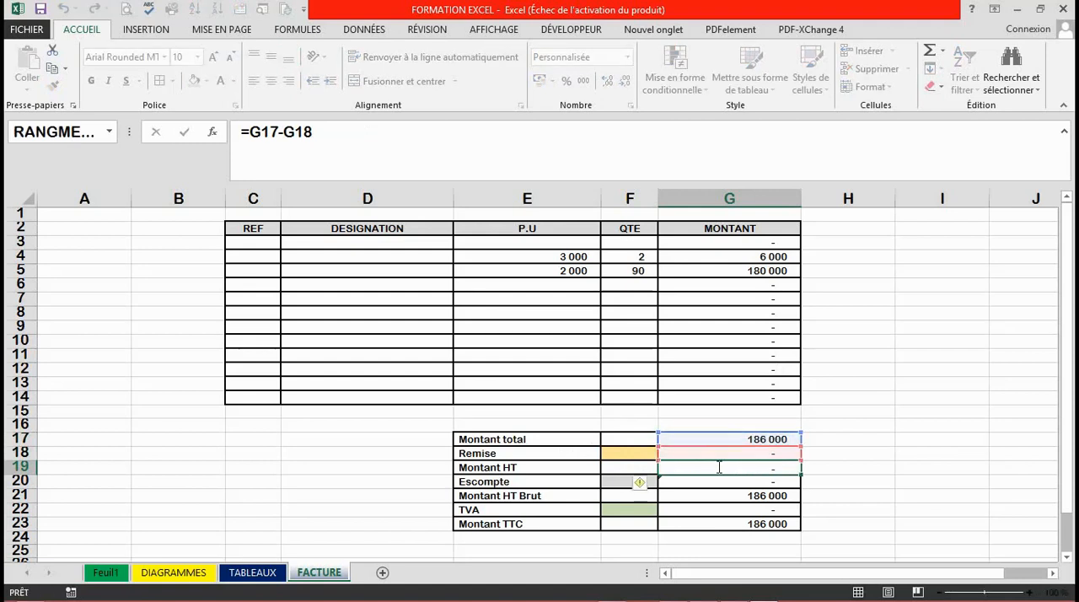
{"action": "key", "text": "Return"}
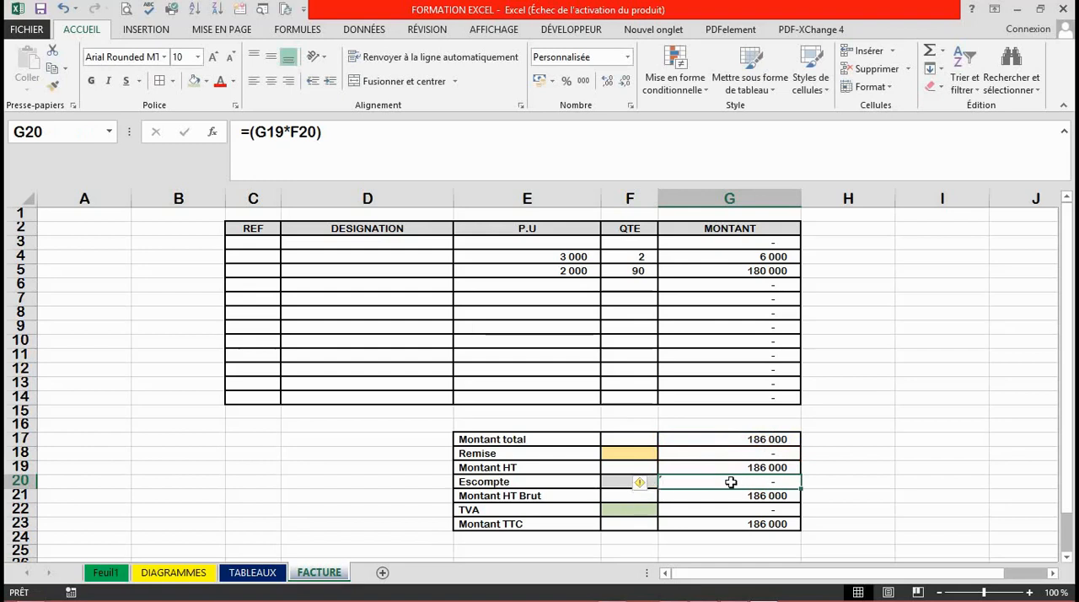
{"action": "double_click", "coordinate": [731, 482]}
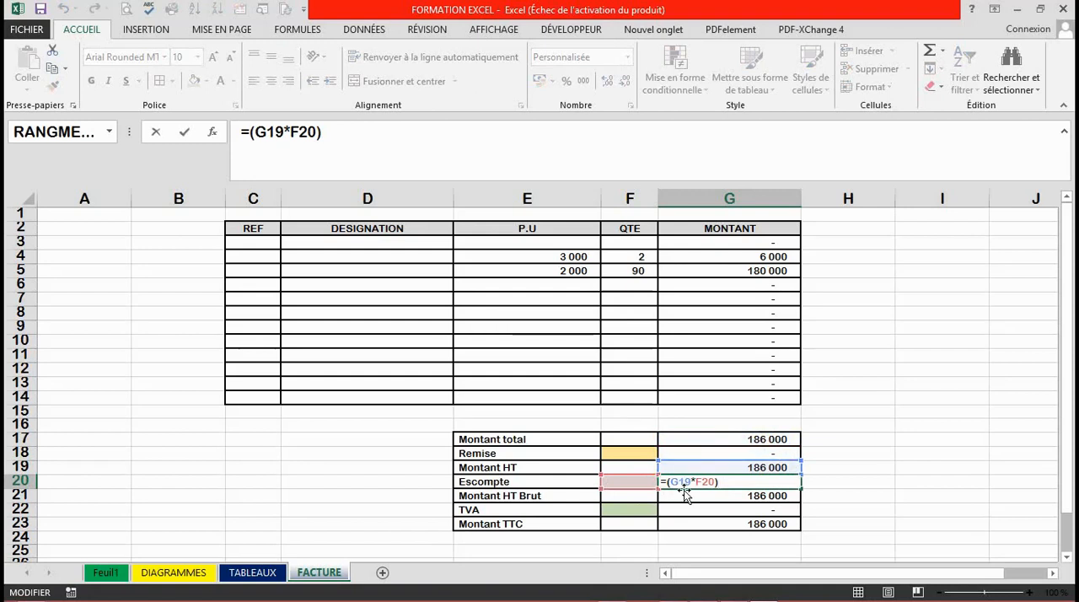
{"action": "left_click", "coordinate": [745, 498]}
{"action": "double_click", "coordinate": [769, 497]}
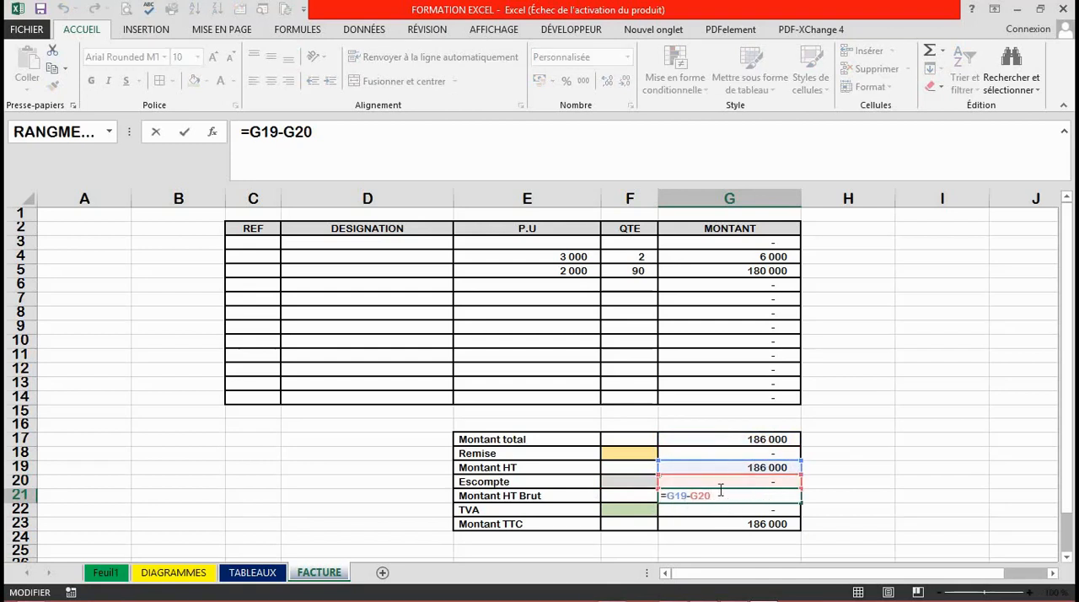
{"action": "key", "text": "Return"}
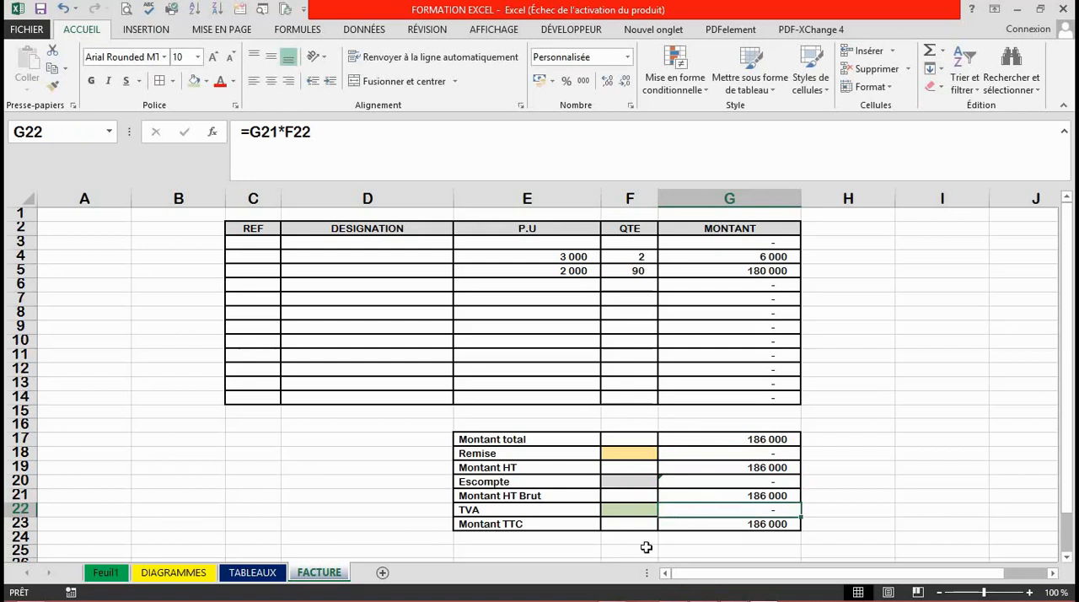
{"action": "double_click", "coordinate": [761, 511]}
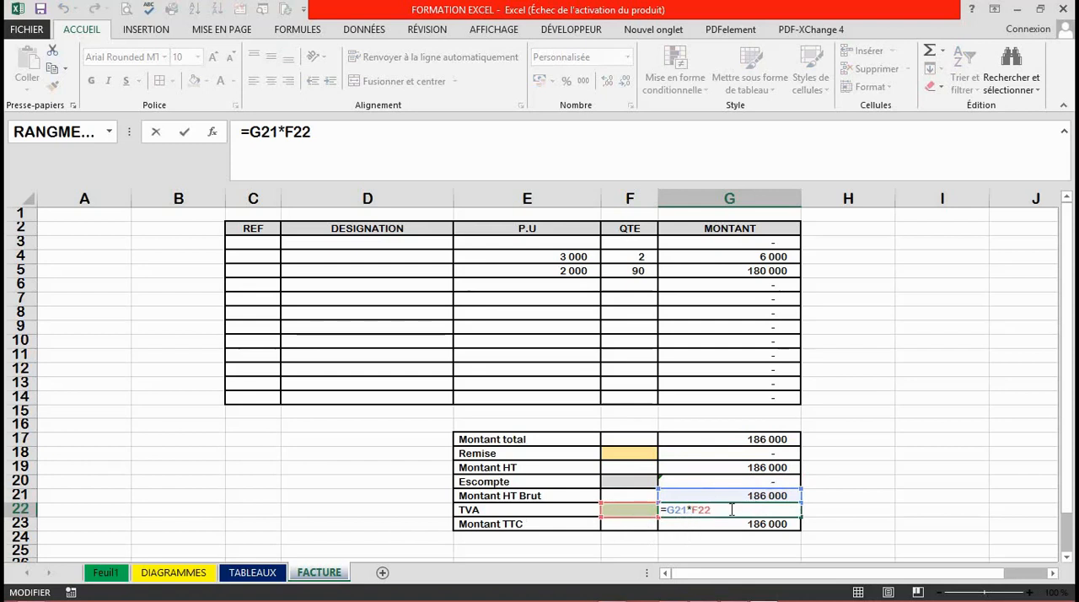
{"action": "key", "text": "Return"}
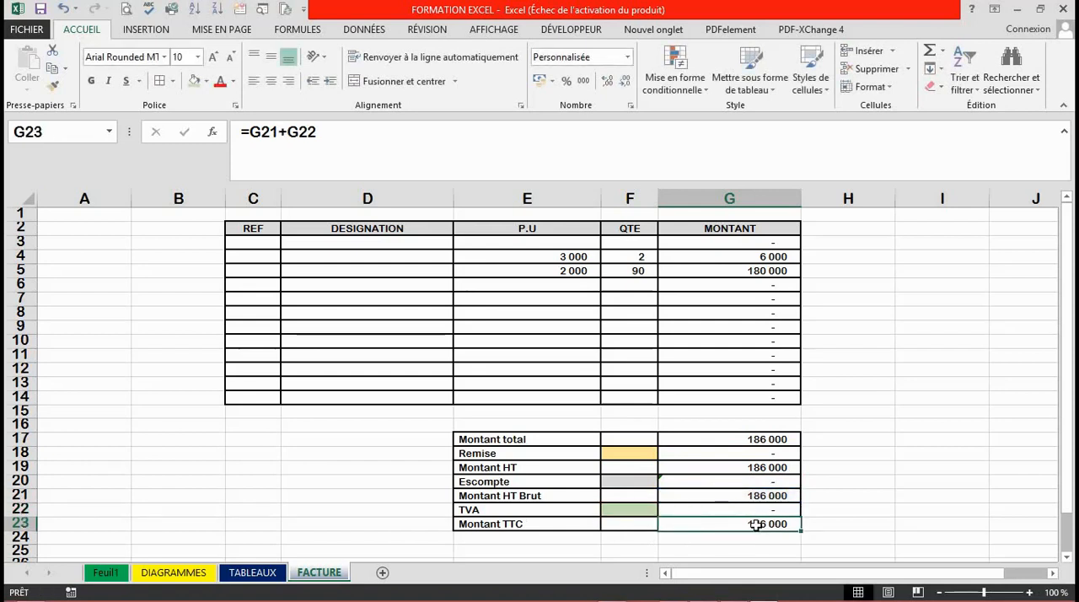
{"action": "double_click", "coordinate": [756, 524]}
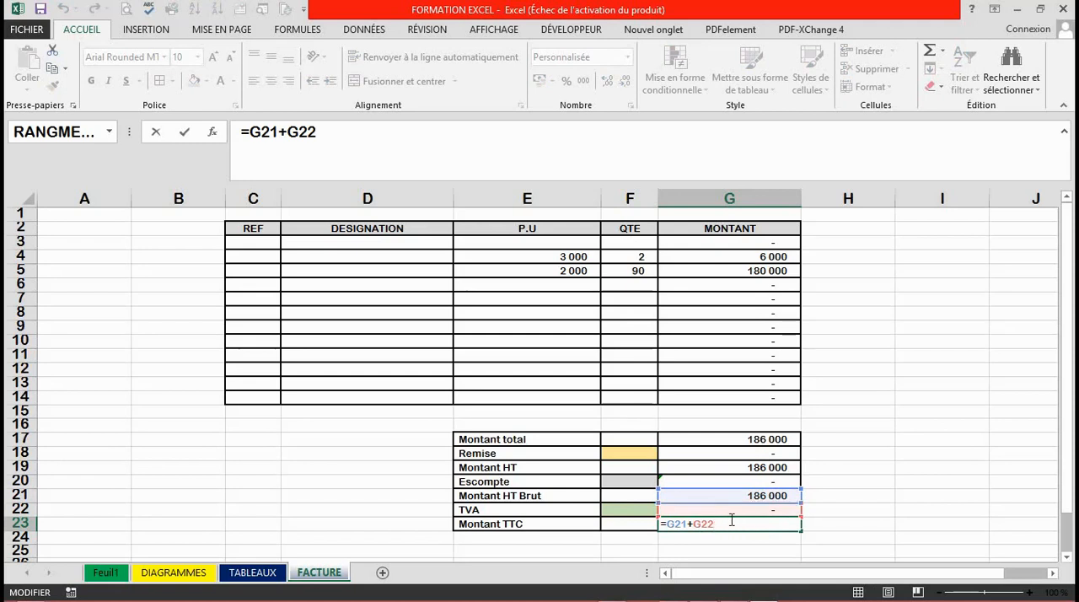
{"action": "key", "text": "Return"}
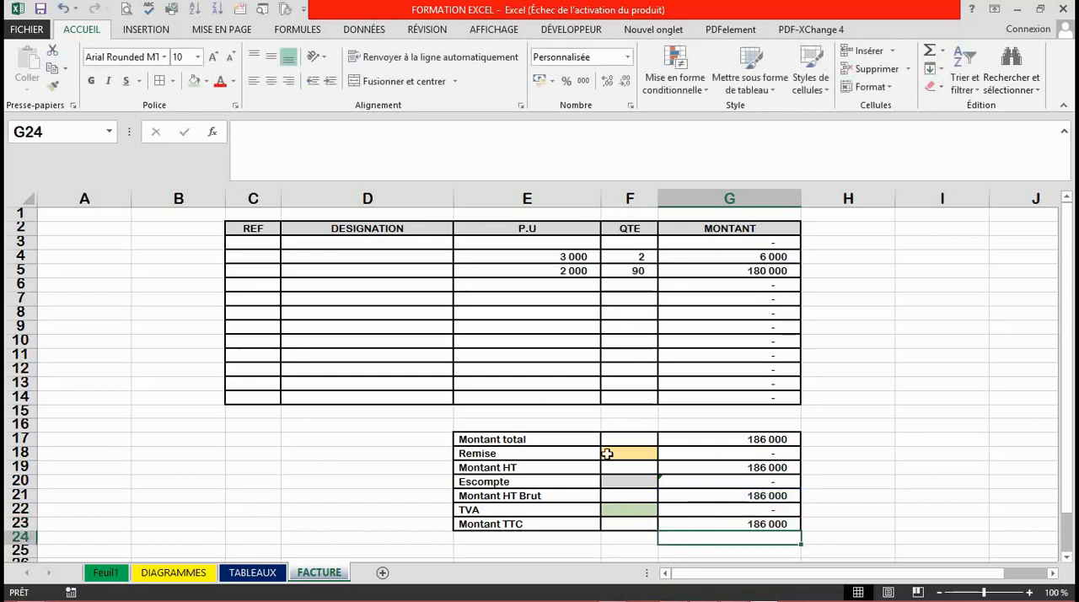
Enter the rates in the coloured cells: 2% for Remise, 1% for Escompte and 18% for TVA.
{"action": "left_click", "coordinate": [619, 453]}
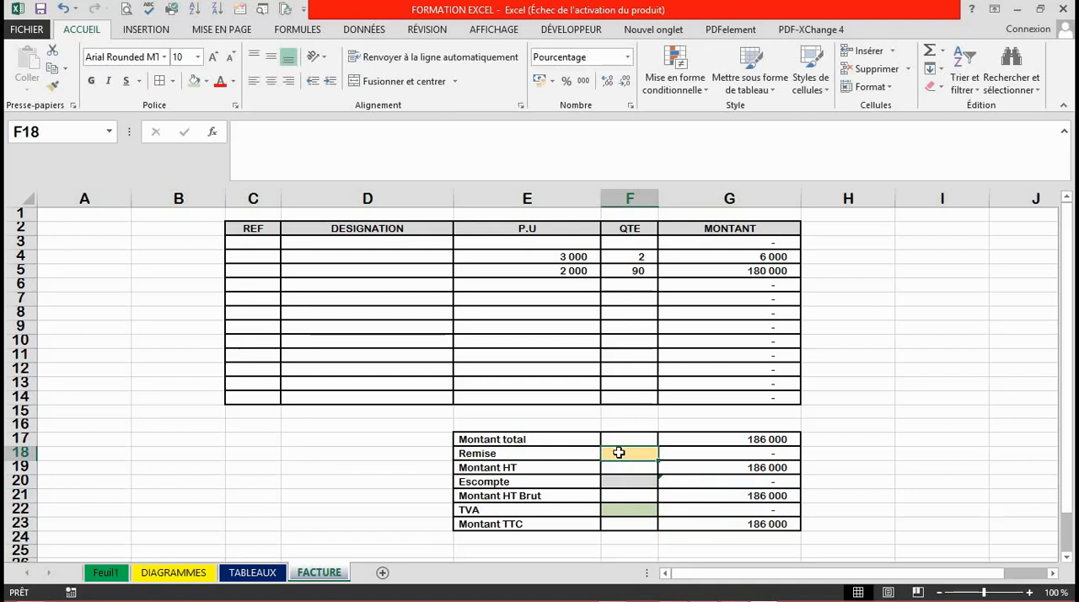
{"action": "type", "text": "2"}
{"action": "key", "text": "Return"}
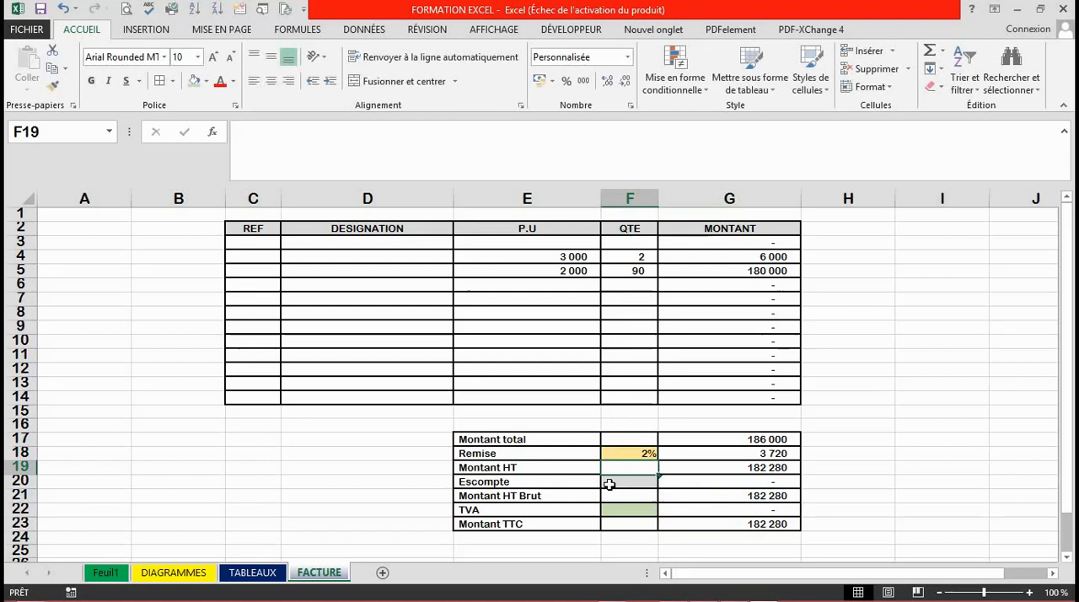
{"action": "left_click", "coordinate": [639, 483]}
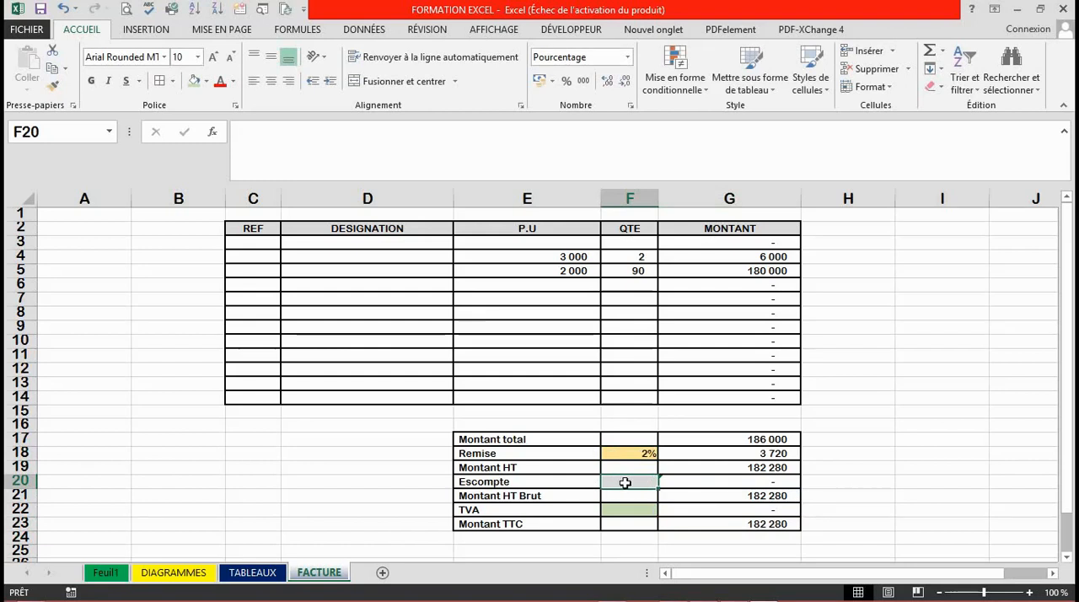
{"action": "type", "text": "1"}
{"action": "key", "text": "Return"}
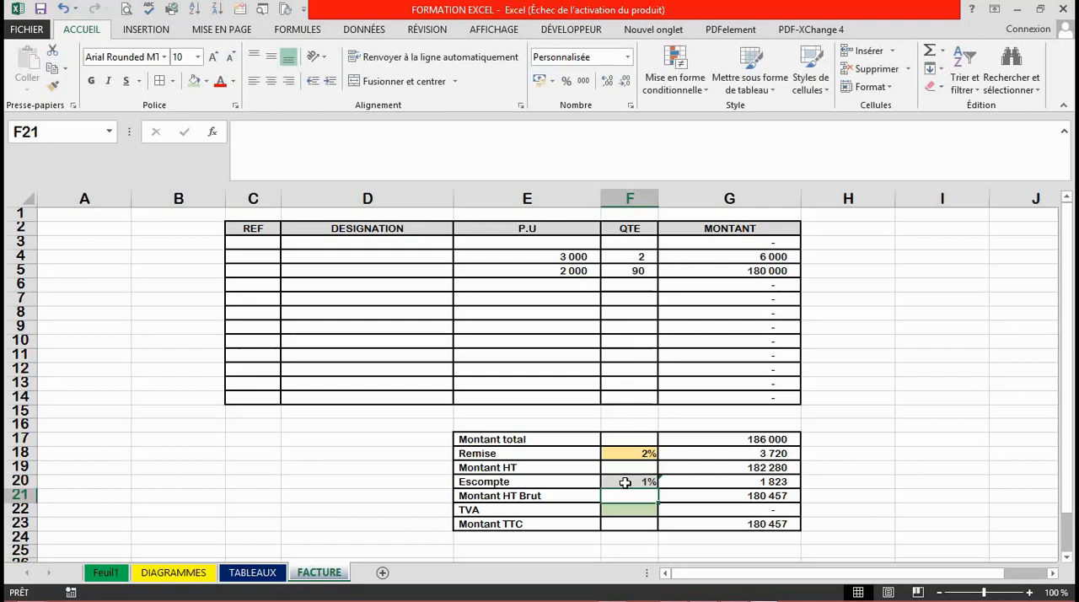
{"action": "key", "text": "Return"}
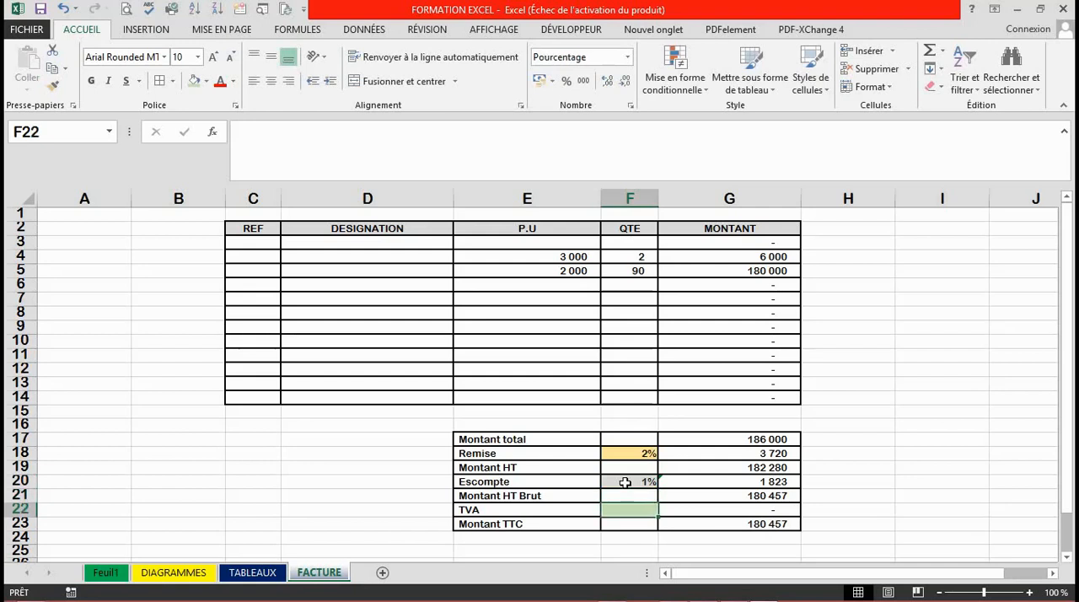
{"action": "type", "text": "18"}
{"action": "key", "text": "Return"}
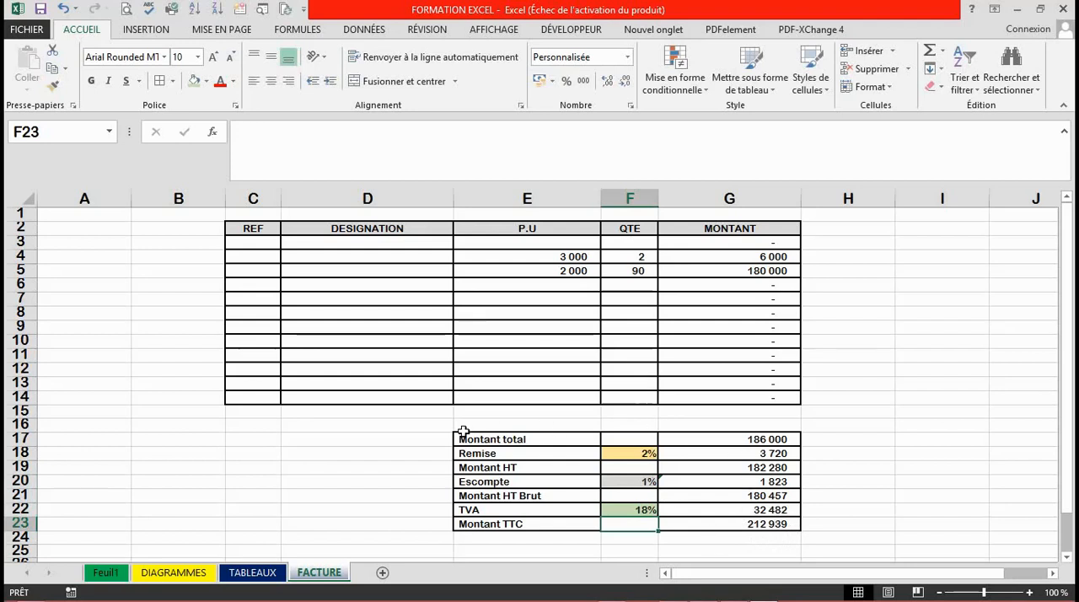
Merge and centre the Montant total label across E17:F17.
{"action": "left_click", "coordinate": [510, 439]}
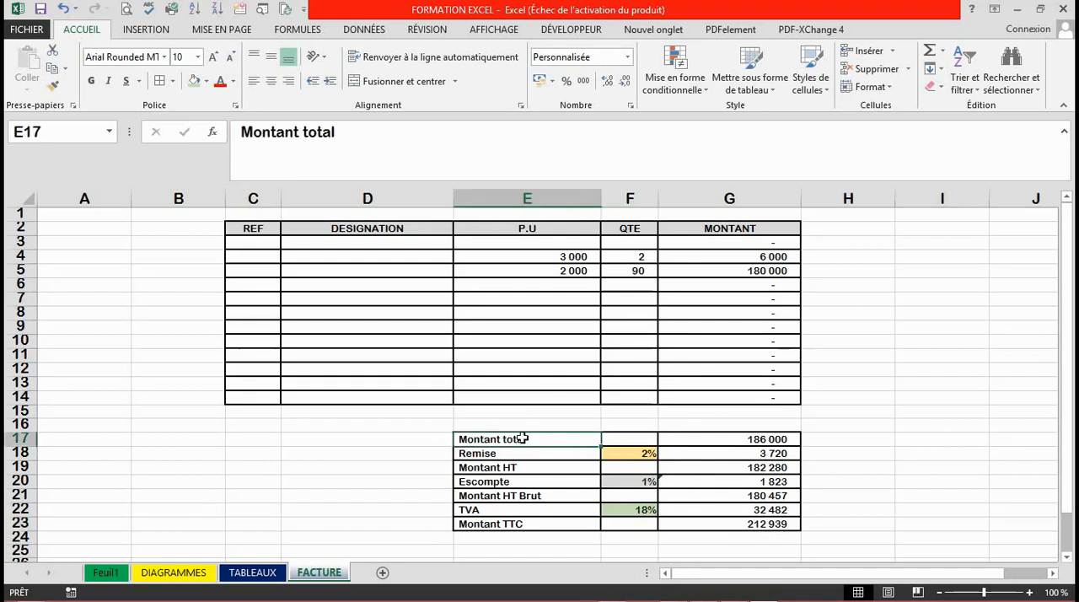
{"action": "left_click_drag", "start_coordinate": [539, 438], "coordinate": [629, 439]}
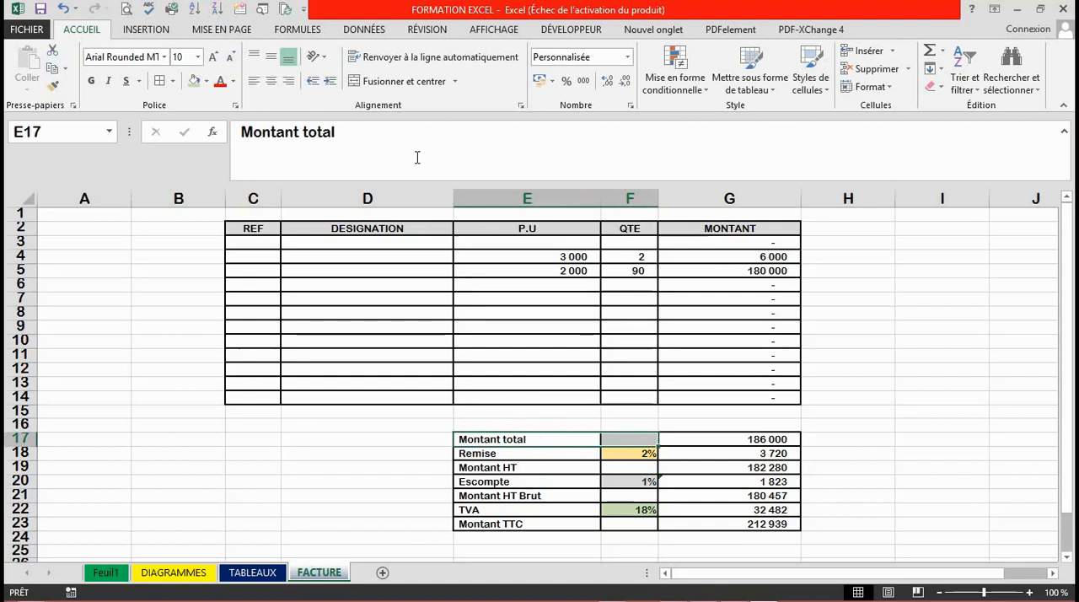
{"action": "left_click", "coordinate": [417, 82]}
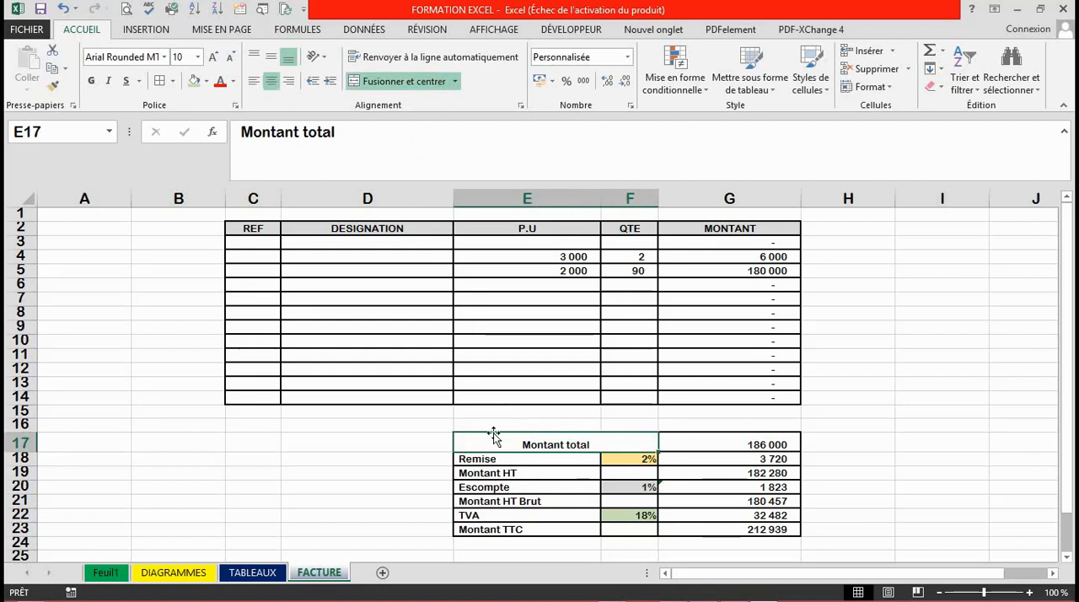
Copy the merged, centred format of the Montant total label to the Montant HT, Montant HT Brut and Montant TTC labels.
{"action": "left_click", "coordinate": [51, 86]}
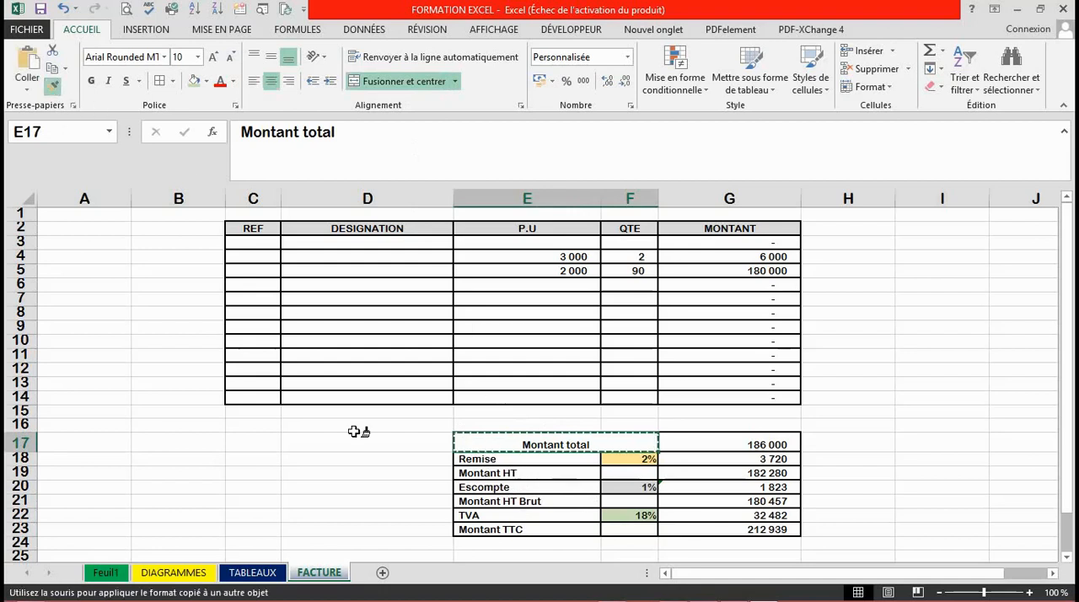
{"action": "left_click", "coordinate": [499, 473]}
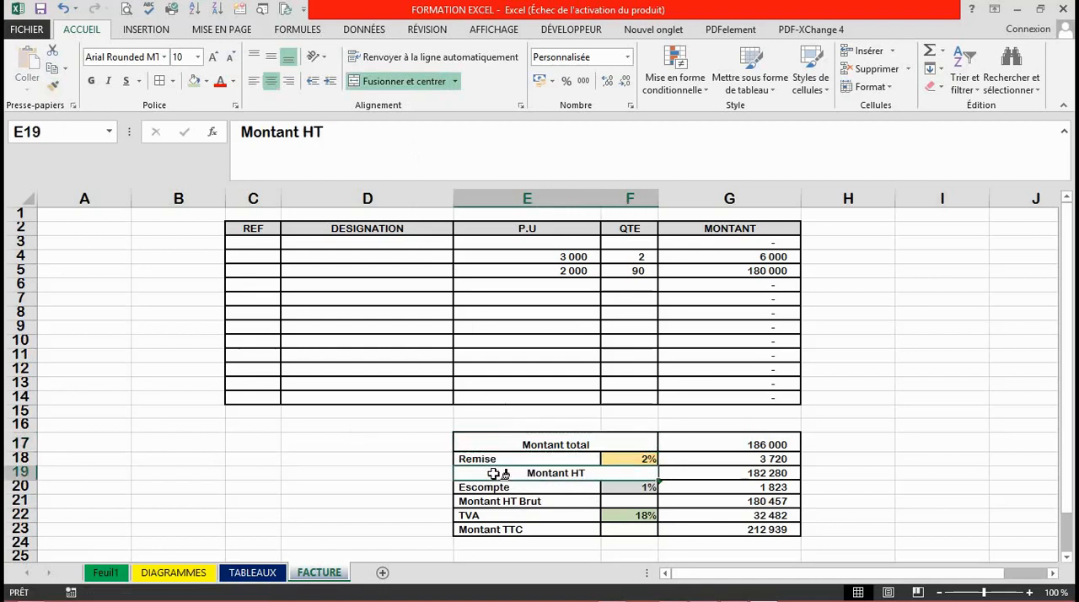
{"action": "left_click", "coordinate": [52, 86]}
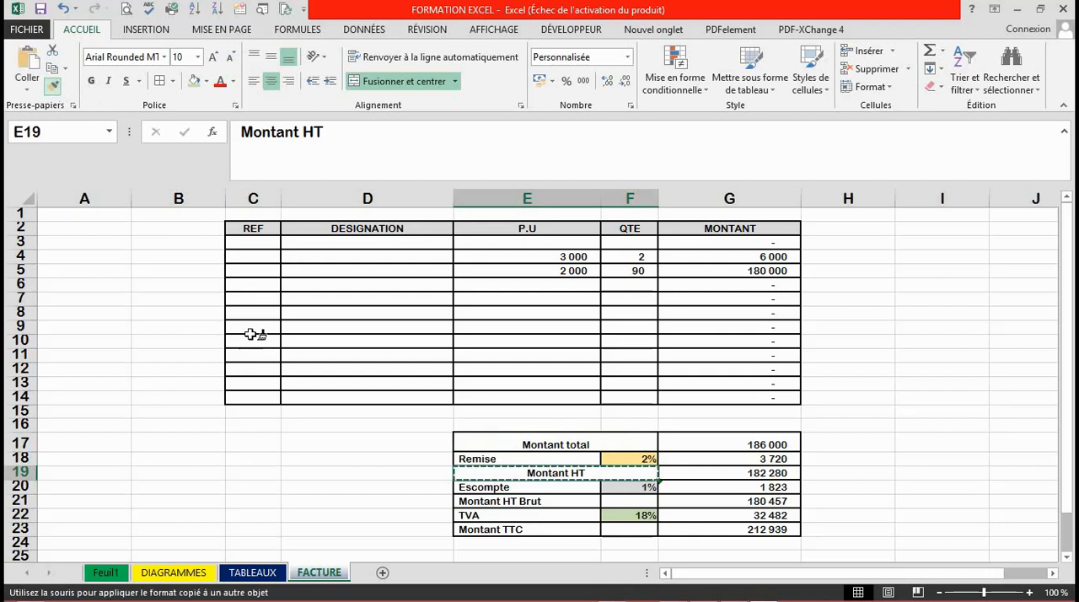
{"action": "left_click", "coordinate": [479, 500]}
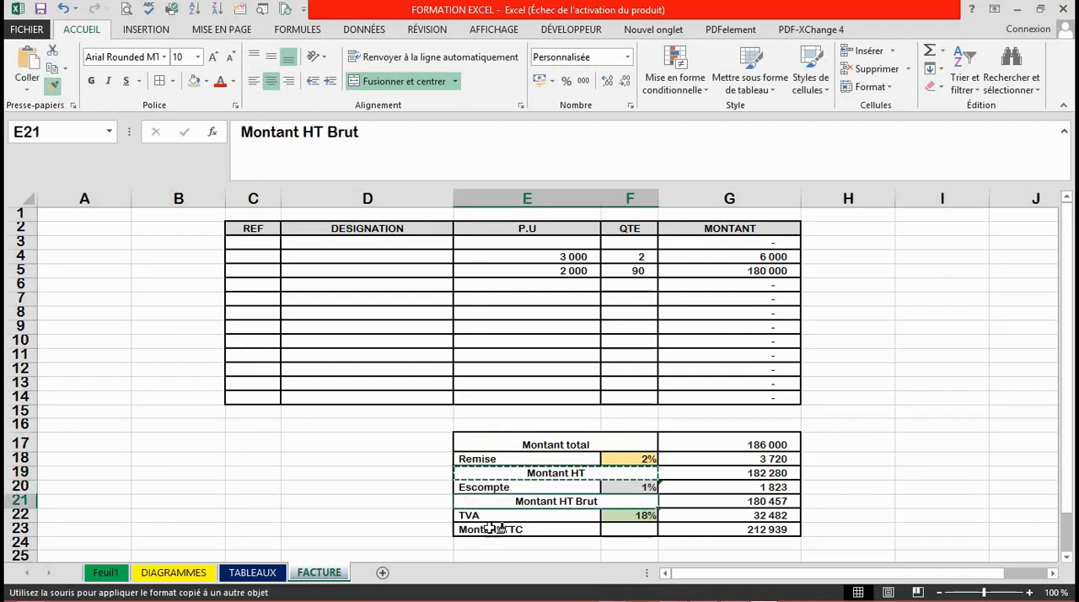
{"action": "left_click", "coordinate": [478, 530]}
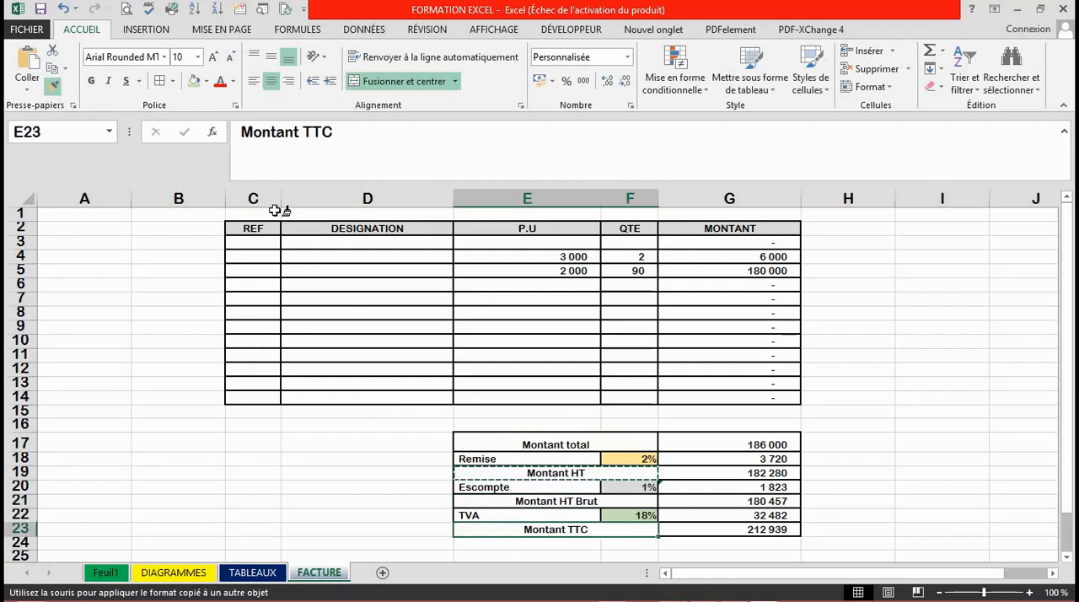
Save the workbook and auto-fit the width of column E to its contents.
{"action": "left_click", "coordinate": [42, 13]}
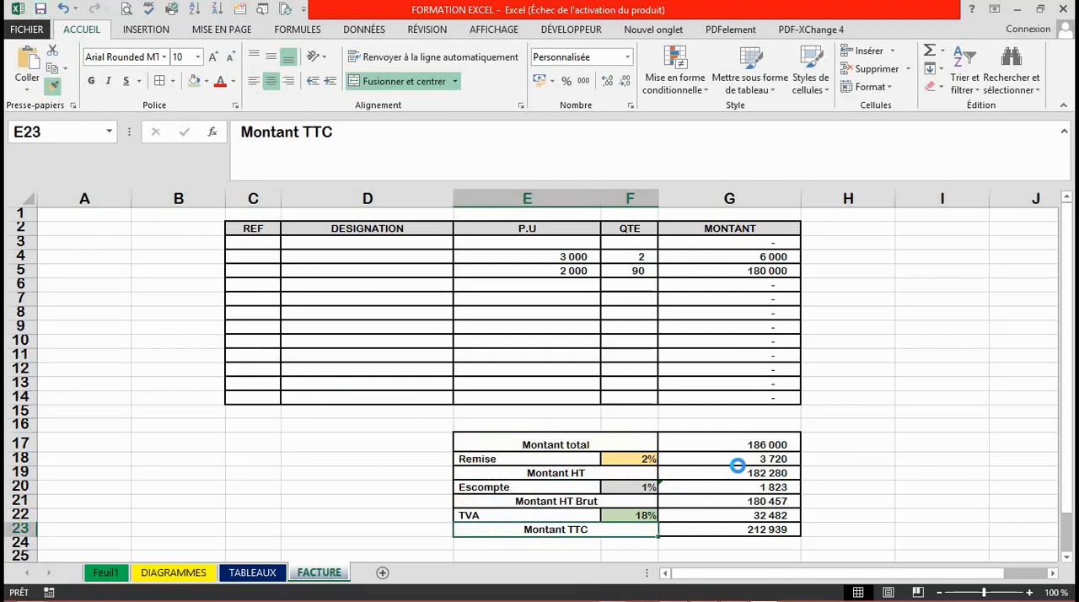
{"action": "left_click", "coordinate": [675, 435]}
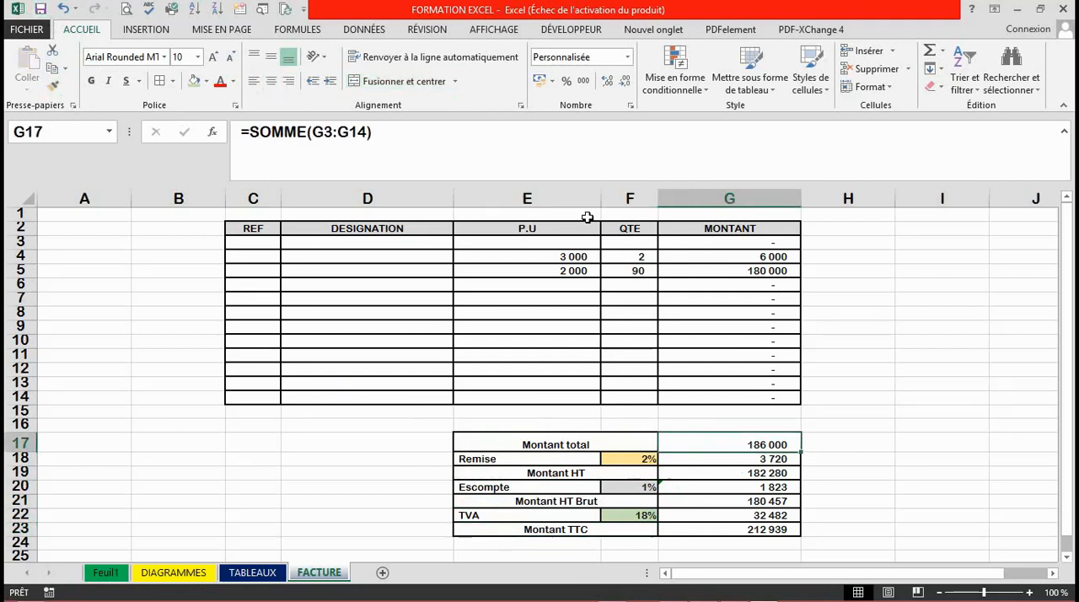
{"action": "double_click", "coordinate": [603, 198]}
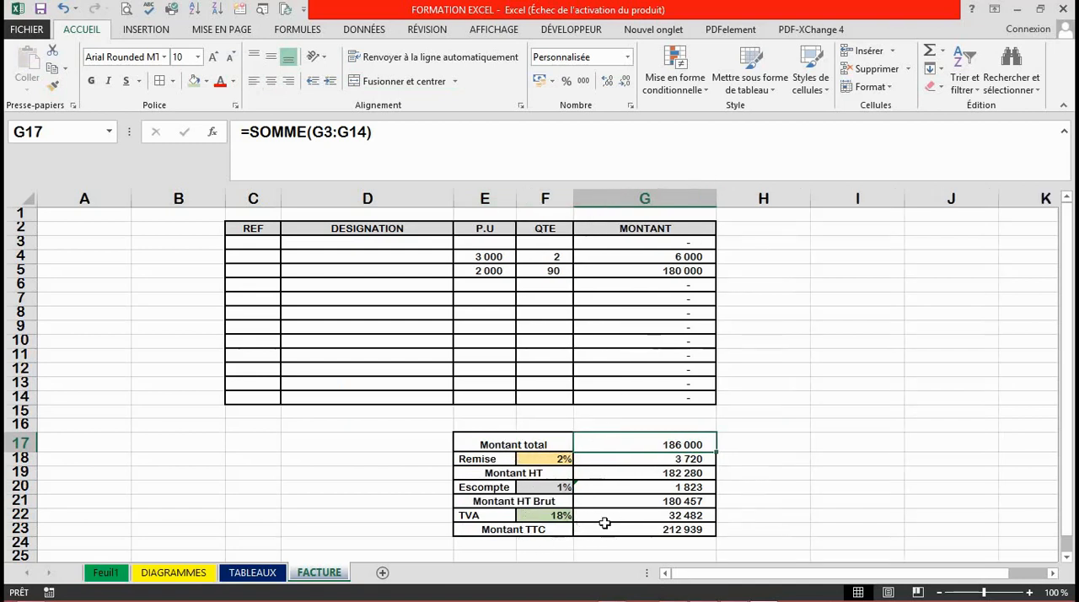
Fill the Montant TTC row E23:G23 with dark blue and set its text colour to white.
{"action": "left_click", "coordinate": [510, 534]}
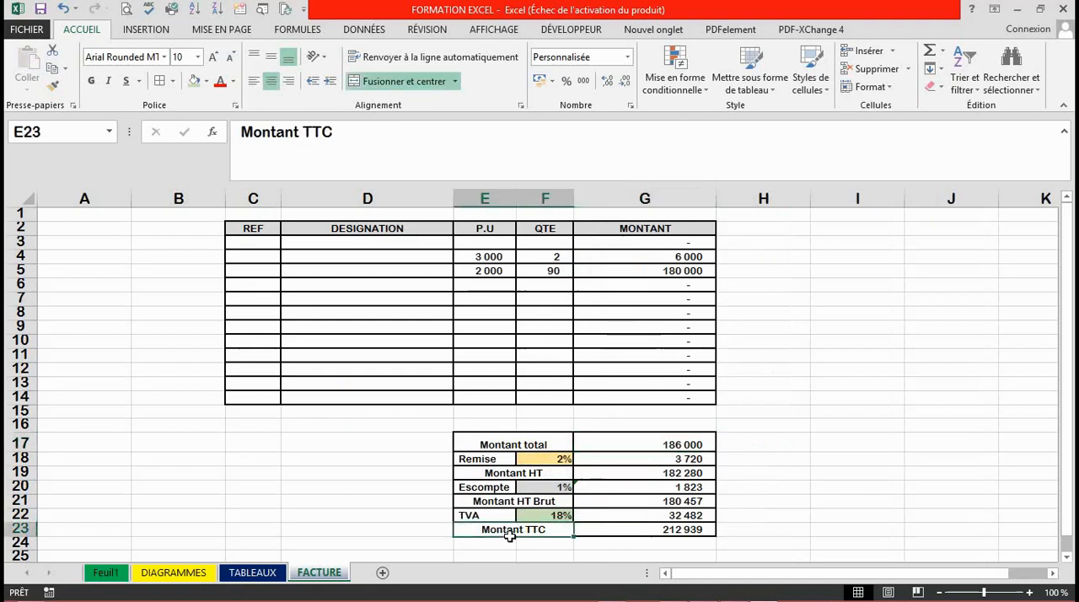
{"action": "left_click_drag", "start_coordinate": [510, 536], "coordinate": [645, 531]}
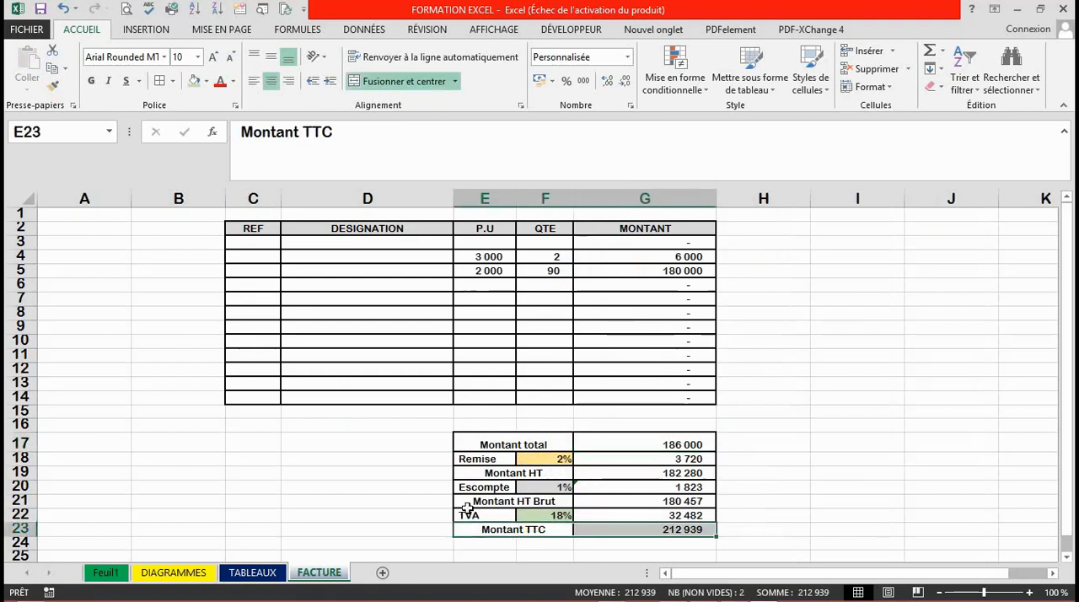
{"action": "left_click", "coordinate": [210, 85]}
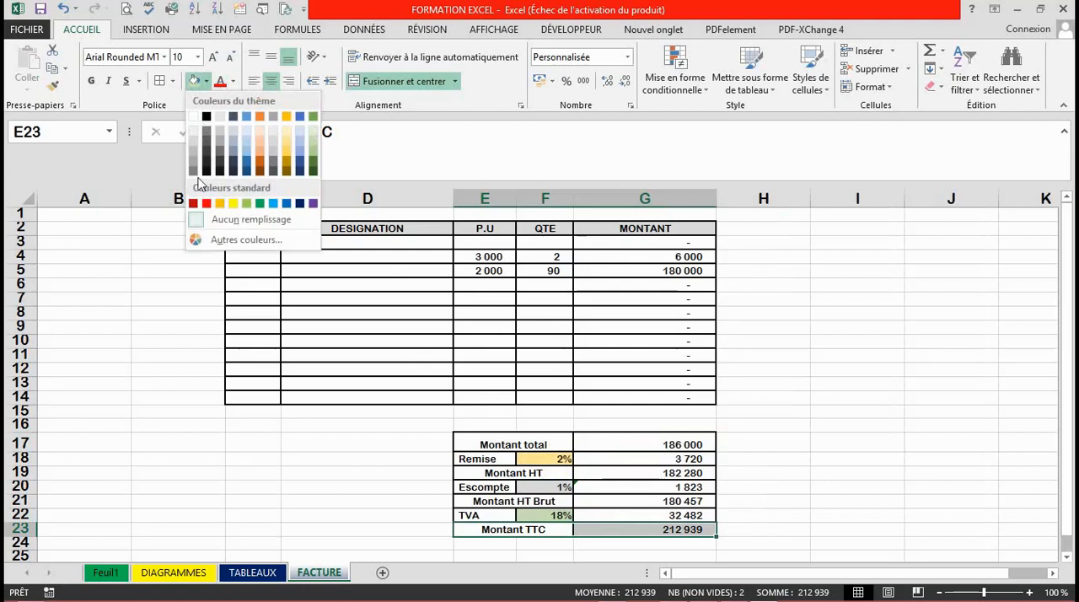
{"action": "left_click", "coordinate": [300, 204]}
{"action": "left_click", "coordinate": [232, 82]}
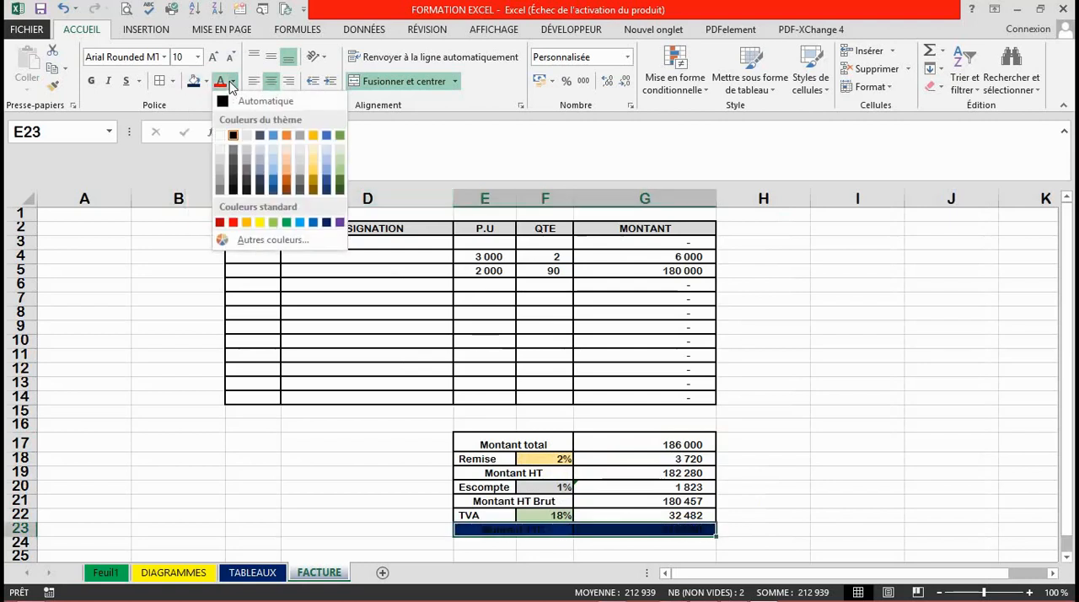
{"action": "left_click", "coordinate": [220, 135]}
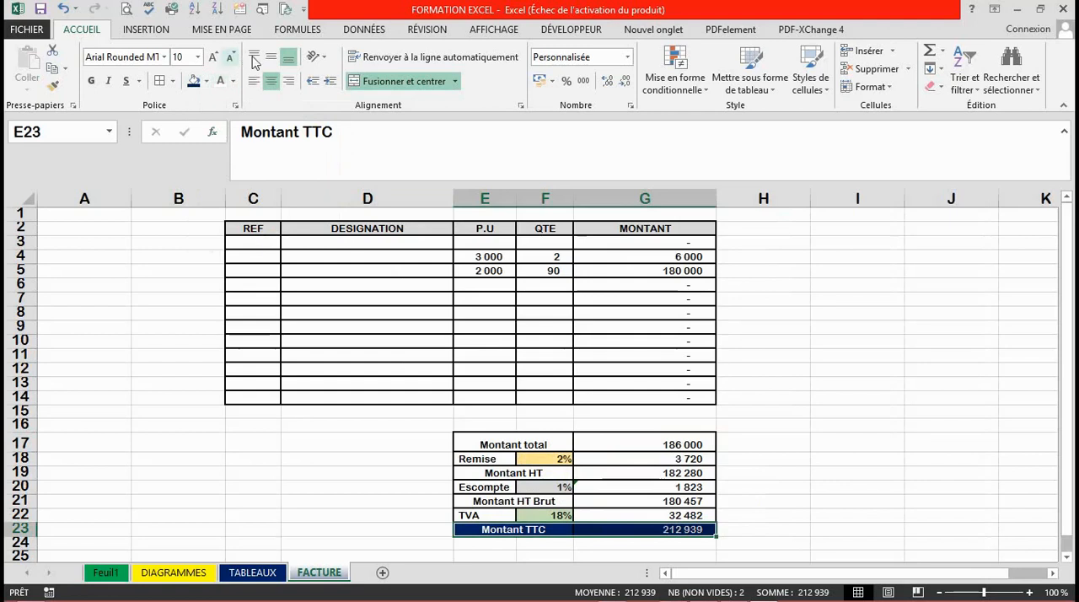
Increase the font size of the Montant TTC row to 14.
{"action": "left_click", "coordinate": [213, 57]}
{"action": "left_click", "coordinate": [213, 57]}
{"action": "left_click", "coordinate": [213, 57]}
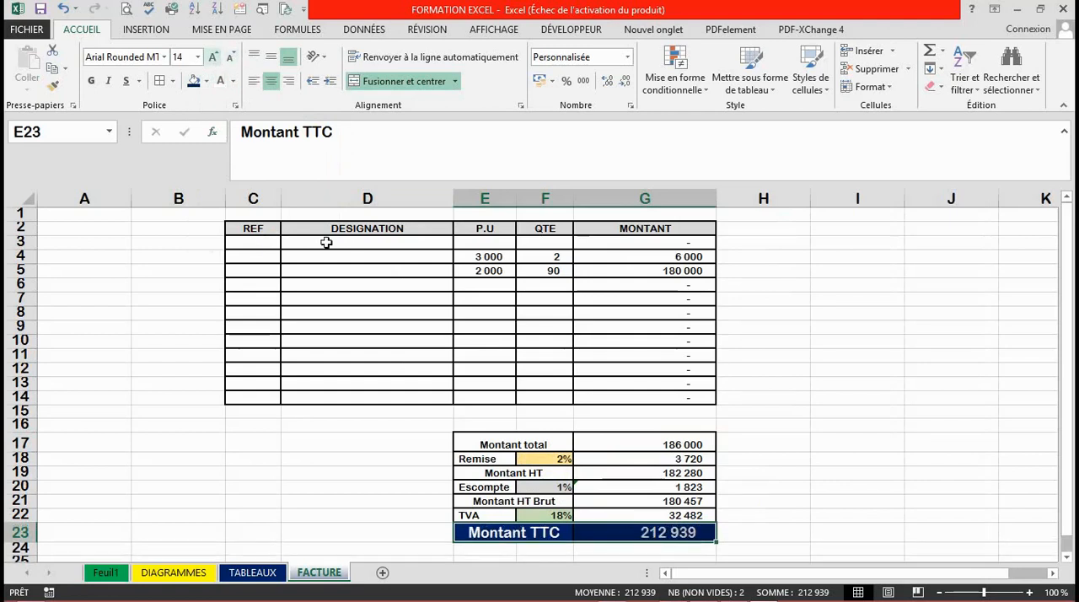
{"action": "left_click", "coordinate": [587, 435]}
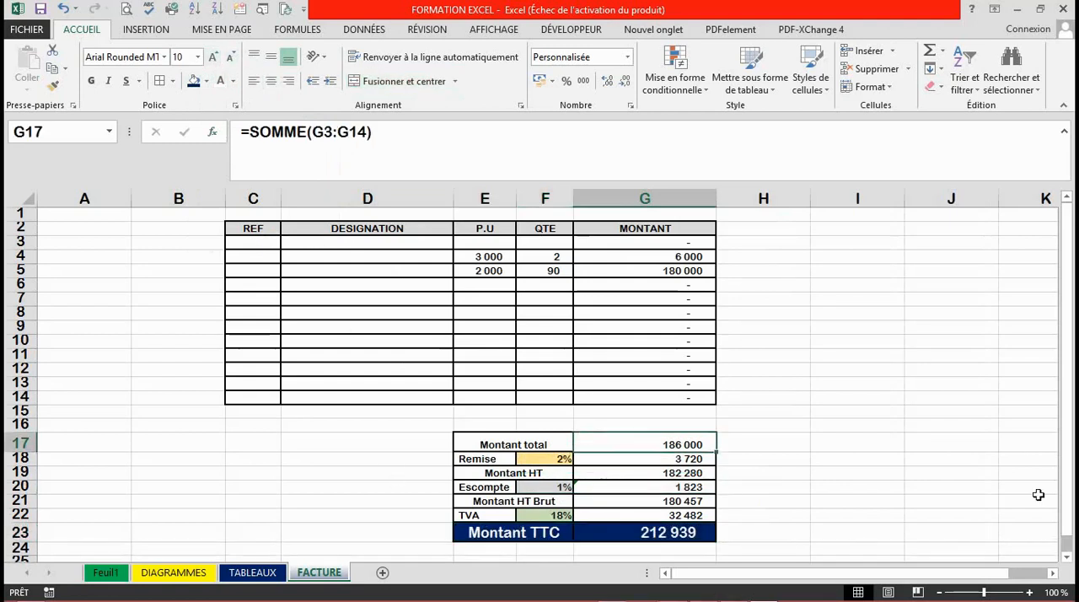
Clear the test unit prices and quantities from the P.U and QTE columns in E3:F8.
{"action": "left_click_drag", "start_coordinate": [1070, 460], "coordinate": [1069, 415]}
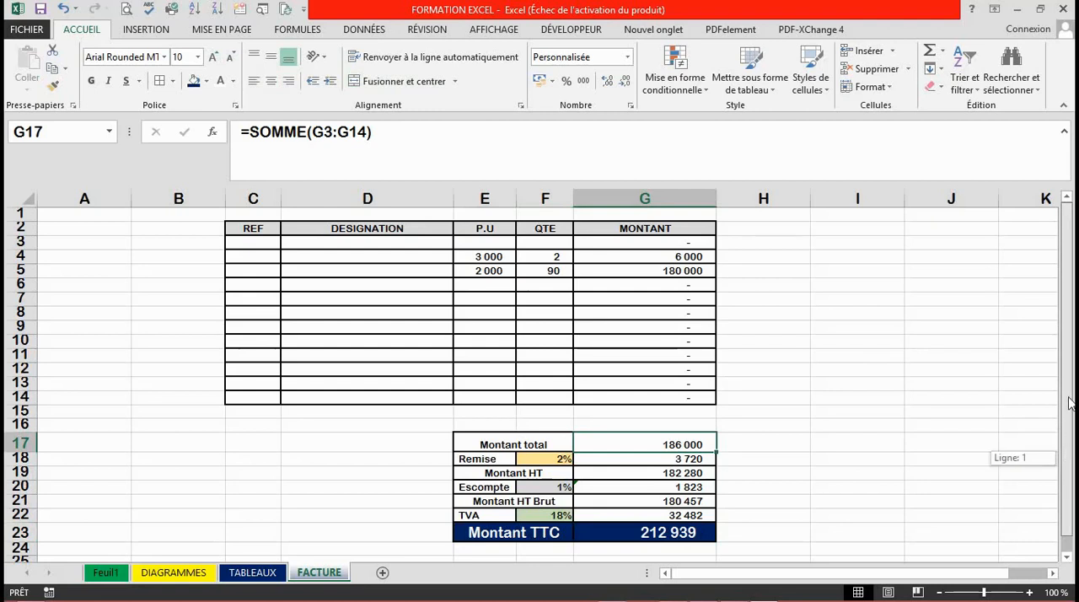
{"action": "left_click", "coordinate": [704, 342]}
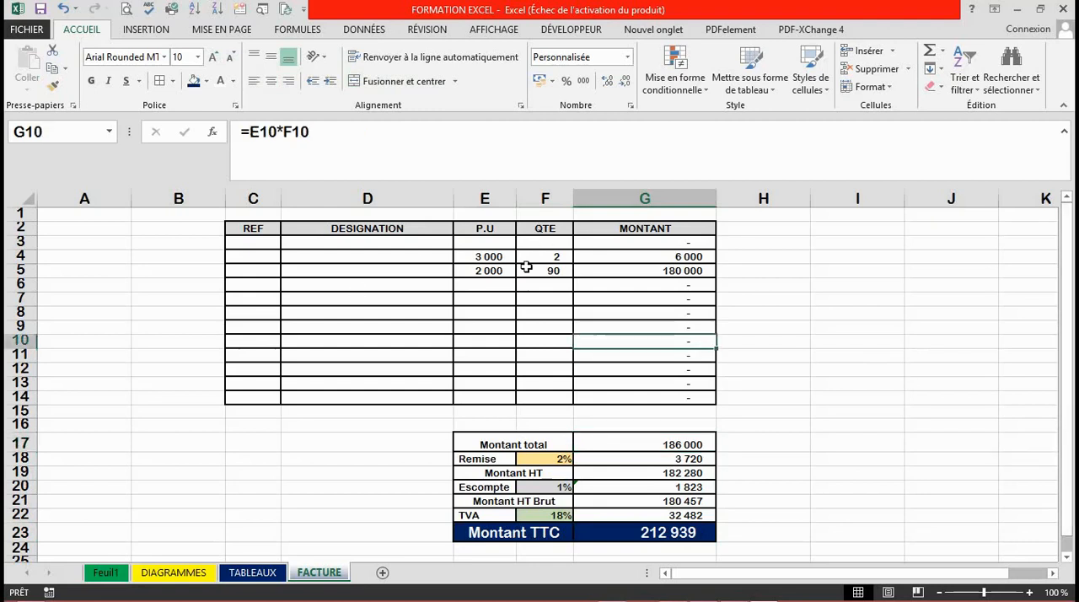
{"action": "left_click", "coordinate": [558, 285]}
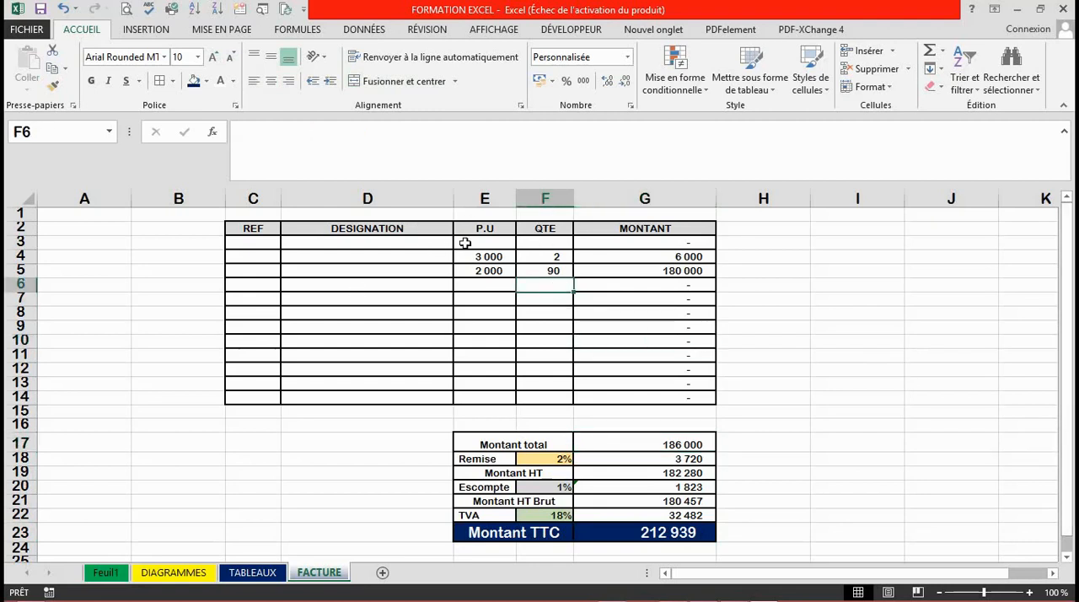
{"action": "left_click_drag", "start_coordinate": [465, 243], "coordinate": [543, 308]}
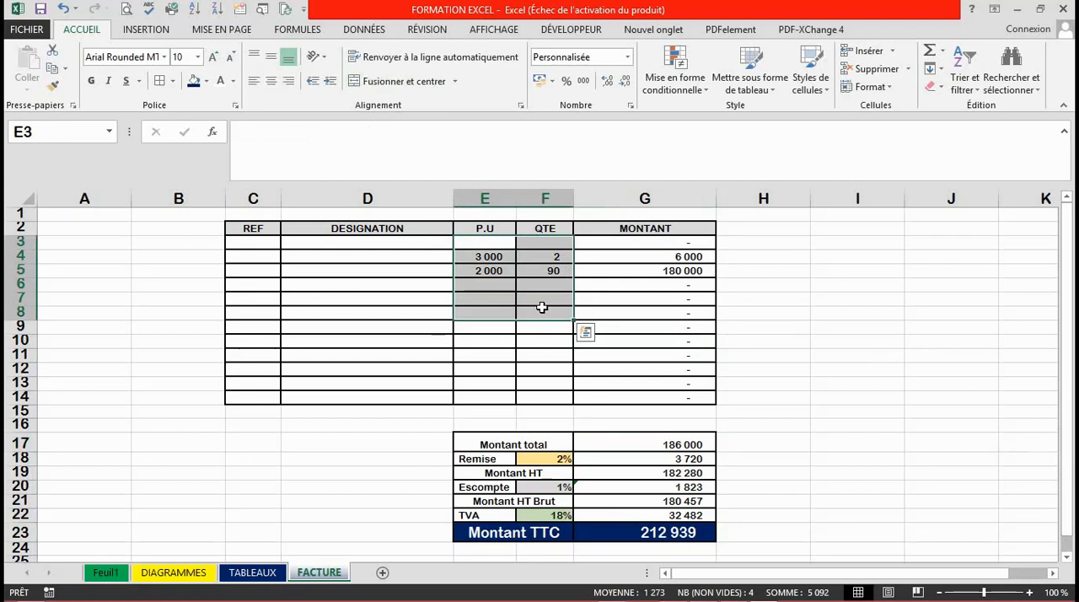
{"action": "key", "text": "Delete"}
{"action": "left_click", "coordinate": [639, 368]}
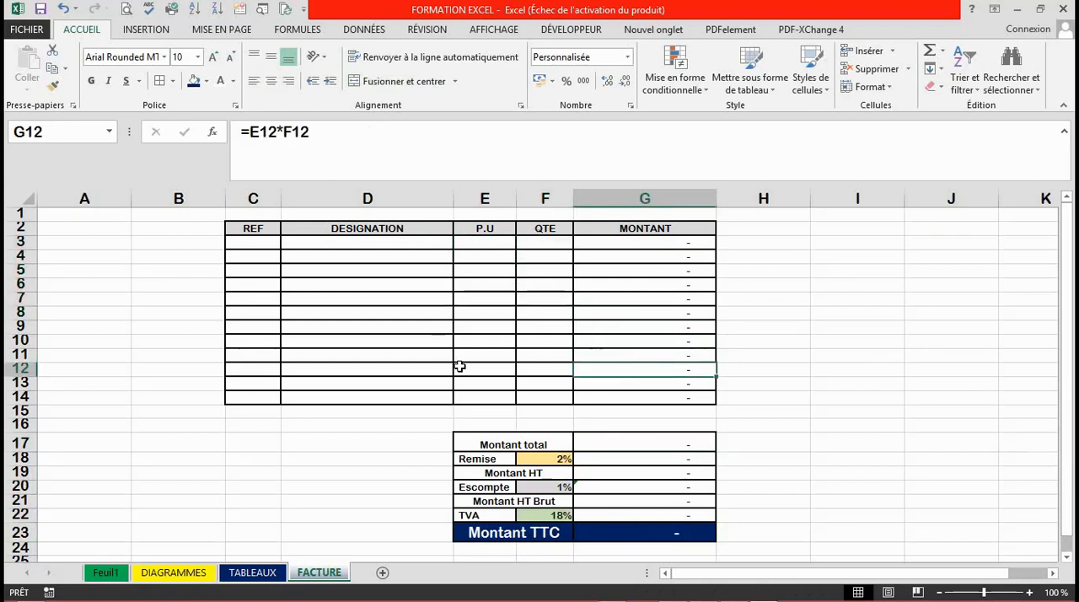
Fill invoice row 3 with the designation Sucre, a P.U of 18000 and a QTE of 7.
{"action": "left_click", "coordinate": [381, 285]}
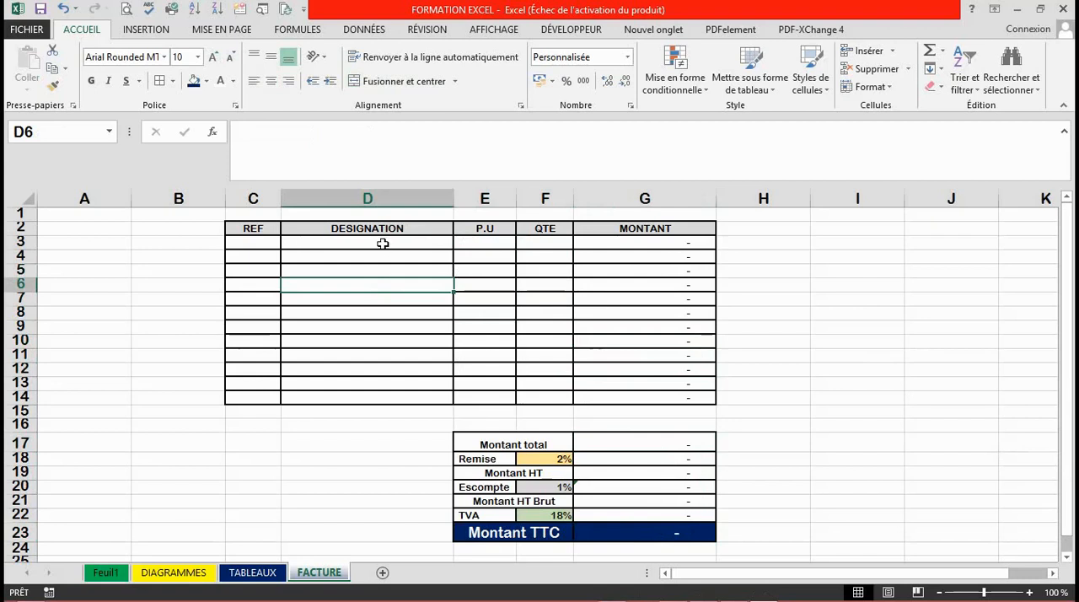
{"action": "left_click", "coordinate": [383, 244]}
{"action": "type", "text": "S"}
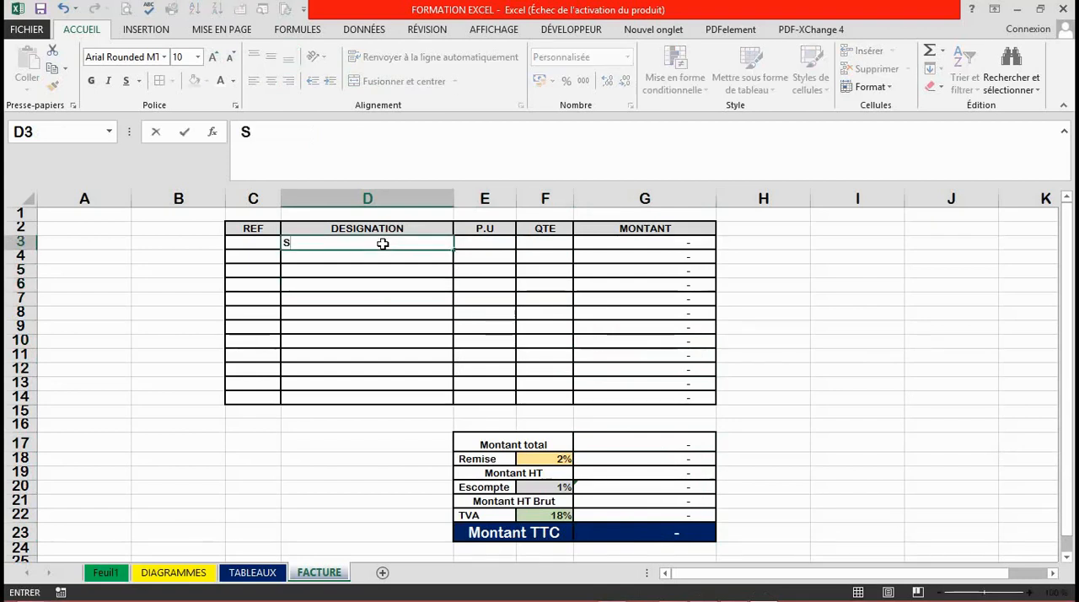
{"action": "type", "text": "ucre"}
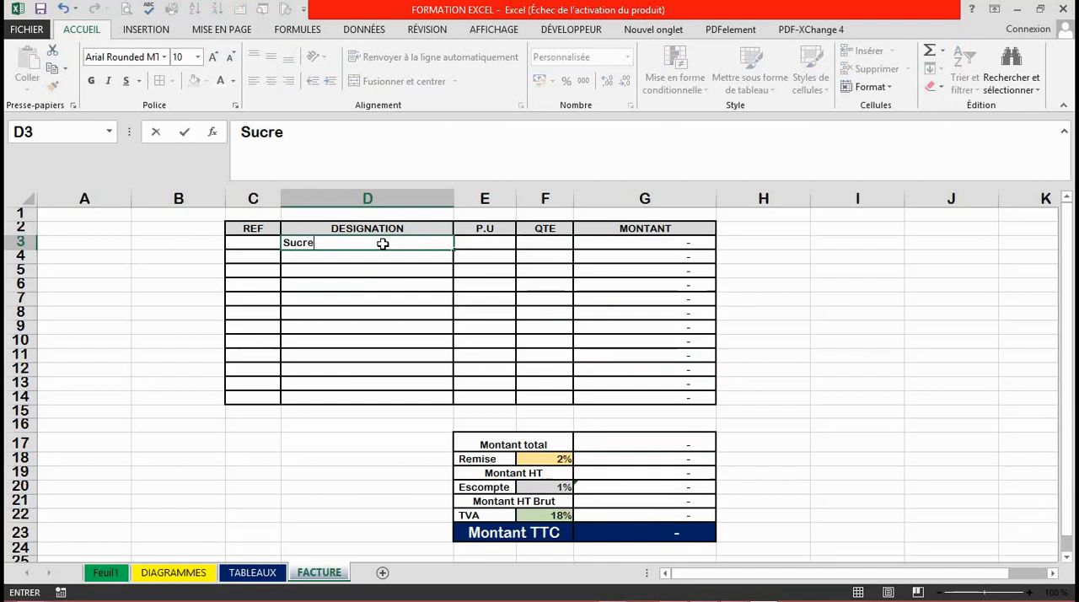
{"action": "key", "text": "Tab"}
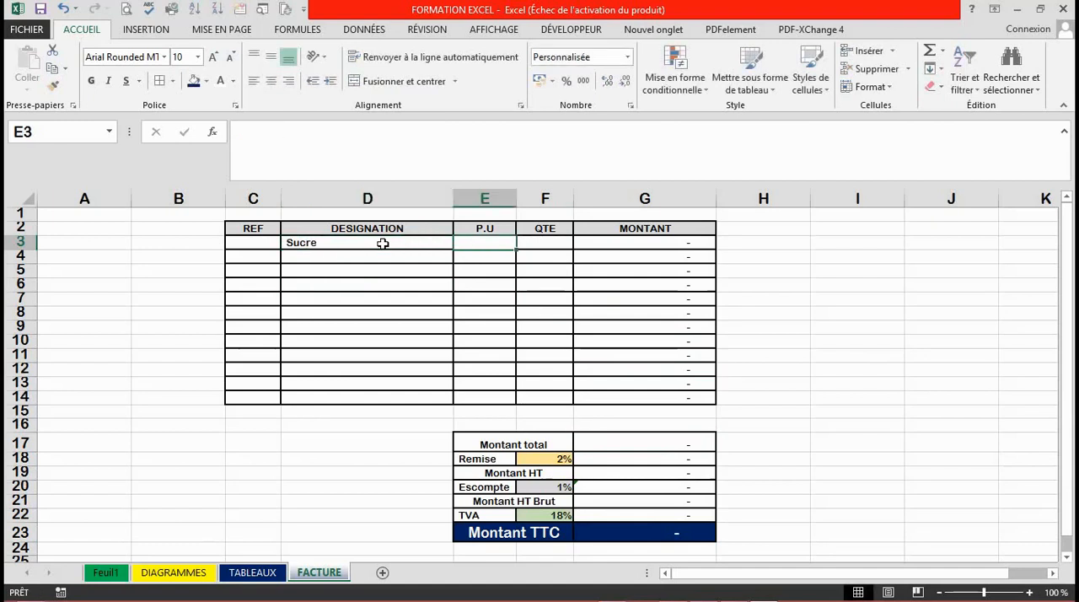
{"action": "type", "text": "18 00"}
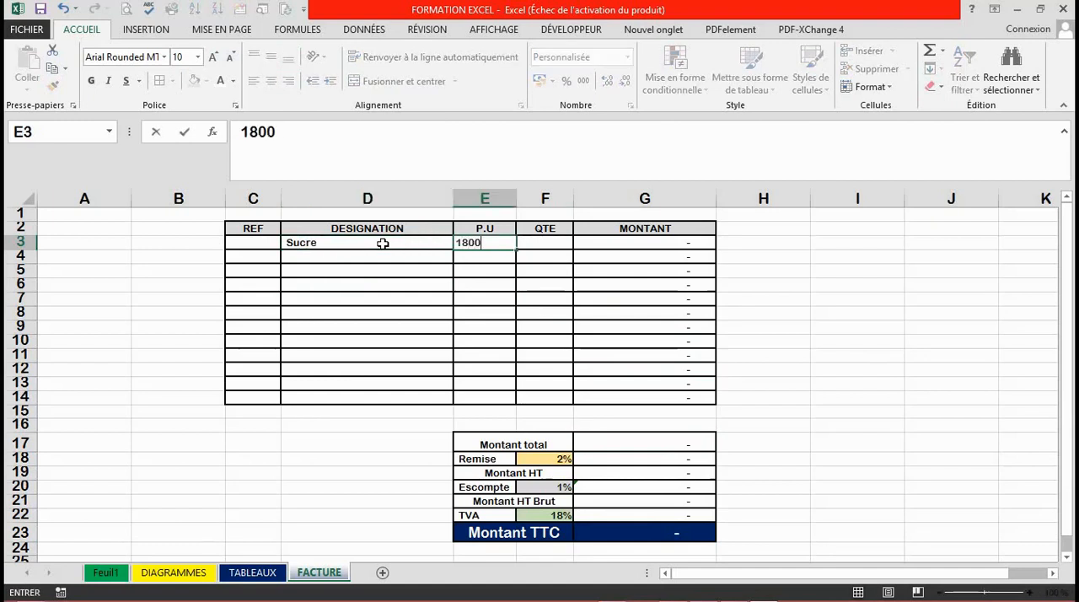
{"action": "type", "text": "0"}
{"action": "key", "text": "Tab"}
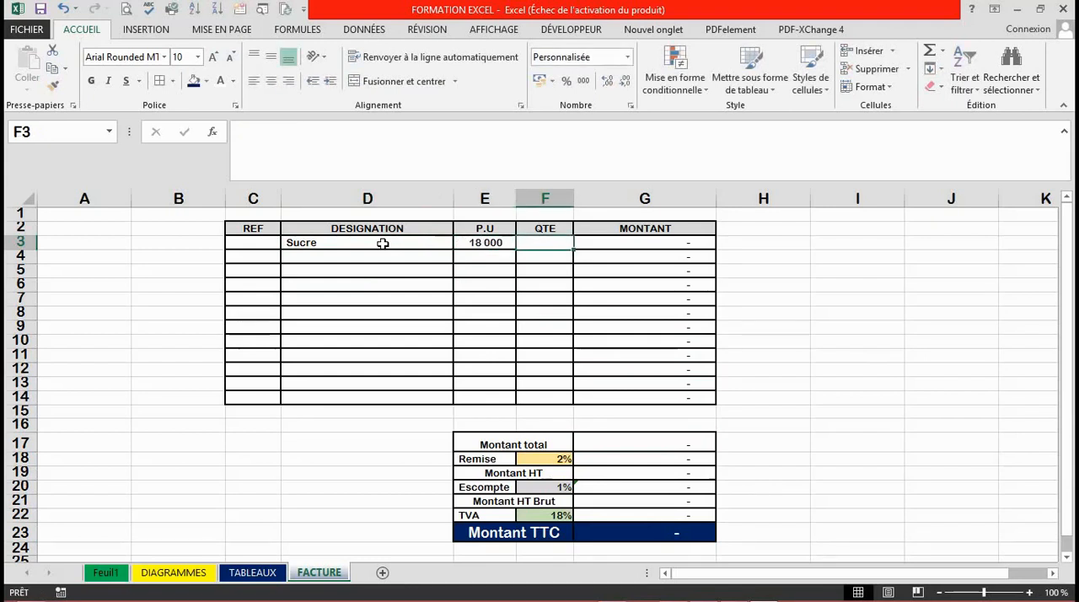
{"action": "type", "text": "7"}
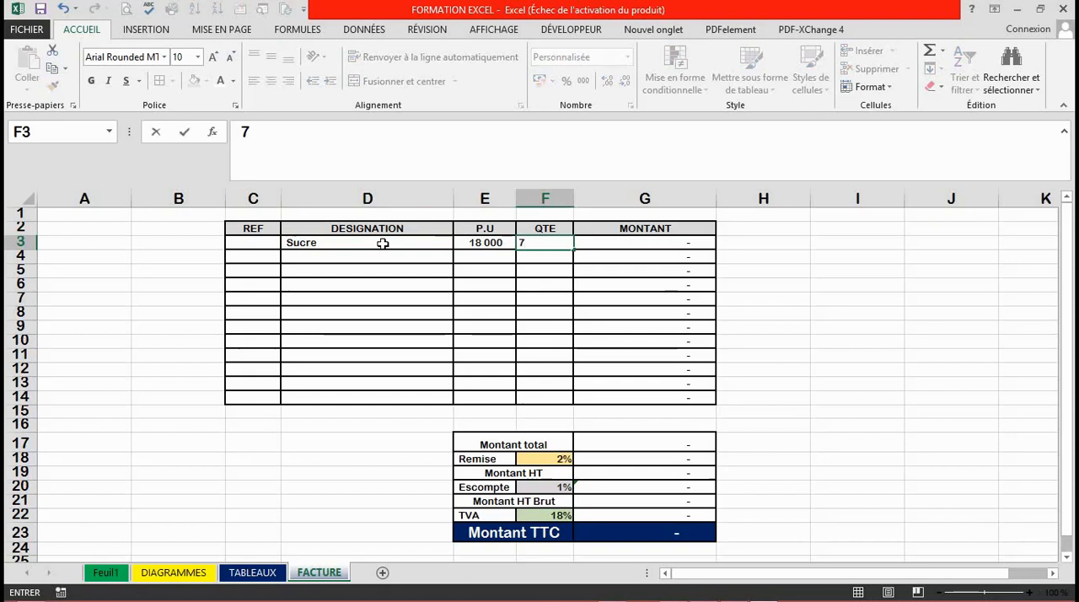
{"action": "key", "text": "Return"}
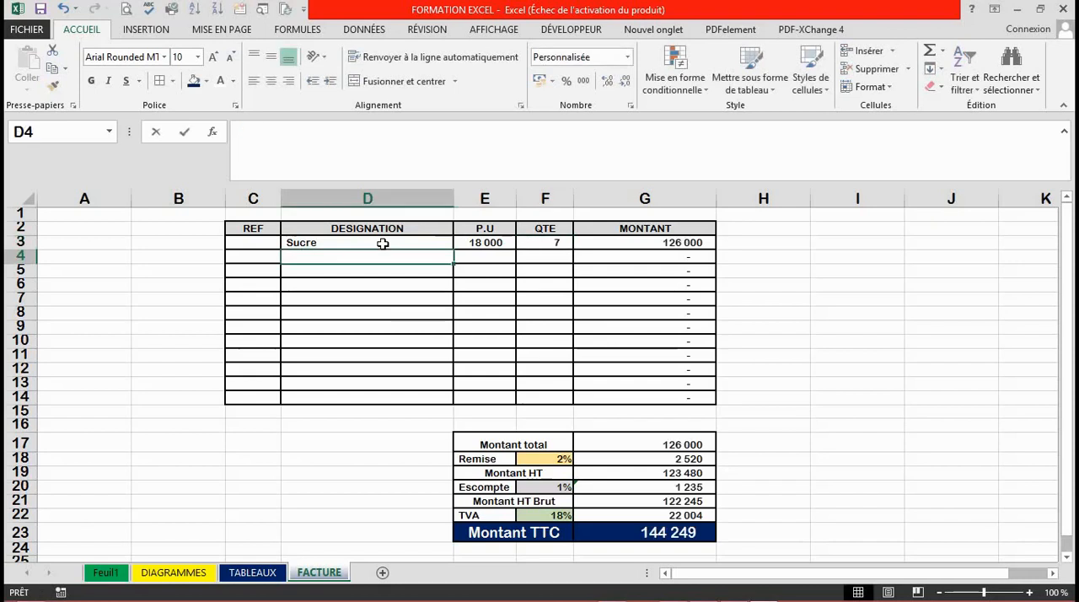
Fill invoice row 4 with the designation Riz Gino, a P.U of 32000 and a QTE of 10.
{"action": "type", "text": "Riz "}
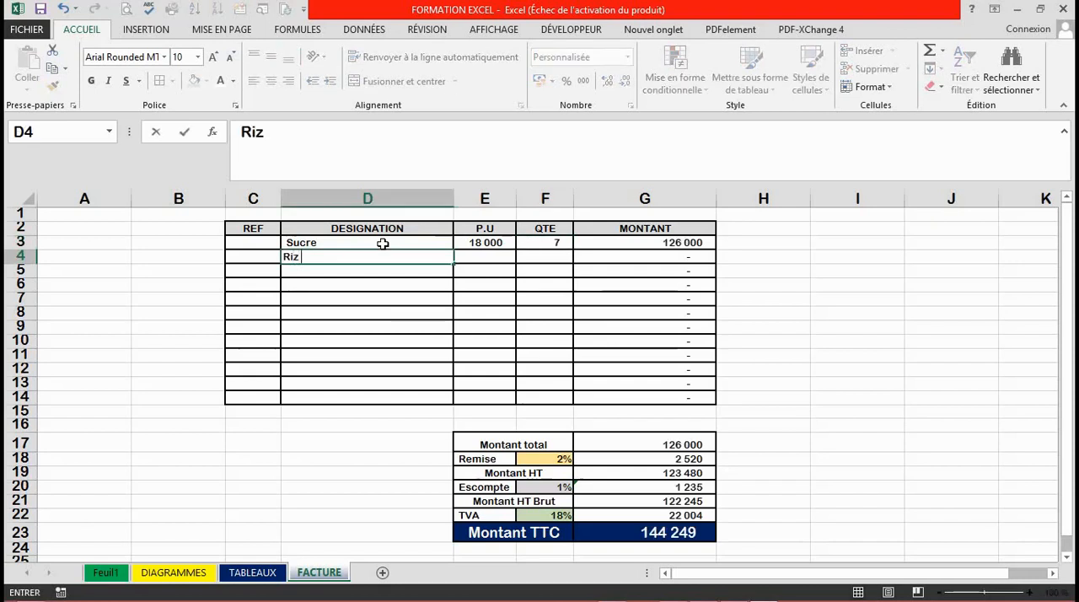
{"action": "type", "text": "Gino"}
{"action": "key", "text": "Tab"}
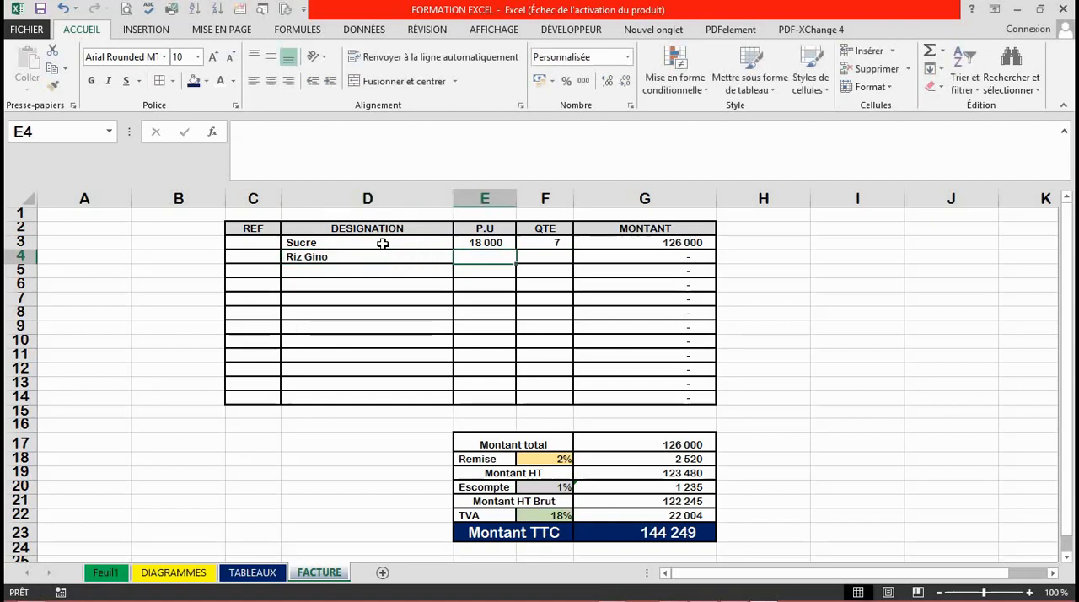
{"action": "type", "text": "32 00"}
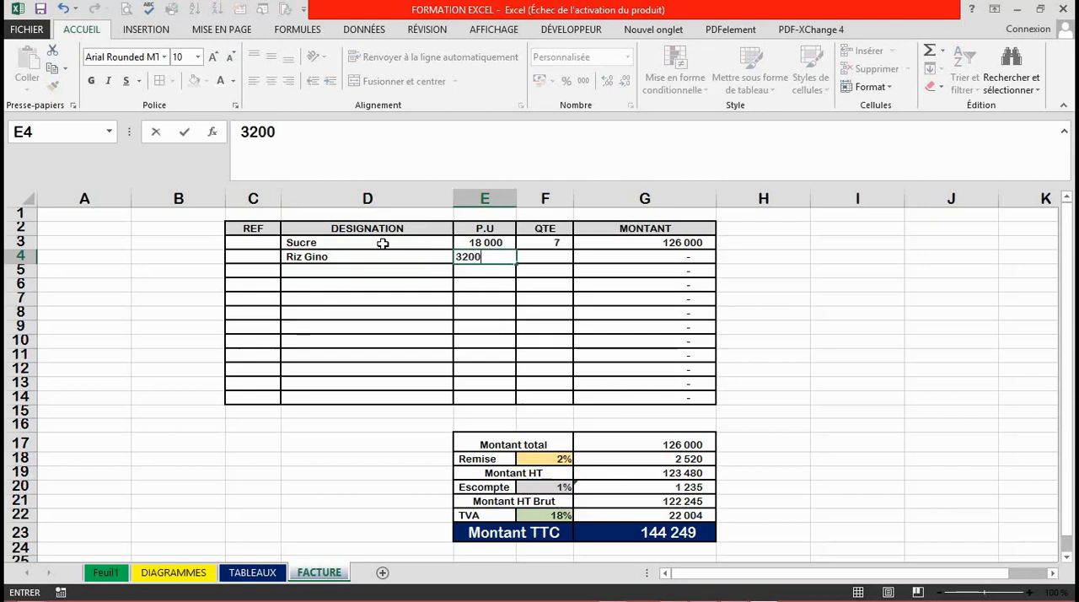
{"action": "type", "text": "0"}
{"action": "key", "text": "Tab"}
{"action": "type", "text": "10"}
{"action": "key", "text": "Return"}
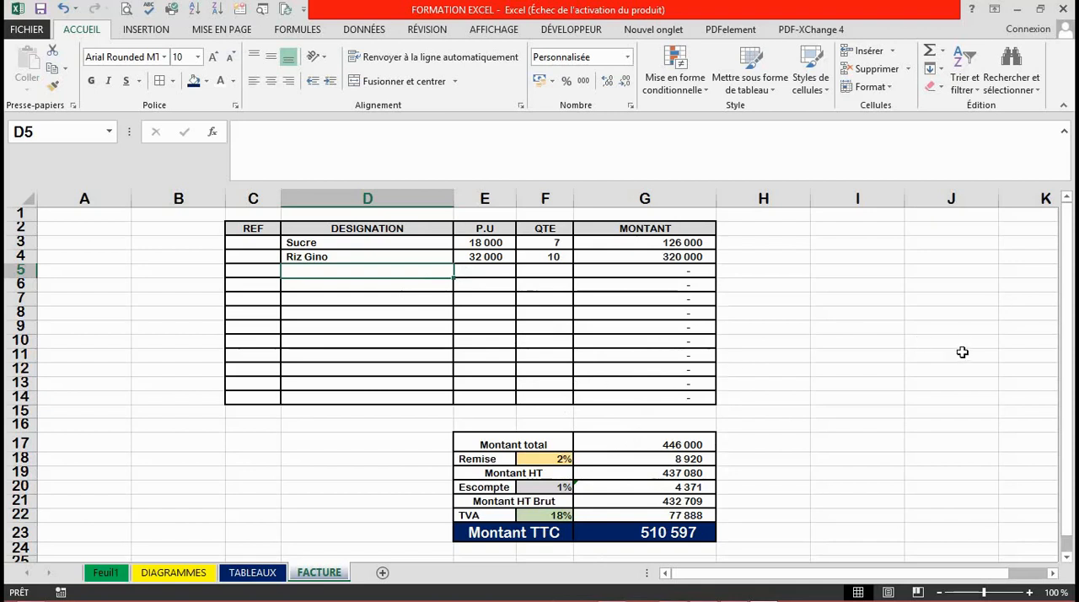
{"action": "left_click", "coordinate": [541, 365]}
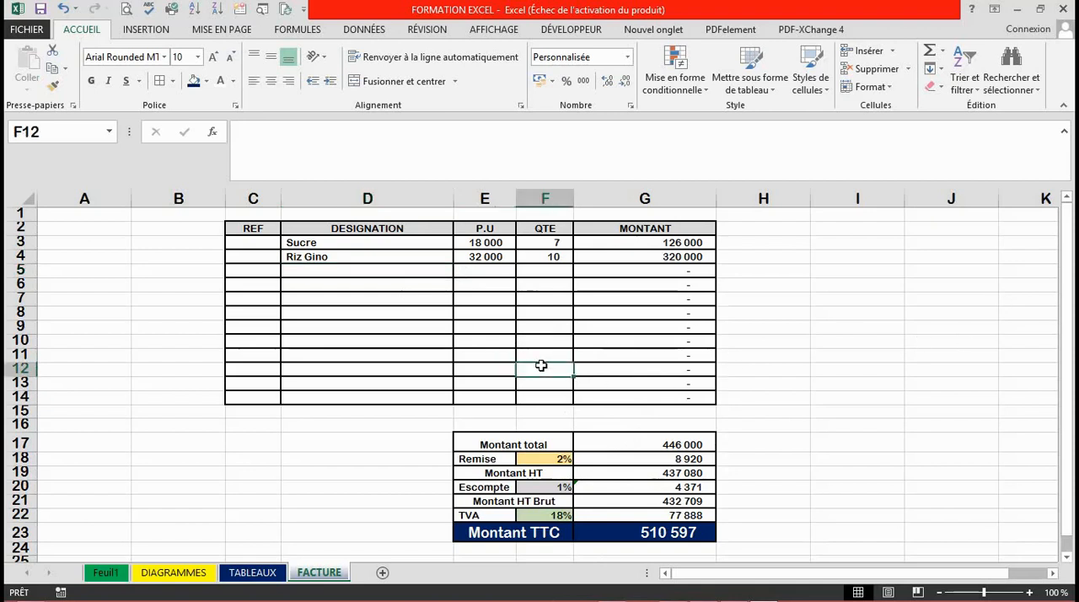
{"action": "left_click", "coordinate": [553, 489]}
{"action": "left_click", "coordinate": [625, 502]}
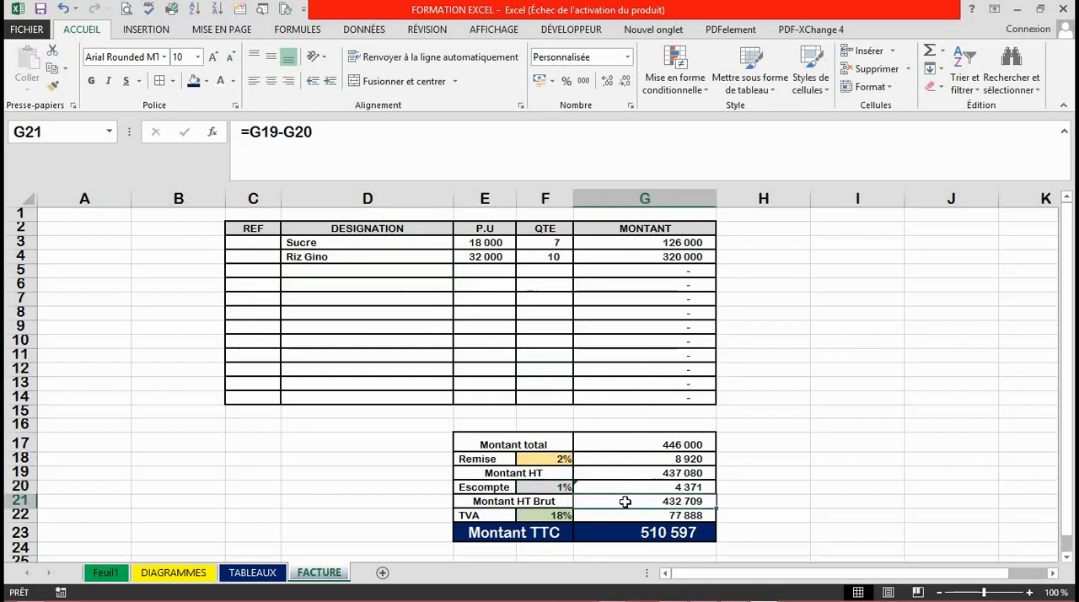
{"action": "left_click", "coordinate": [631, 515]}
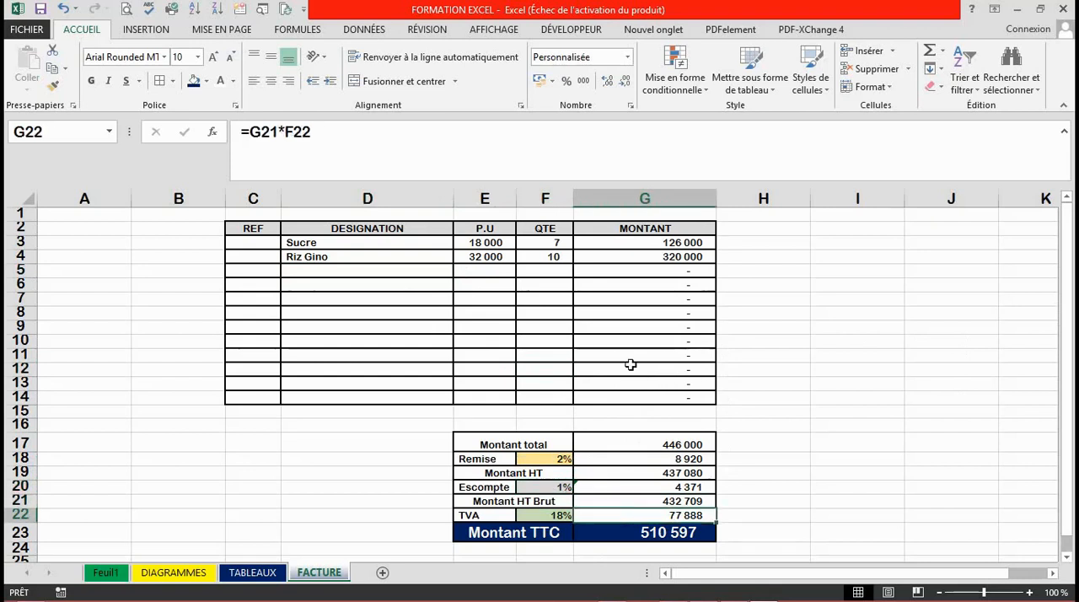
{"action": "left_click", "coordinate": [632, 368]}
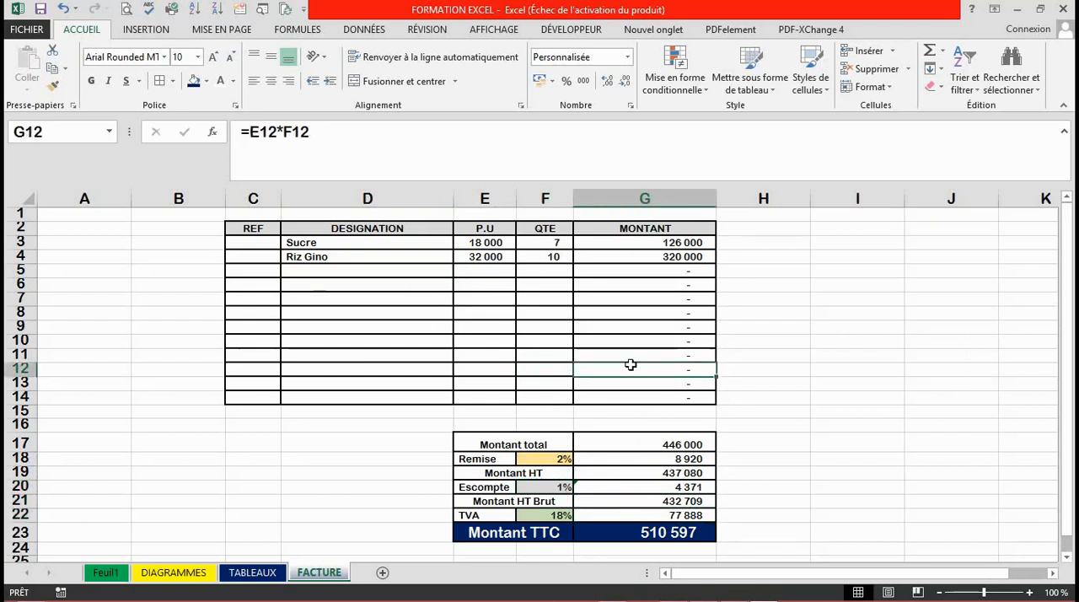
{"action": "left_click", "coordinate": [644, 314]}
{"action": "left_click", "coordinate": [517, 278]}
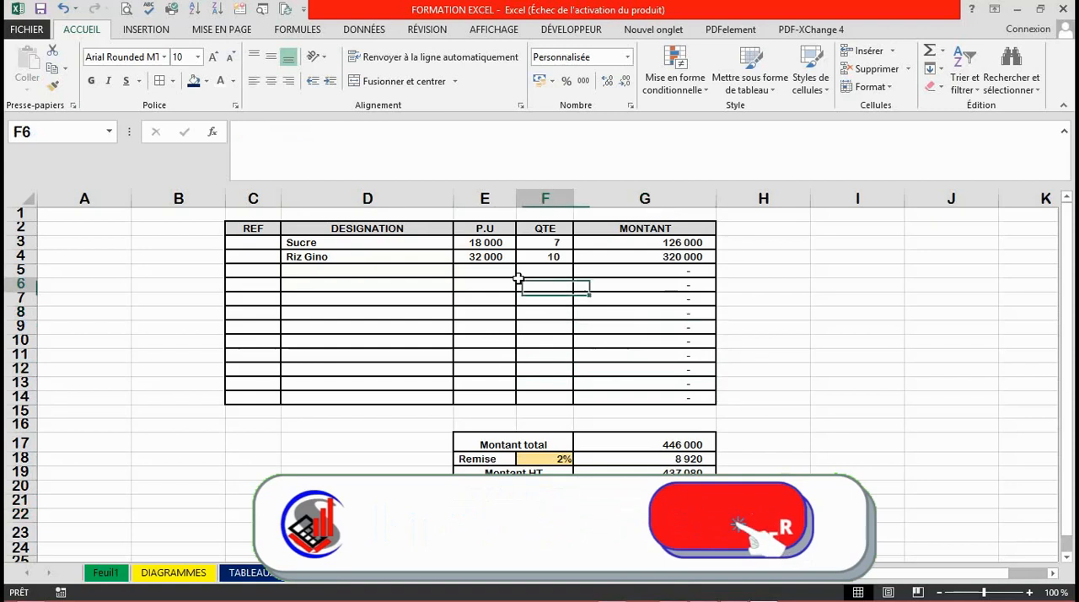
{"action": "left_click", "coordinate": [497, 323]}
{"action": "left_click", "coordinate": [532, 372]}
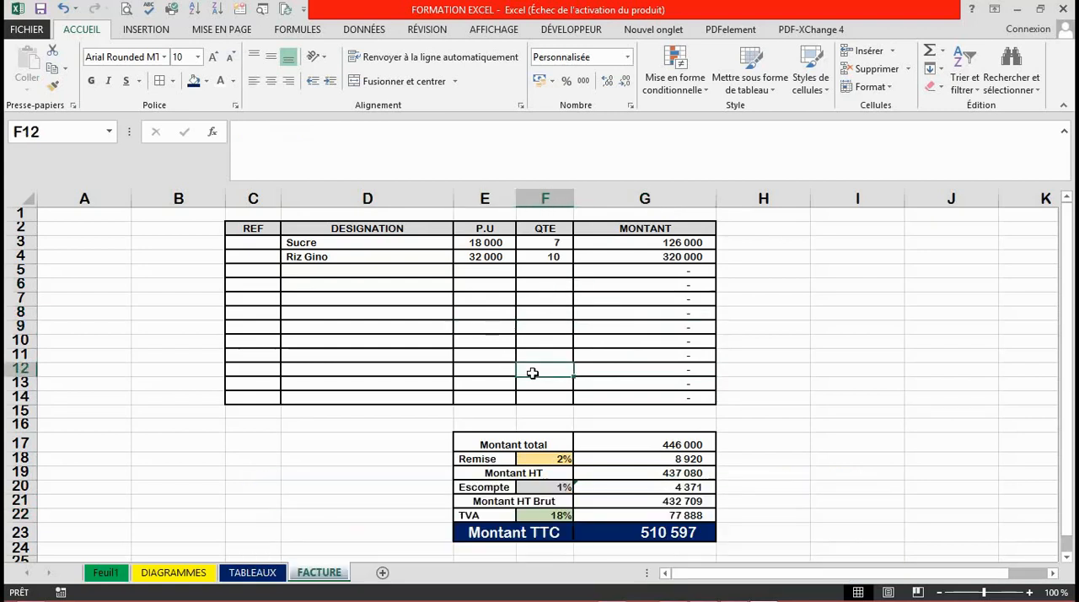
{"action": "left_click", "coordinate": [501, 349]}
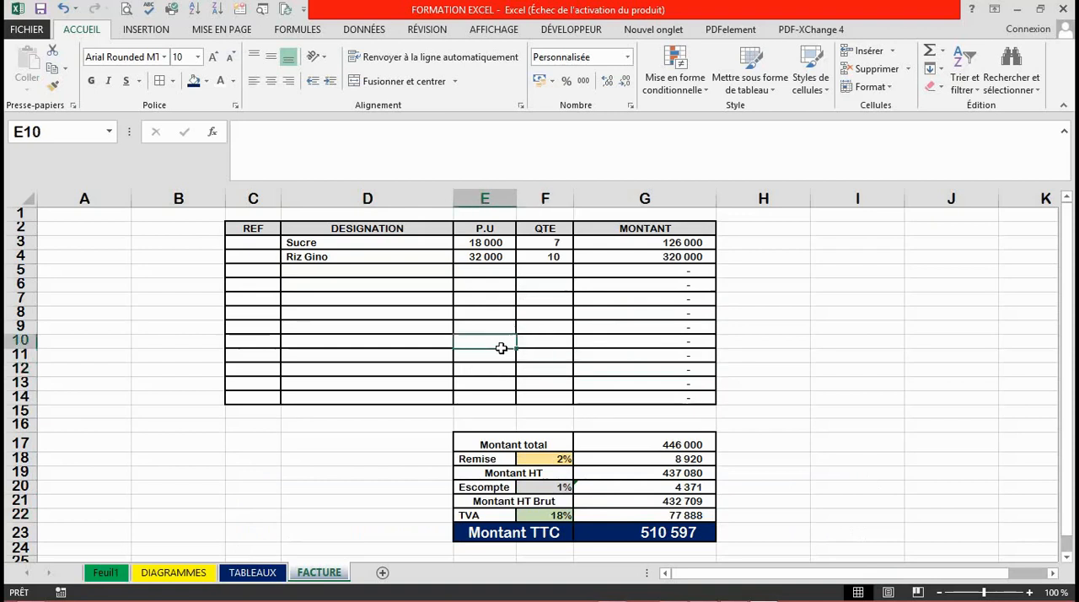